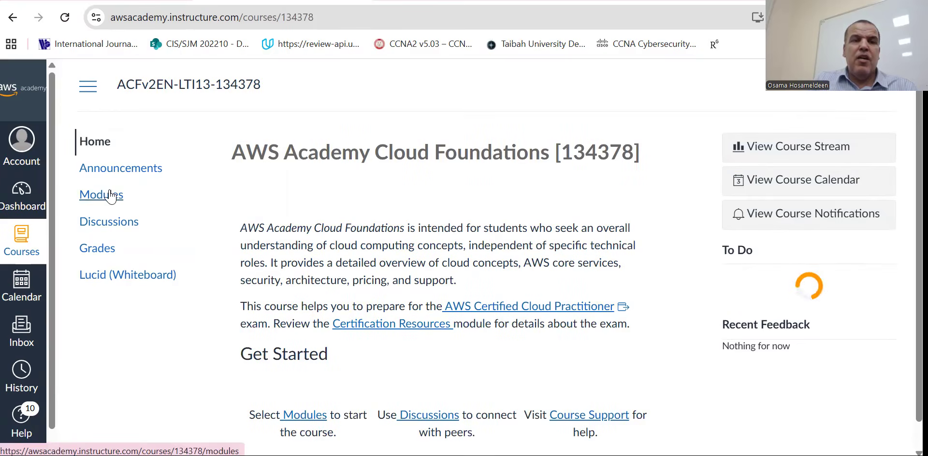
Open the "Lab - 6 Scale & Load Balance your Architecture" assignment under Module 10 and load the lab in a new window.
left_click(110, 193)
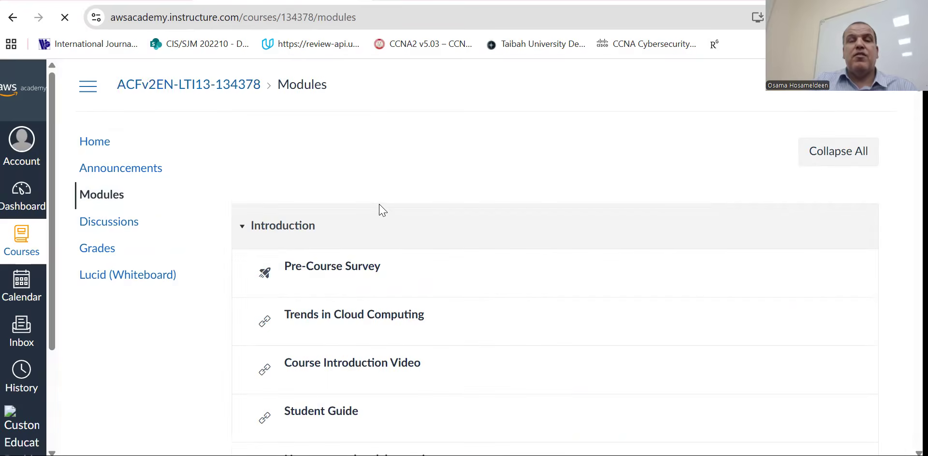
scroll(418, 222, "down", 15)
scroll(430, 220, "down", 20)
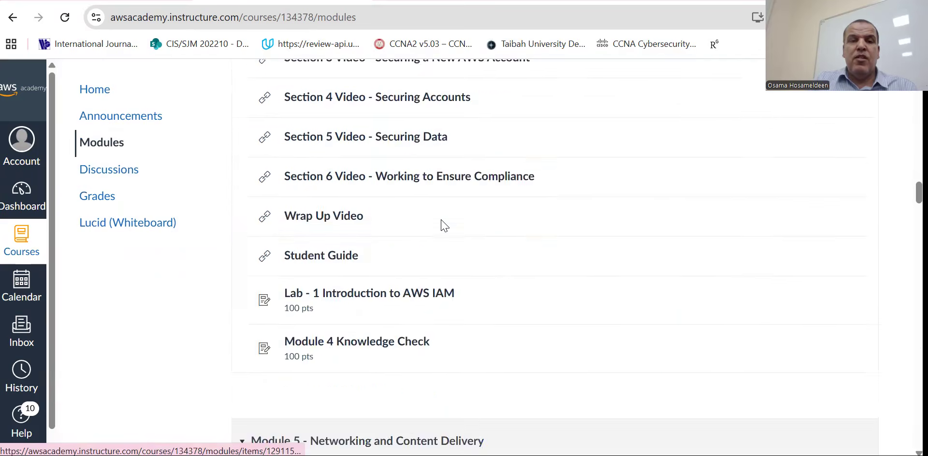
scroll(439, 223, "down", 10)
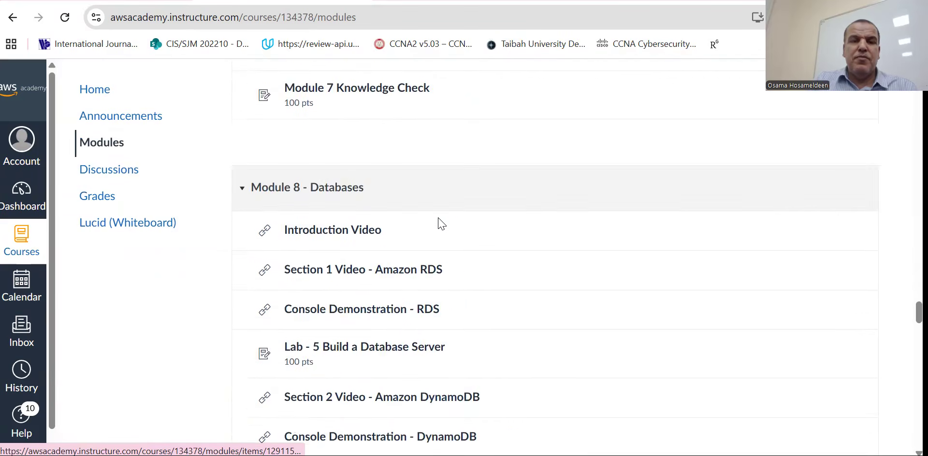
scroll(439, 224, "up", 8)
scroll(442, 224, "down", 10)
scroll(442, 221, "down", 13)
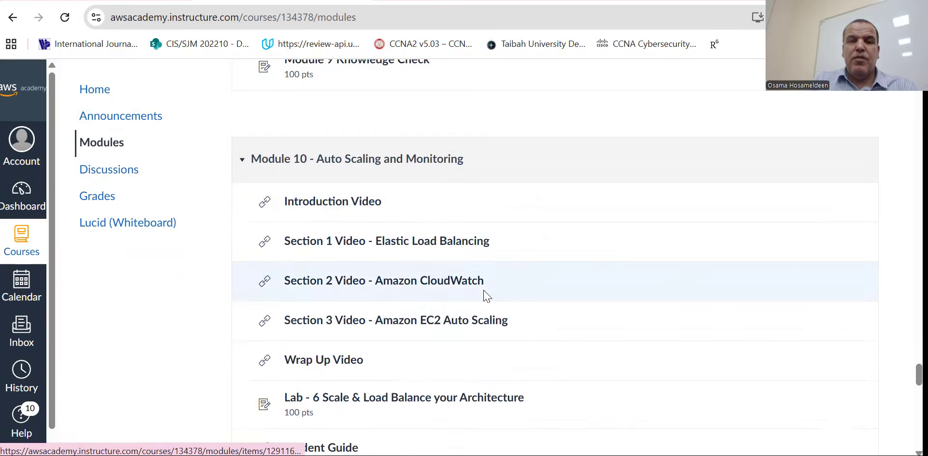
scroll(483, 294, "down", 2)
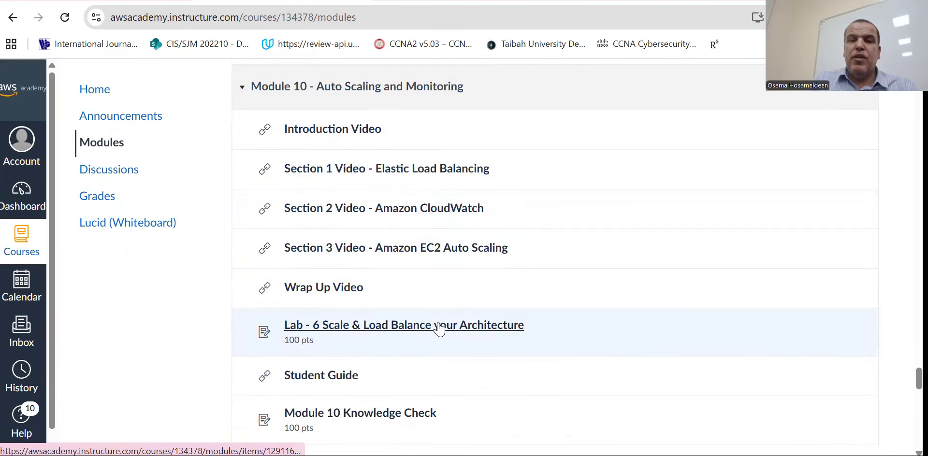
left_click(498, 333)
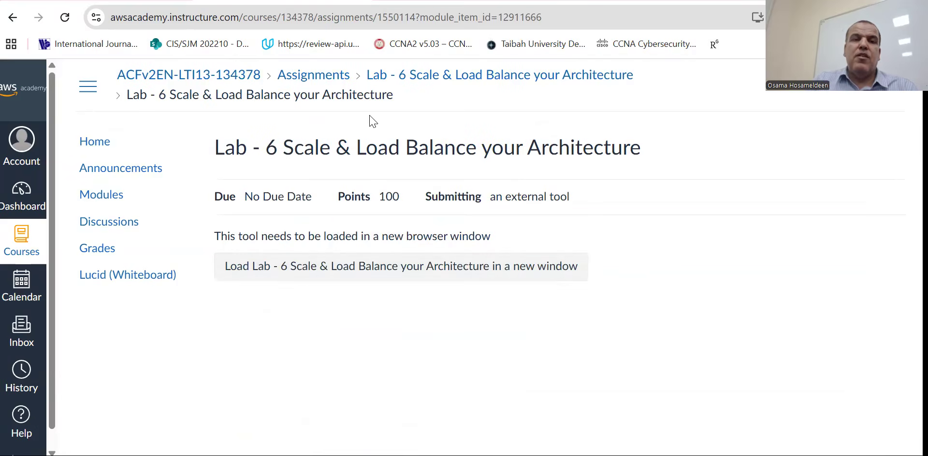
left_click(353, 273)
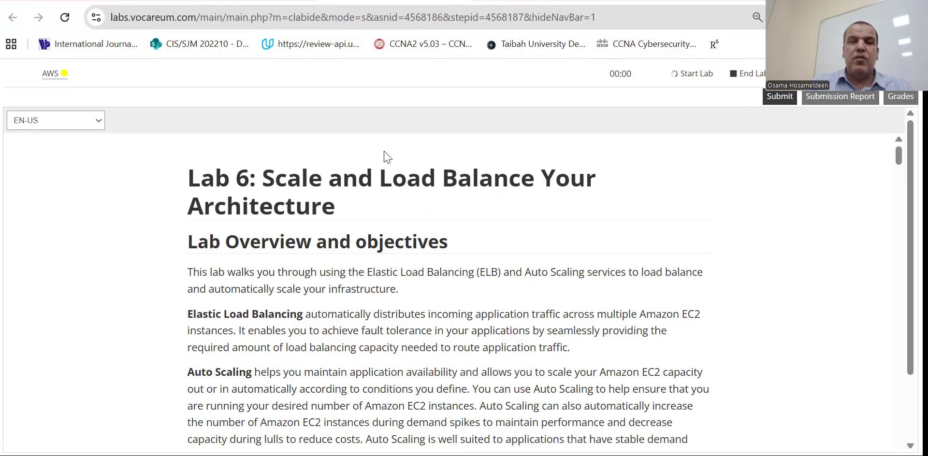
Read the Lab 6 overview and examine the diagram of the starting infrastructure.
scroll(515, 221, "down", 10)
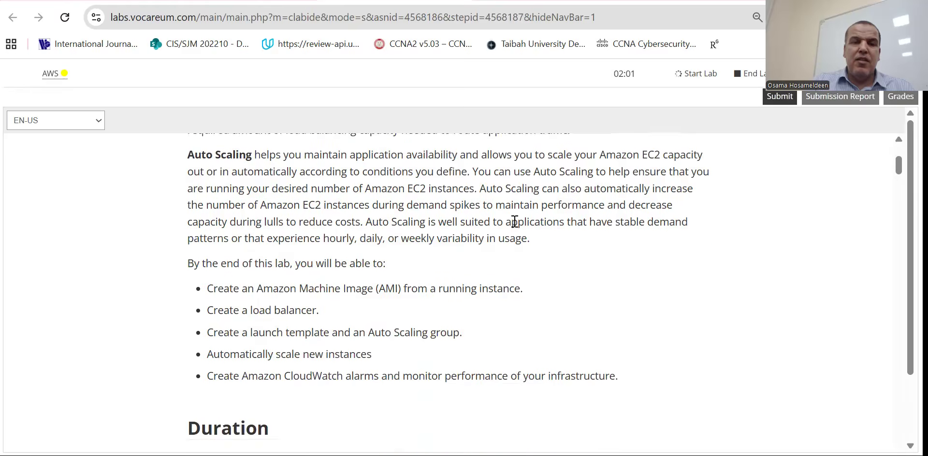
scroll(514, 221, "down", 9)
scroll(514, 220, "up", 4)
scroll(515, 222, "down", 2)
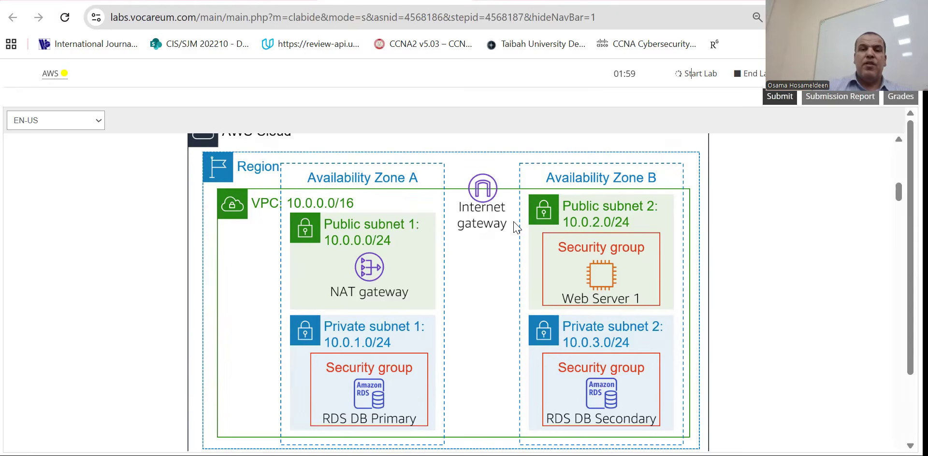
scroll(373, 259, "down", 1)
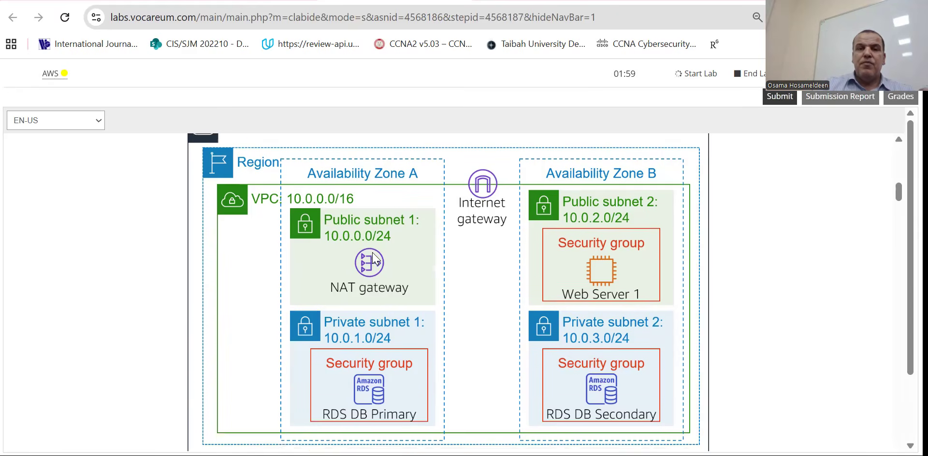
scroll(475, 259, "up", 2)
scroll(480, 260, "down", 2)
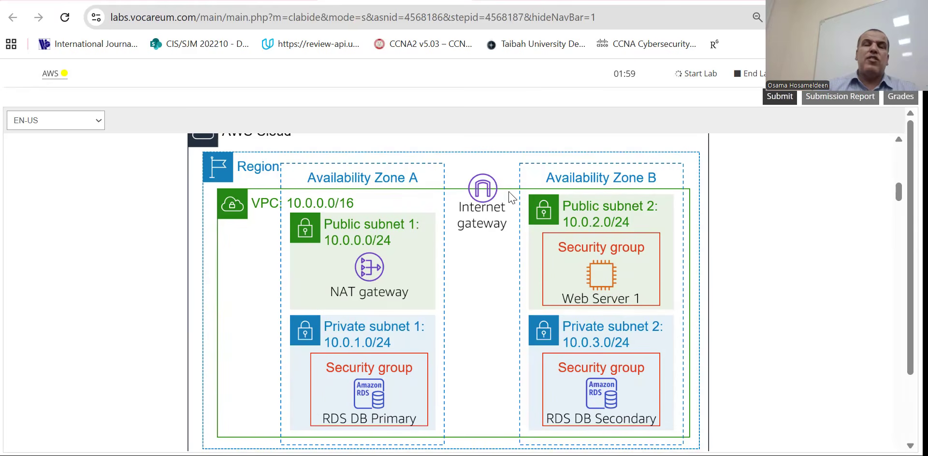
scroll(501, 255, "down", 2)
scroll(502, 255, "up", 2)
Examine the final infrastructure diagram with its load balancer and Auto Scaling group, comparing it with the starting diagram.
scroll(503, 255, "down", 6)
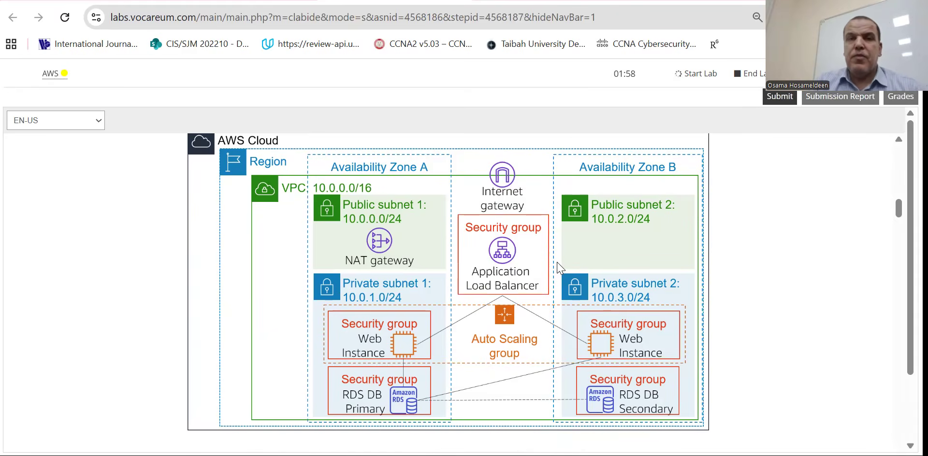
scroll(532, 280, "down", 1)
scroll(532, 280, "up", 2)
scroll(531, 280, "down", 1)
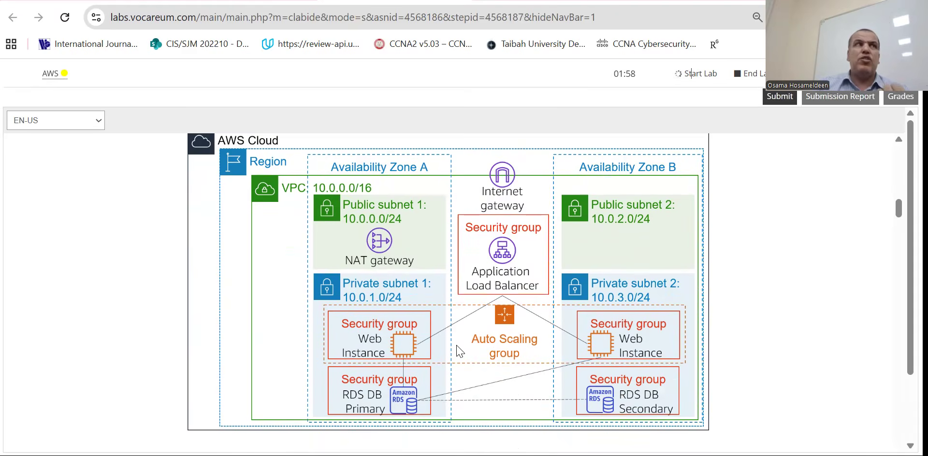
scroll(580, 311, "up", 5)
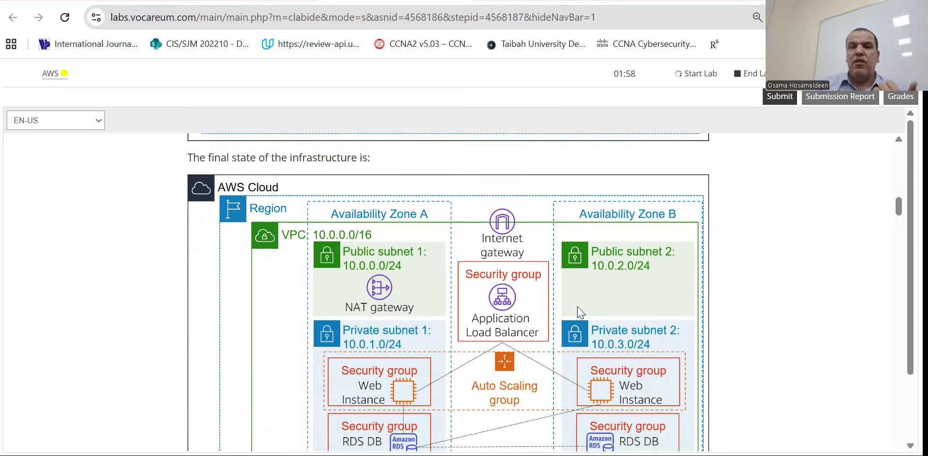
scroll(580, 309, "up", 3)
scroll(599, 289, "down", 1)
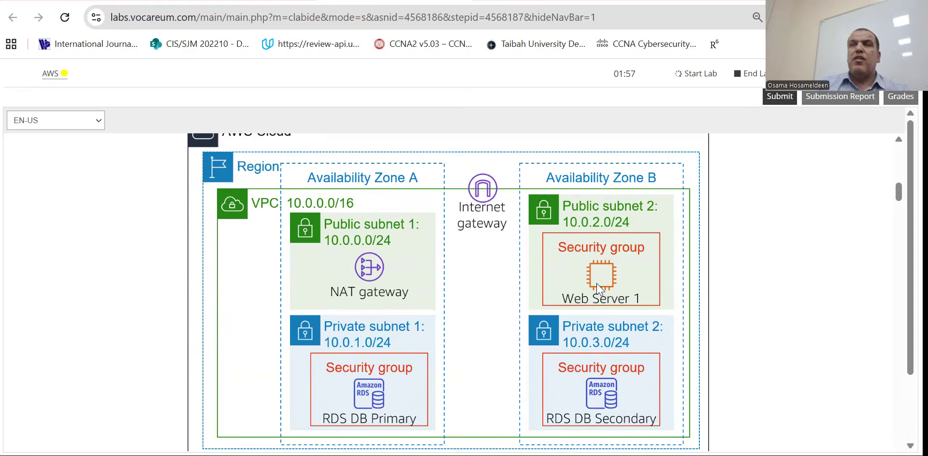
scroll(597, 290, "down", 6)
scroll(594, 295, "down", 7)
Review the lab objectives, highlighting the Amazon Machine Image, launch template and automatic scaling entries.
scroll(589, 294, "up", 20)
scroll(587, 293, "up", 3)
scroll(584, 294, "down", 2)
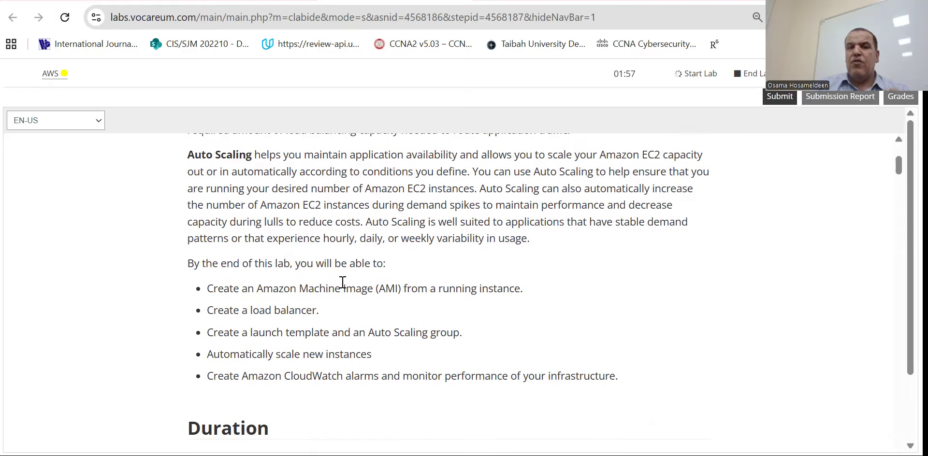
left_click_drag(342, 283, 407, 278)
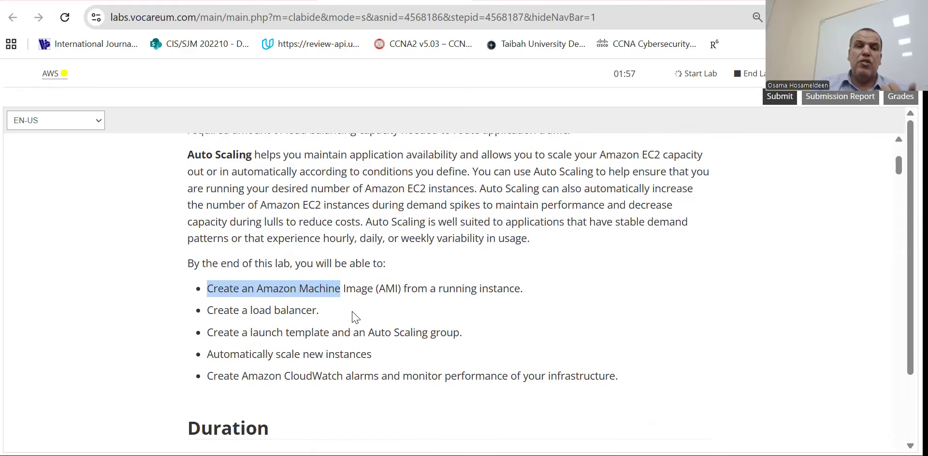
left_click(259, 305)
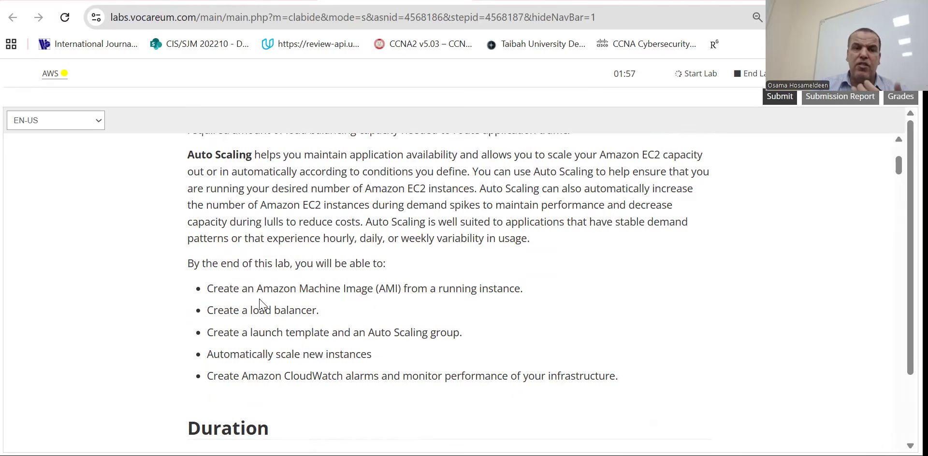
left_click_drag(246, 331, 325, 328)
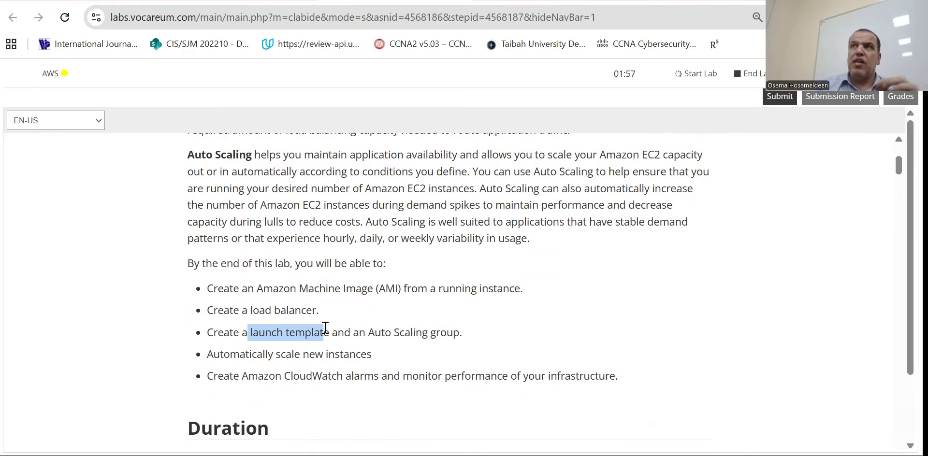
left_click_drag(231, 354, 343, 354)
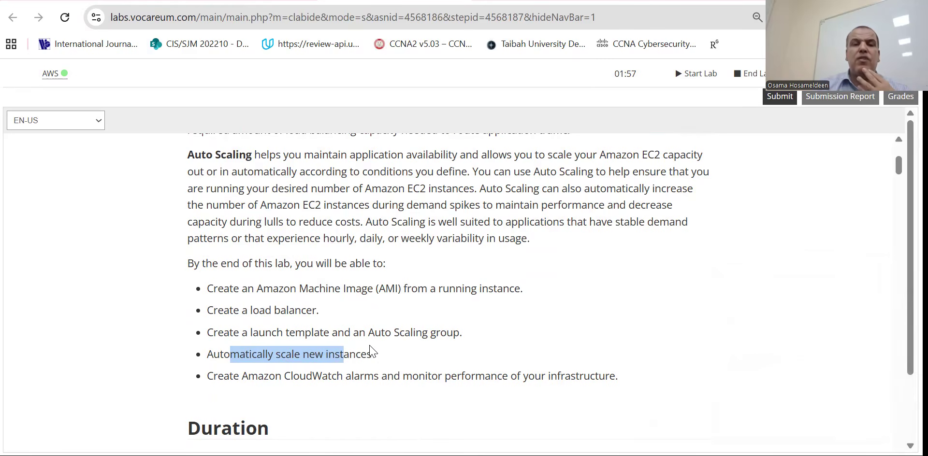
left_click(504, 302)
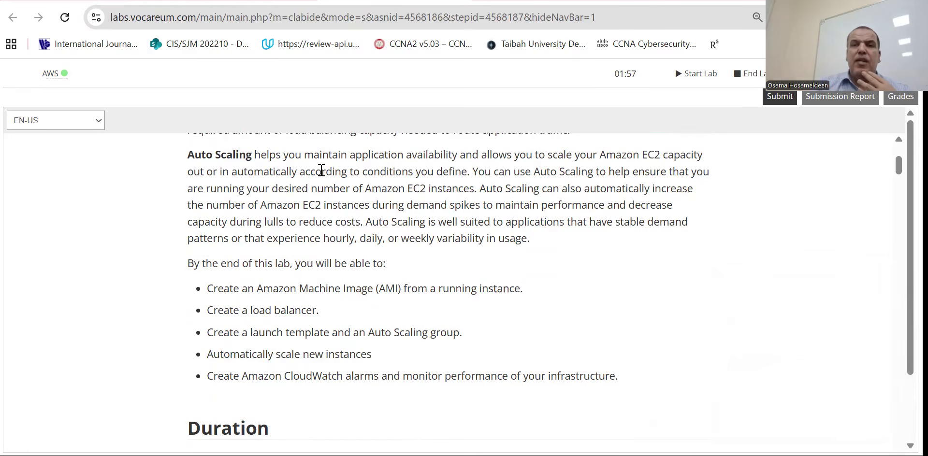
Open the AWS console from the lab page and log out of the existing AWS session.
left_click(52, 74)
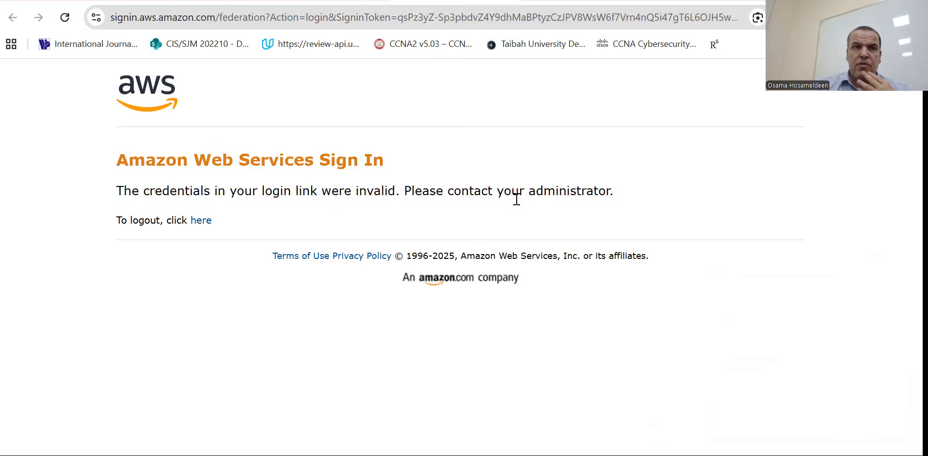
left_click(205, 220)
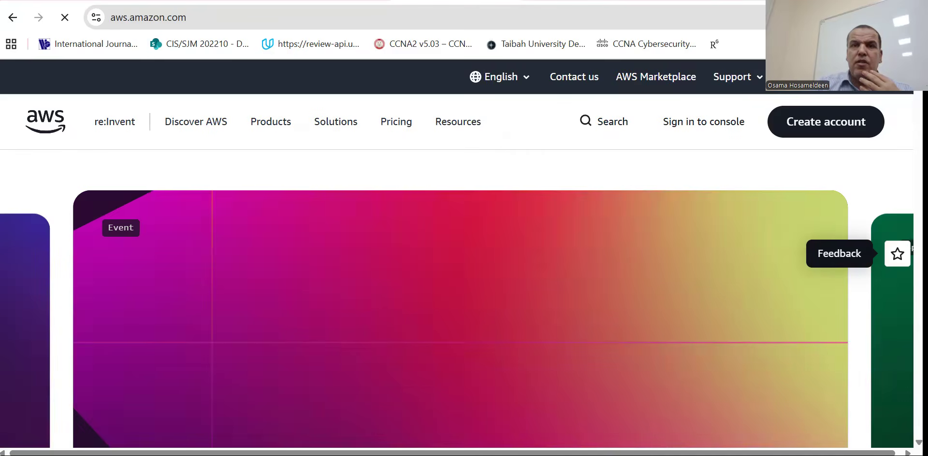
Return to the Vocareum lab page and reopen the AWS Management Console from it.
key("ctrl+Tab")
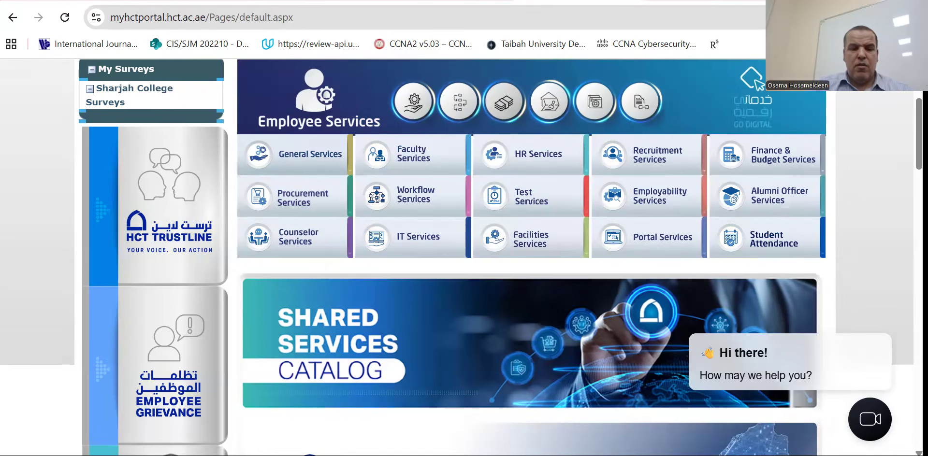
key("alt+Tab")
key("alt+Tab")
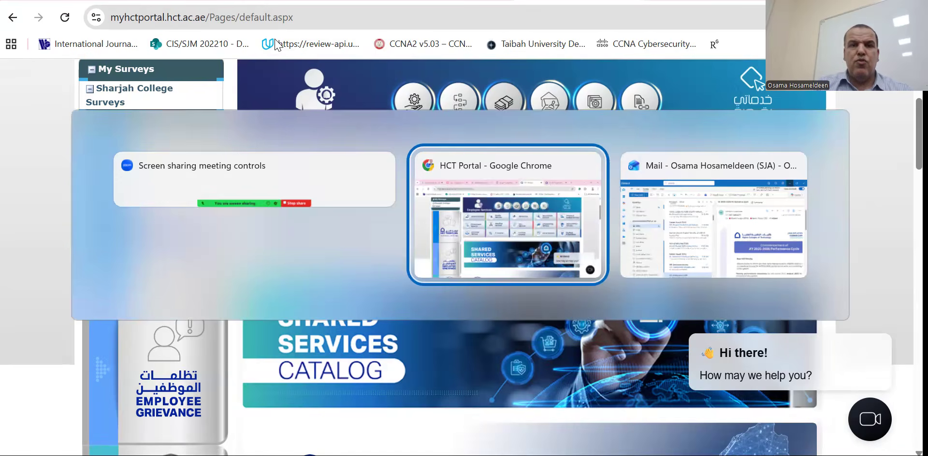
key("alt+Tab")
key("alt+Tab")
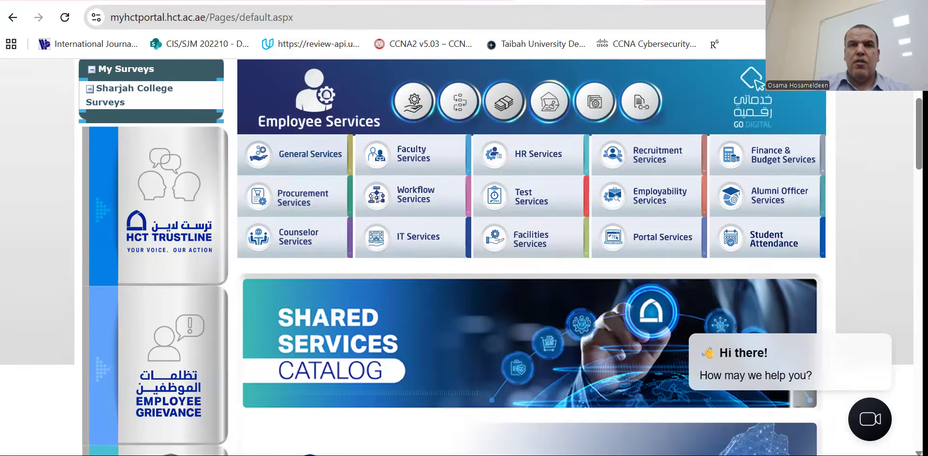
key("ctrl+Tab")
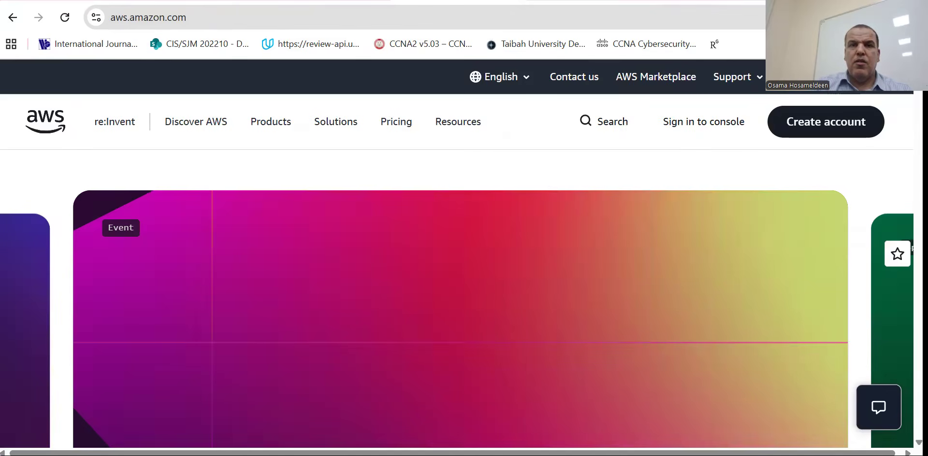
key("ctrl+Tab")
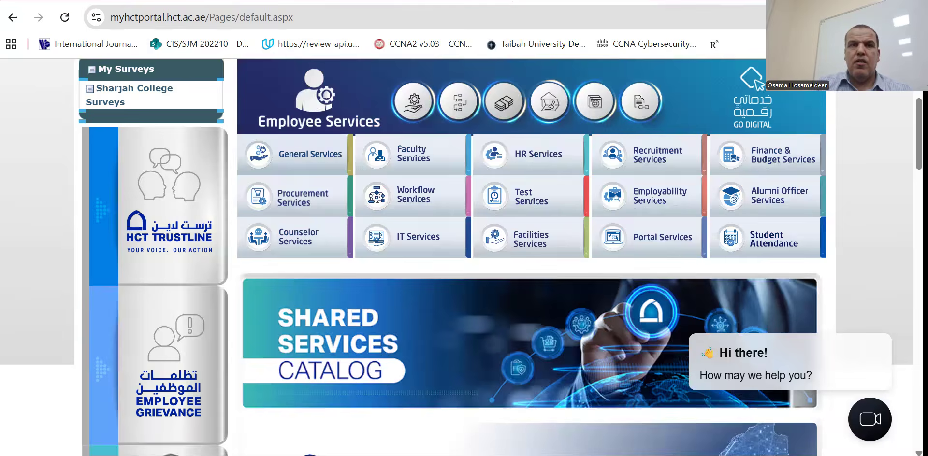
key("ctrl+Tab")
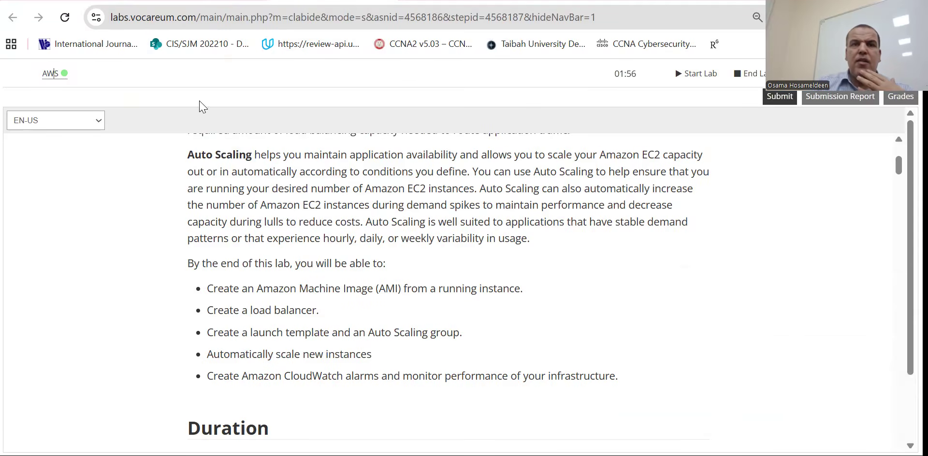
key("ctrl+Tab")
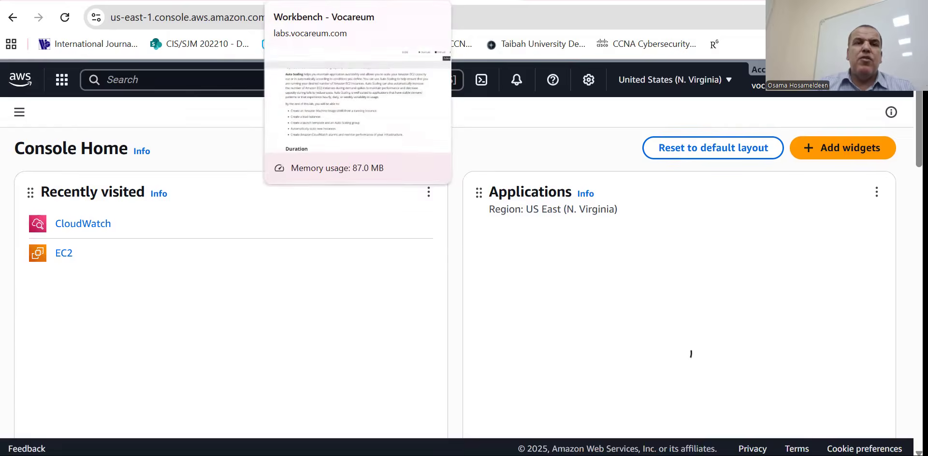
Go back to the lab instructions and find the heading "Task 1: Create an AMI for Auto Scaling".
left_click(305, 1)
scroll(278, 240, "down", 20)
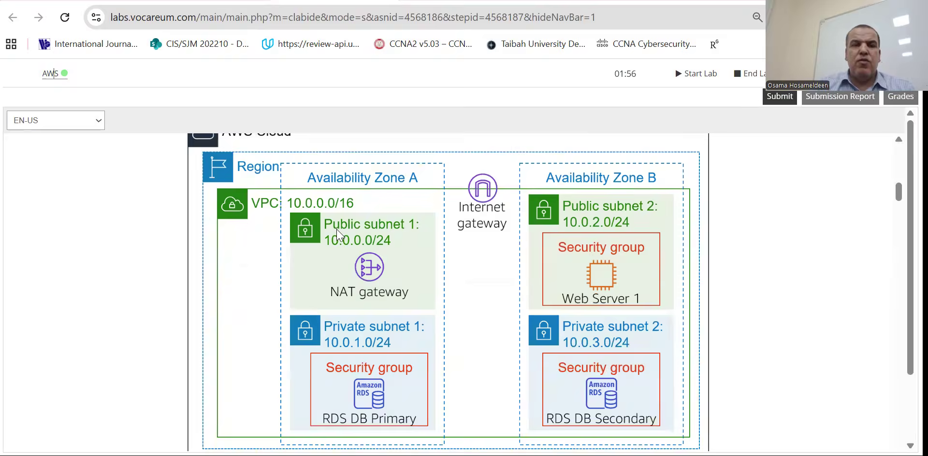
scroll(337, 235, "down", 12)
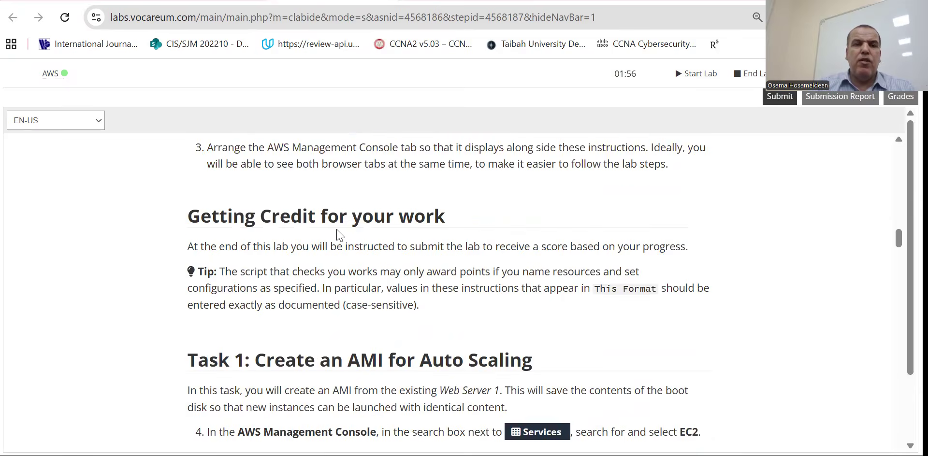
left_click_drag(257, 213, 511, 203)
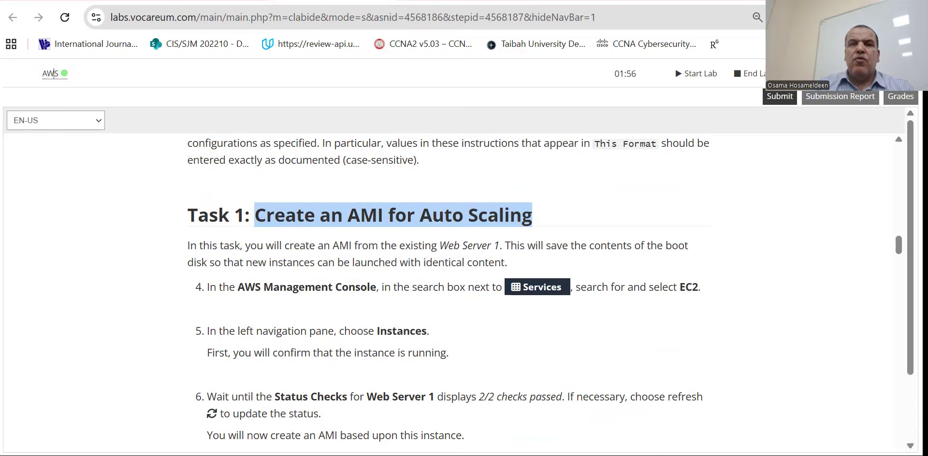
Return to the AWS console, search for EC2, and open the list of running instances.
left_click(546, 3)
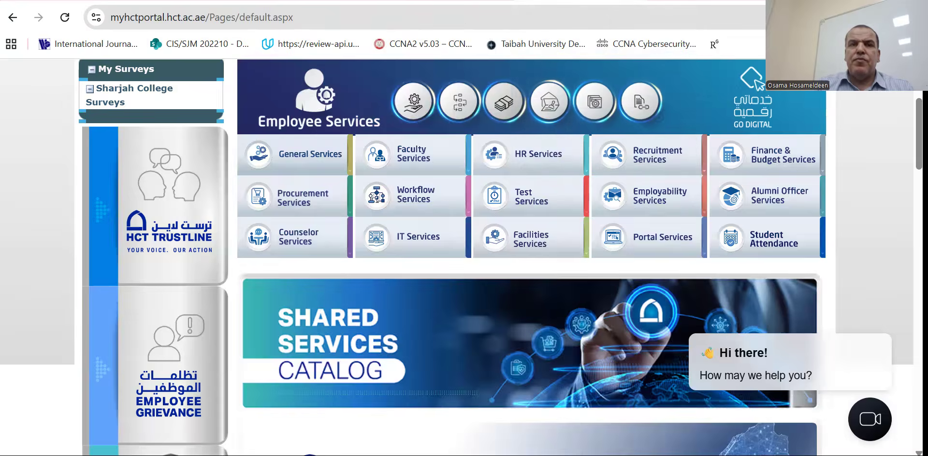
left_click(459, 1)
left_click(135, 80)
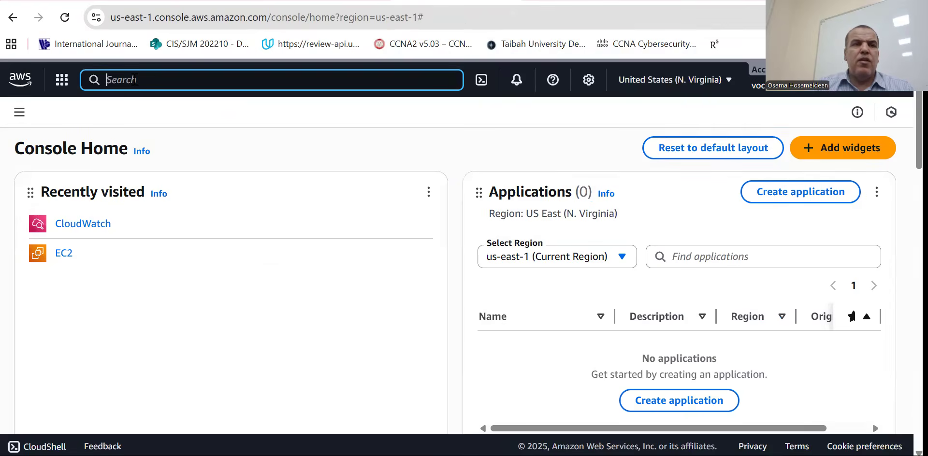
type("EC2")
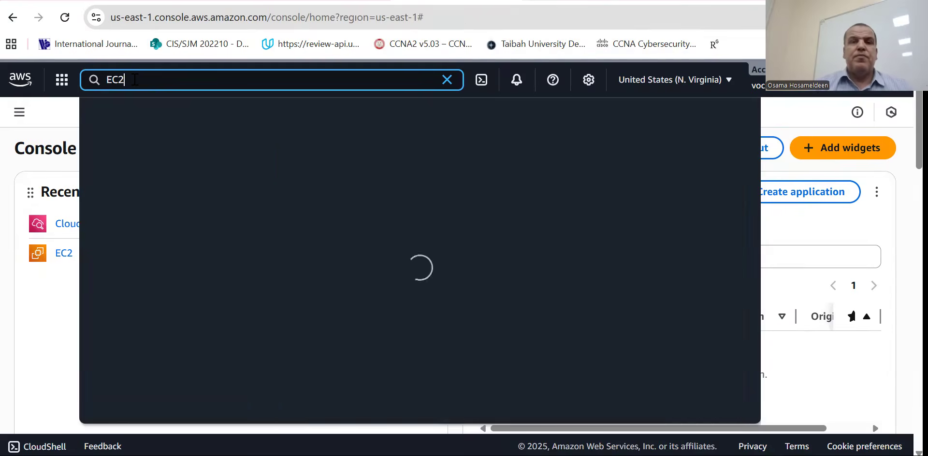
key("Return")
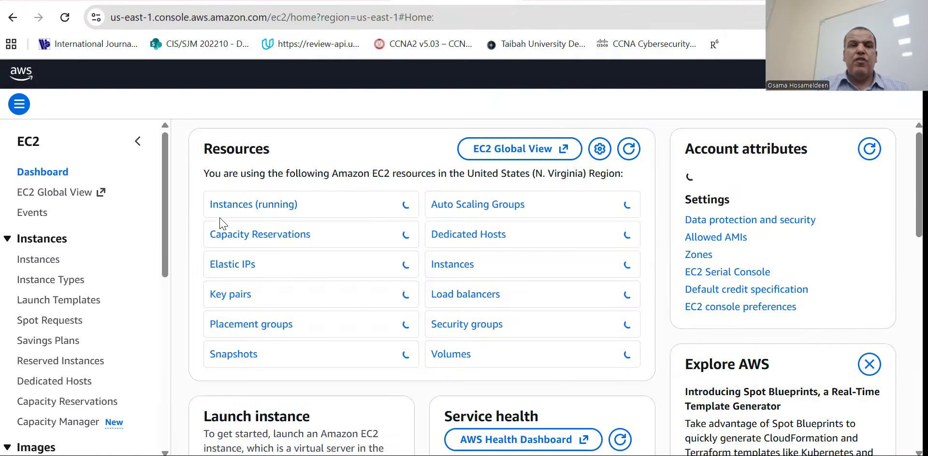
left_click(256, 279)
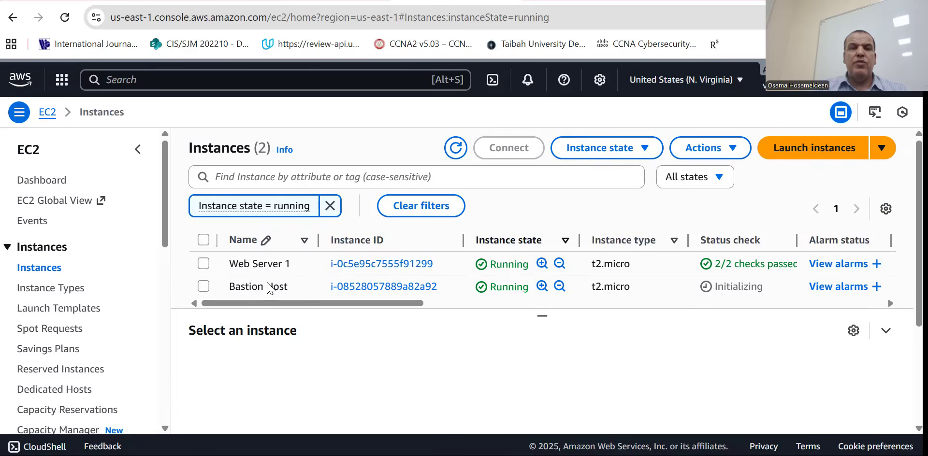
Select the Web Server 1 instance and start creating an image from it.
left_click(203, 265)
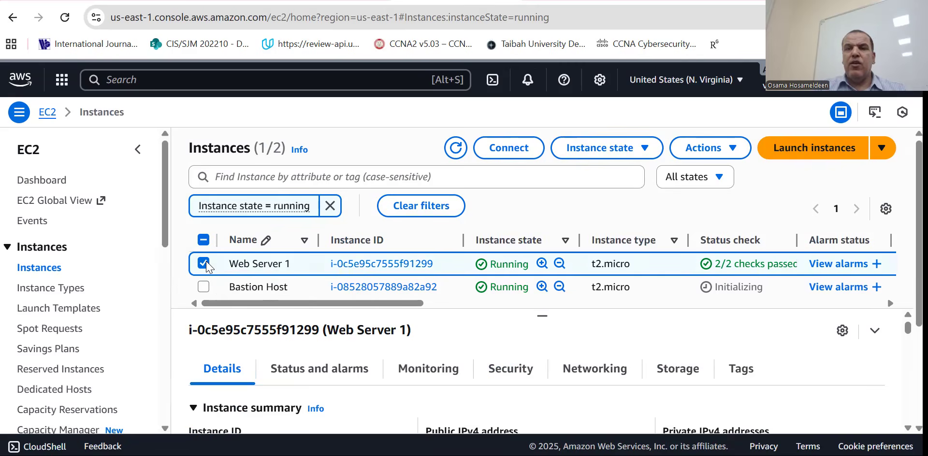
left_click(722, 150)
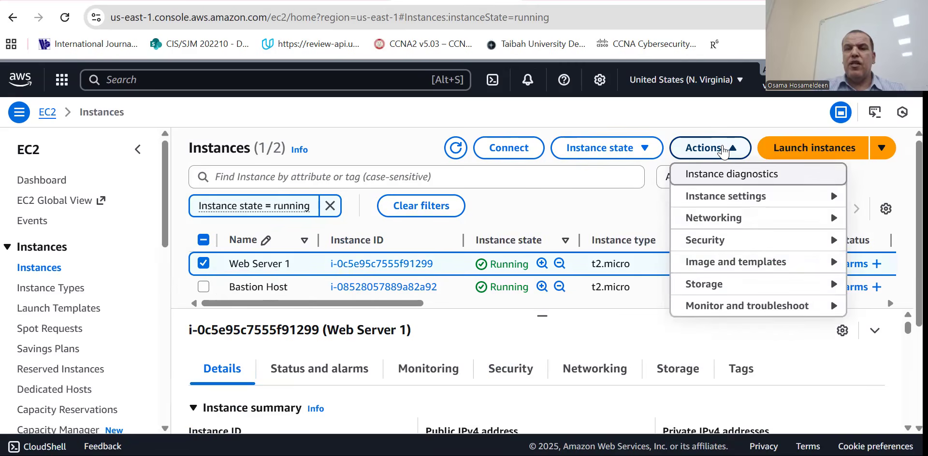
mouse_move(709, 267)
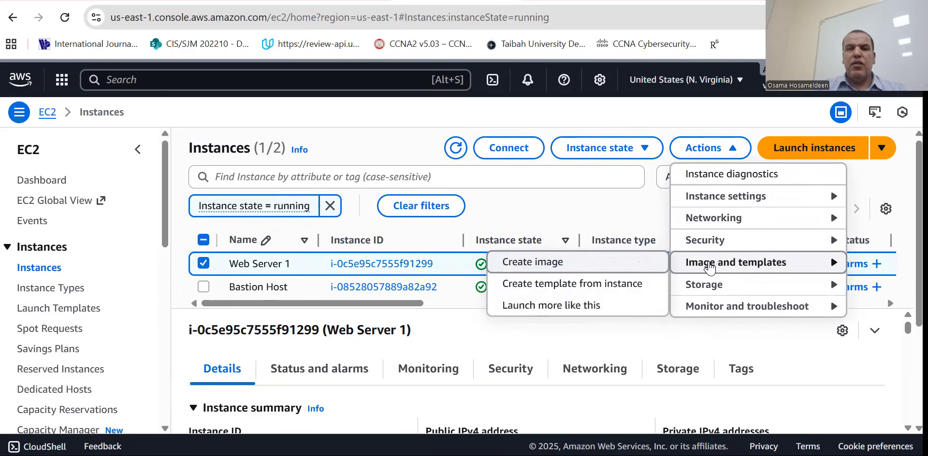
left_click(532, 265)
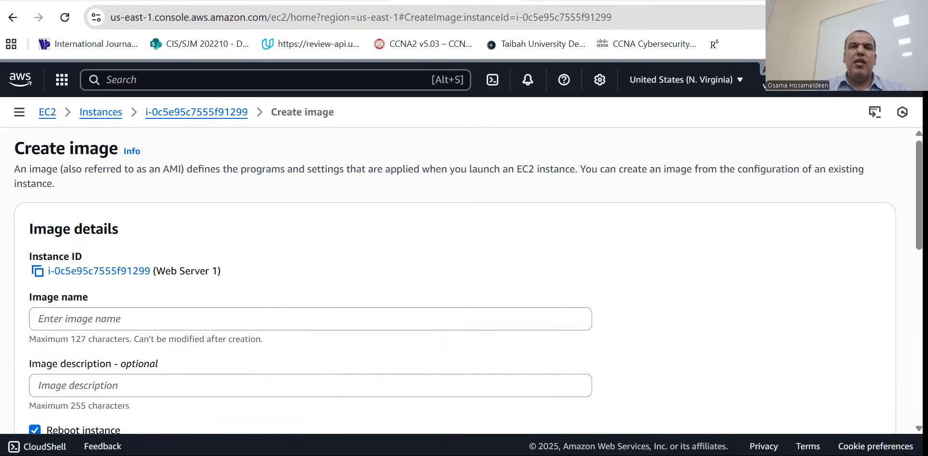
Copy the image name WebServerAMI from step 8 of the lab instructions into the new image's name.
left_click(314, 1)
scroll(411, 205, "down", 4)
scroll(408, 205, "down", 4)
scroll(364, 220, "up", 2)
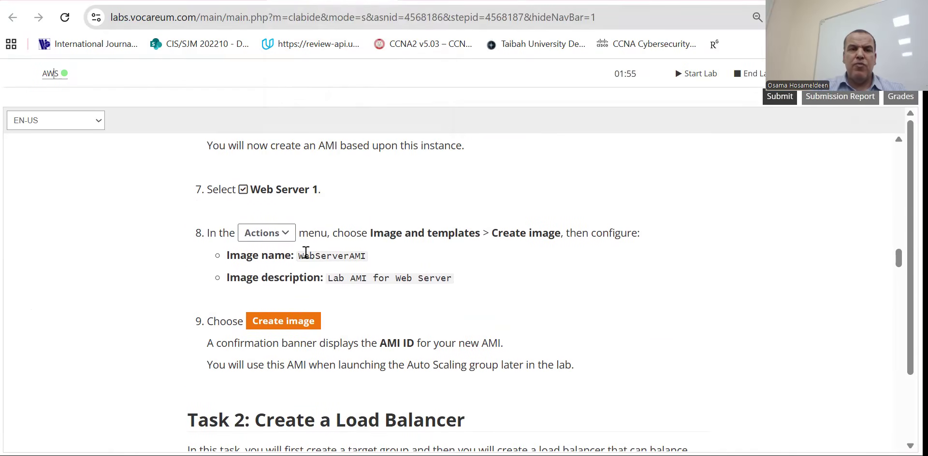
left_click_drag(306, 252, 373, 255)
key("ctrl+c")
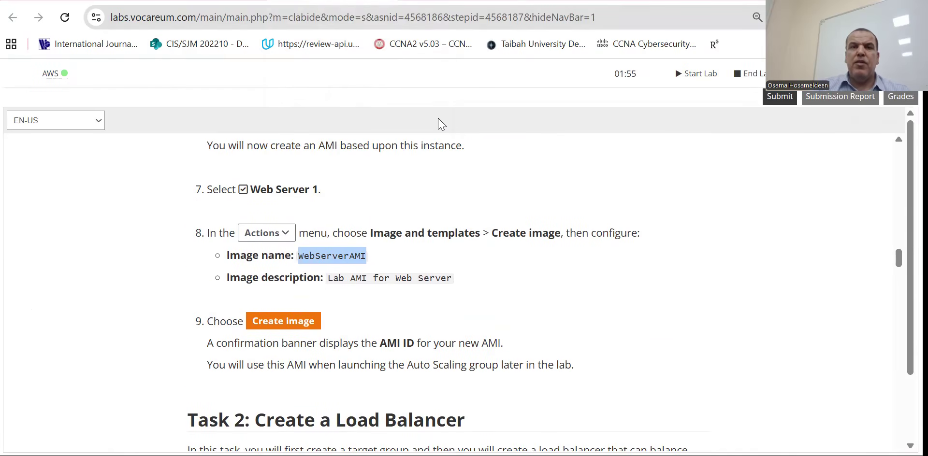
left_click(435, 1)
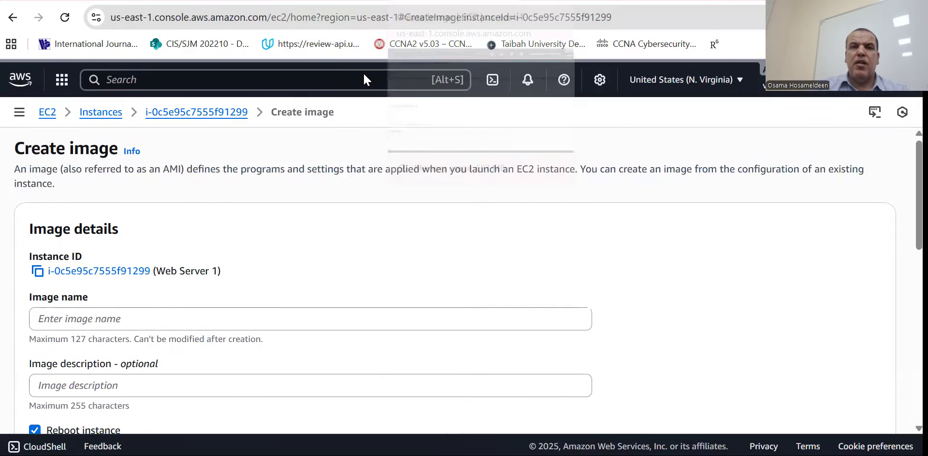
left_click(96, 317)
key("ctrl+v")
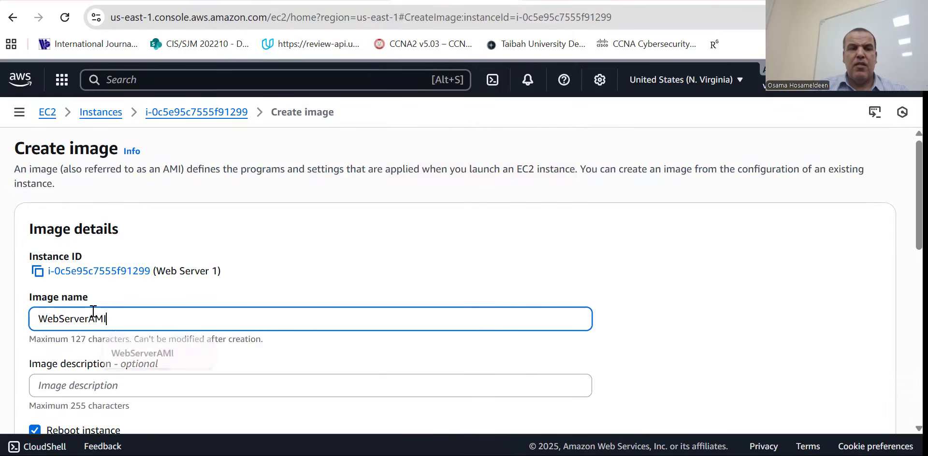
Set the image description to "Lab AMI for Web Server" from the lab instructions and create the image.
left_click(300, 2)
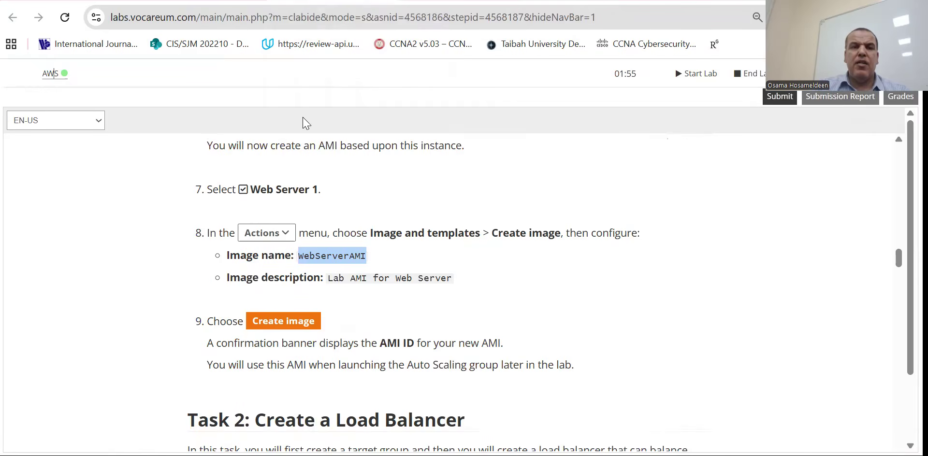
left_click_drag(329, 279, 455, 278)
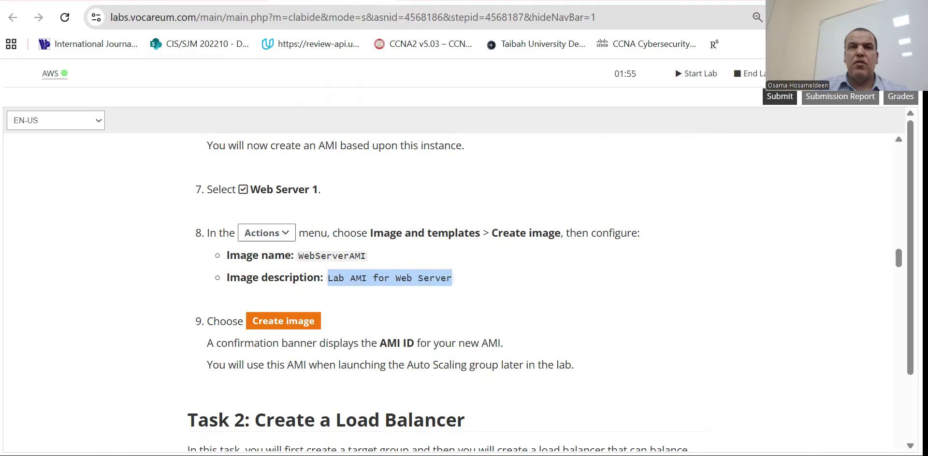
left_click(426, 2)
scroll(224, 334, "down", 5)
left_click(175, 170)
left_click(161, 203)
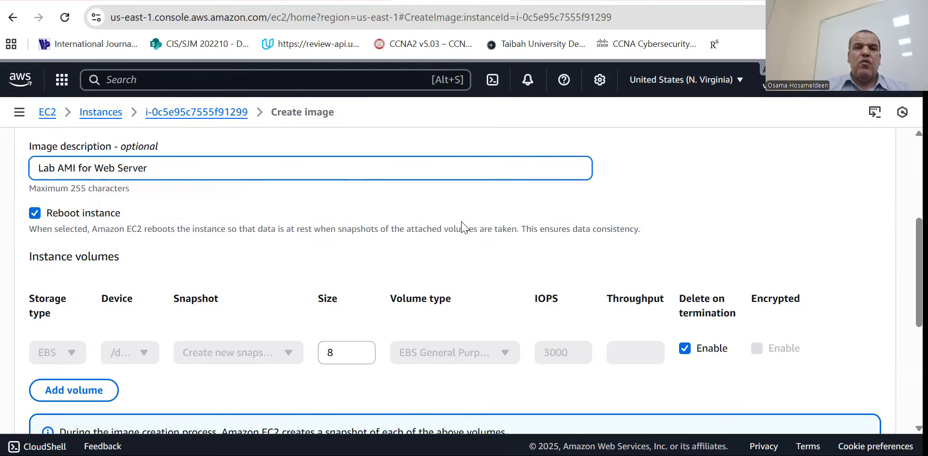
scroll(462, 224, "down", 5)
left_click(824, 402)
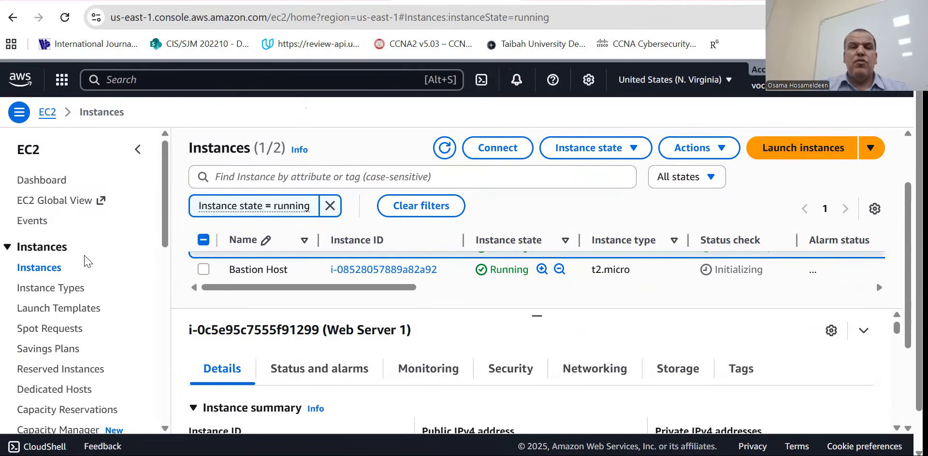
Open the list of owned AMIs and select WebServerAMI to check it.
scroll(71, 260, "down", 5)
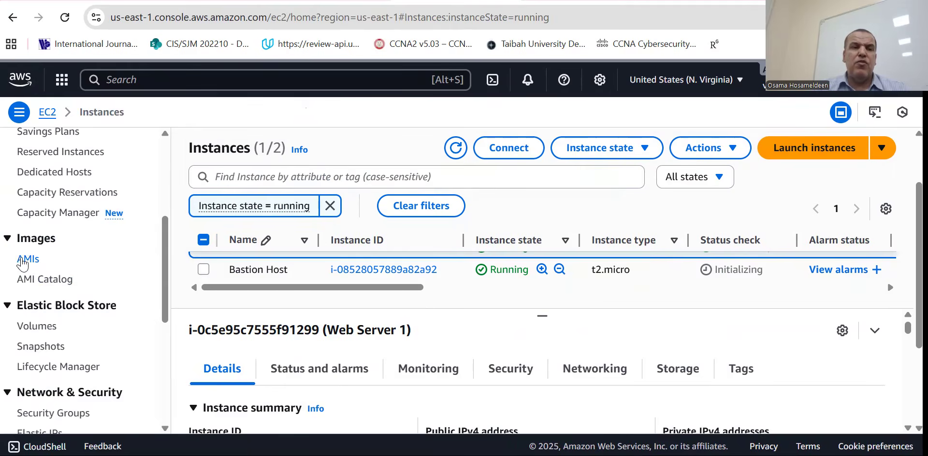
left_click(28, 259)
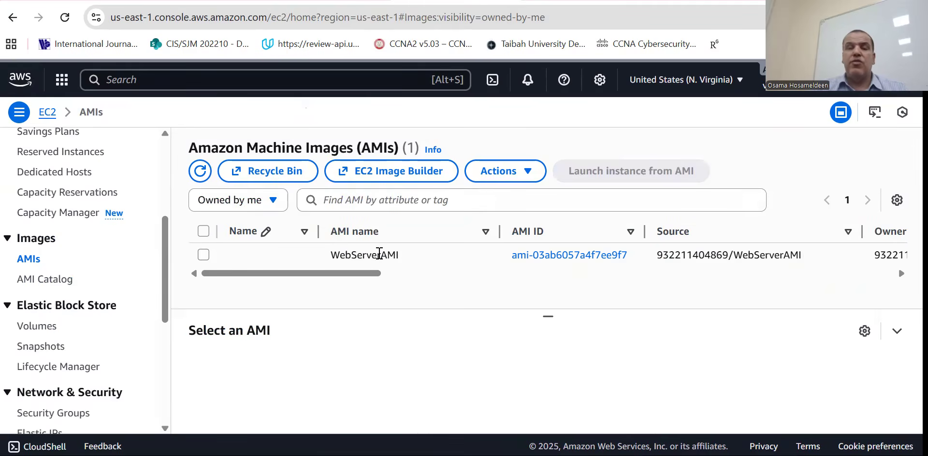
left_click_drag(327, 257, 397, 276)
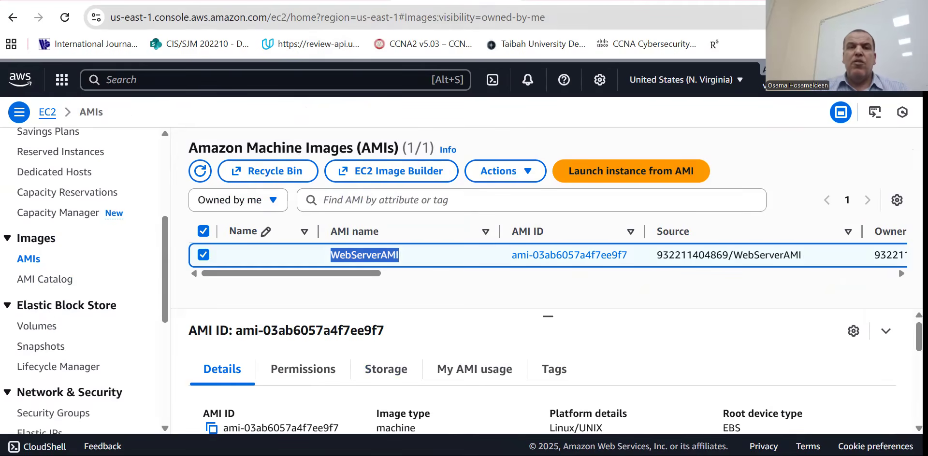
Return to the lab instructions and read the start of "Task 2: Create a Load Balancer", highlighting Target Groups in step 10.
key("ctrl+shift+Tab")
scroll(491, 261, "down", 5)
left_click_drag(197, 202, 415, 193)
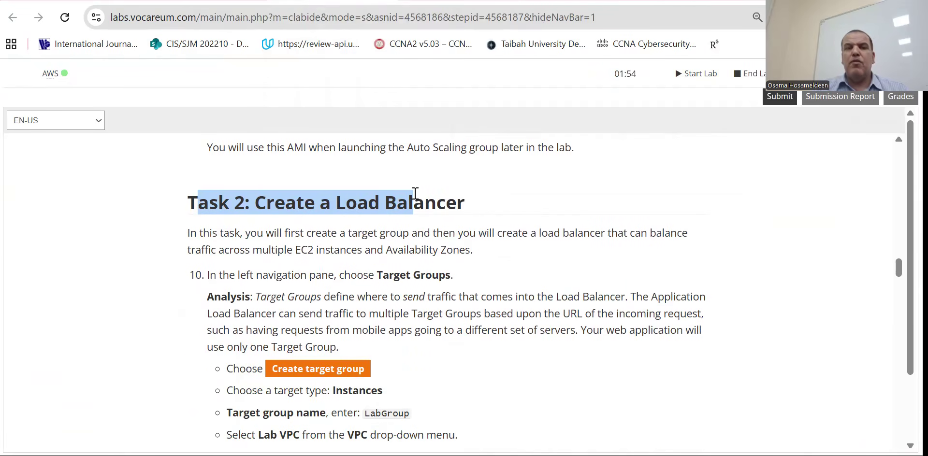
scroll(624, 289, "down", 1)
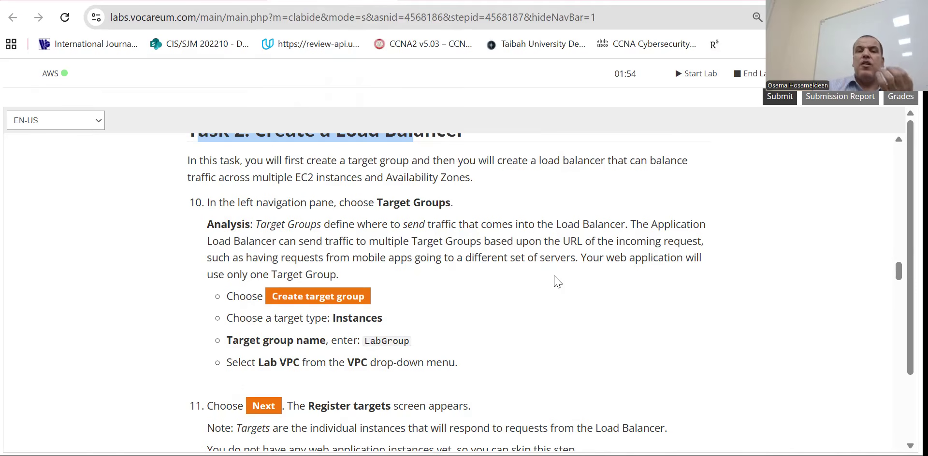
scroll(422, 292, "up", 1)
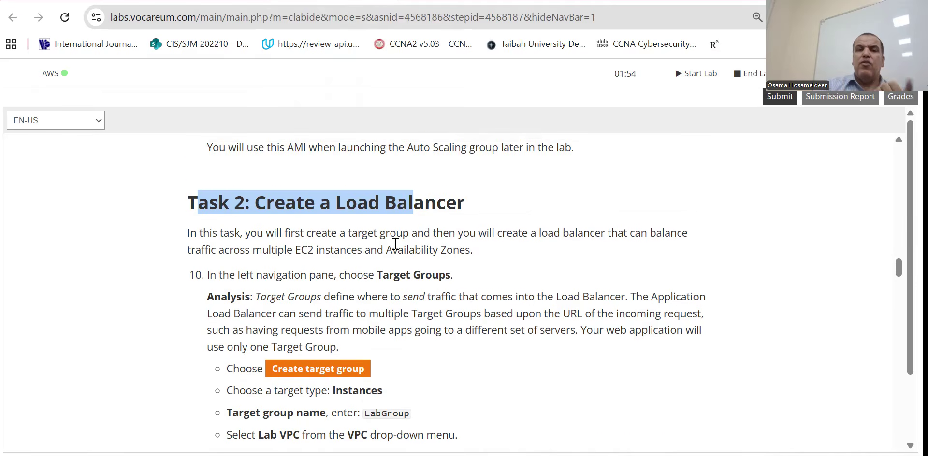
left_click_drag(377, 274, 454, 275)
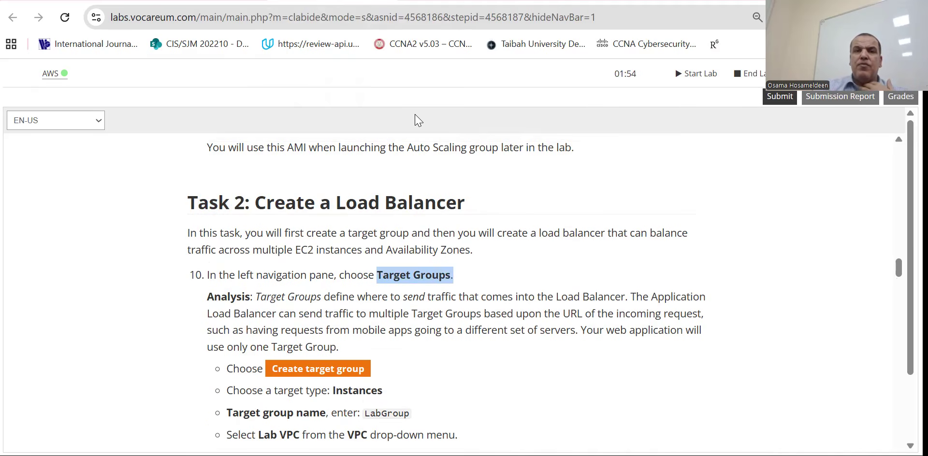
Open the EC2 target groups and start creating a target group, keeping Instances as the target type.
left_click(435, 1)
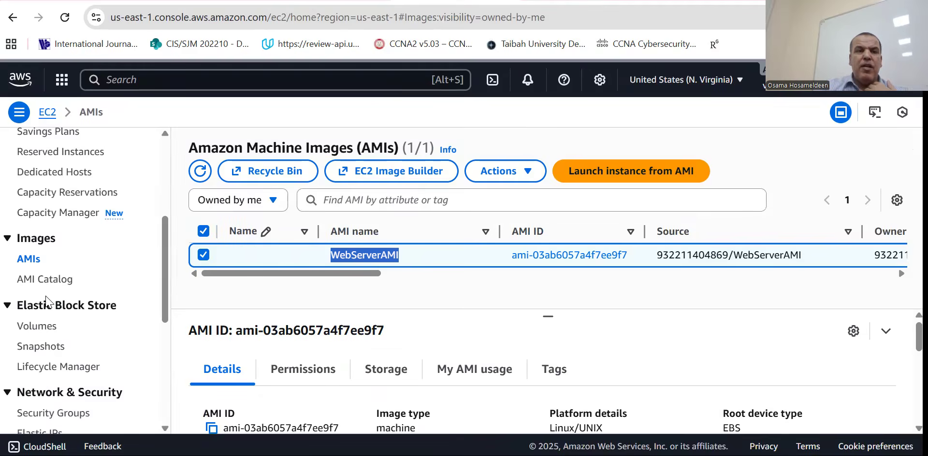
scroll(48, 294, "down", 5)
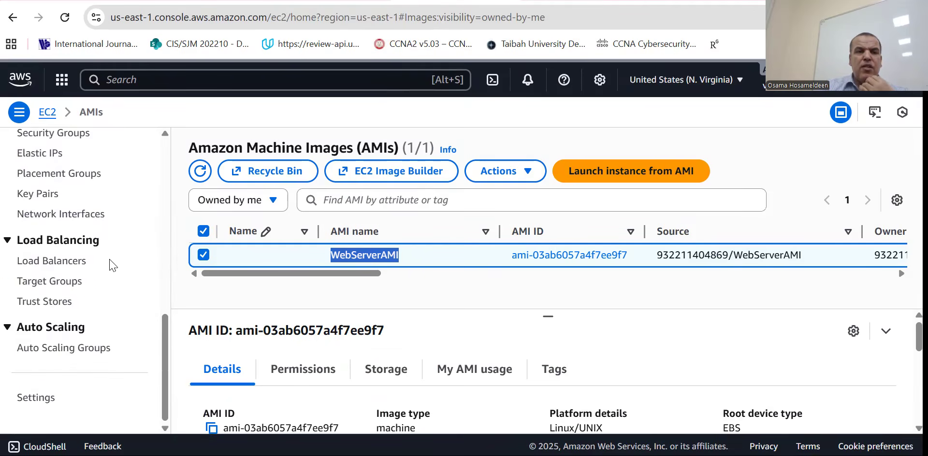
right_click(54, 277)
left_click(54, 279)
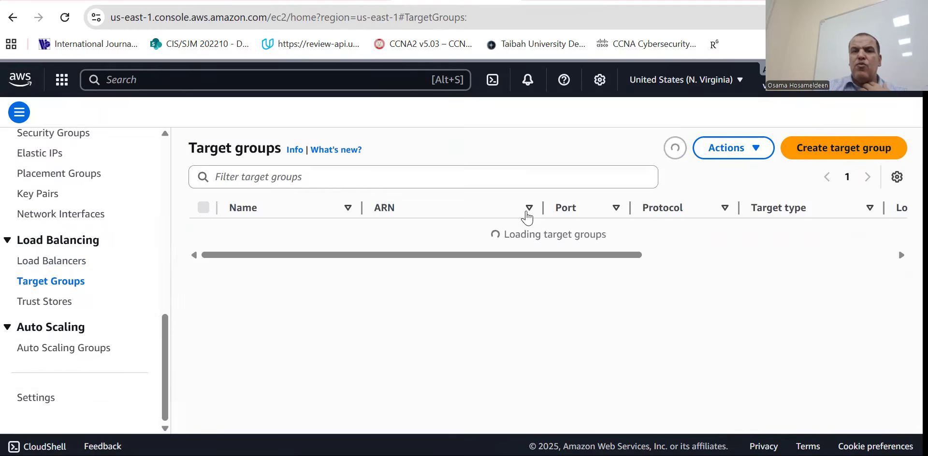
left_click(846, 148)
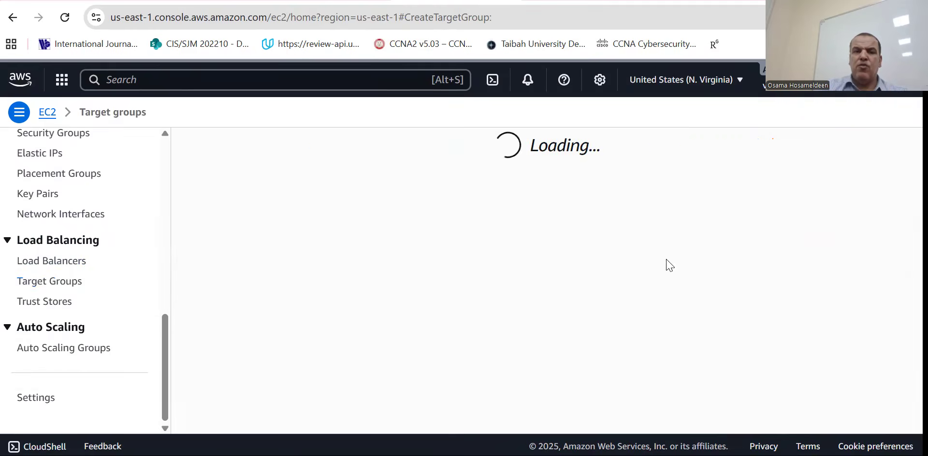
scroll(335, 241, "down", 2)
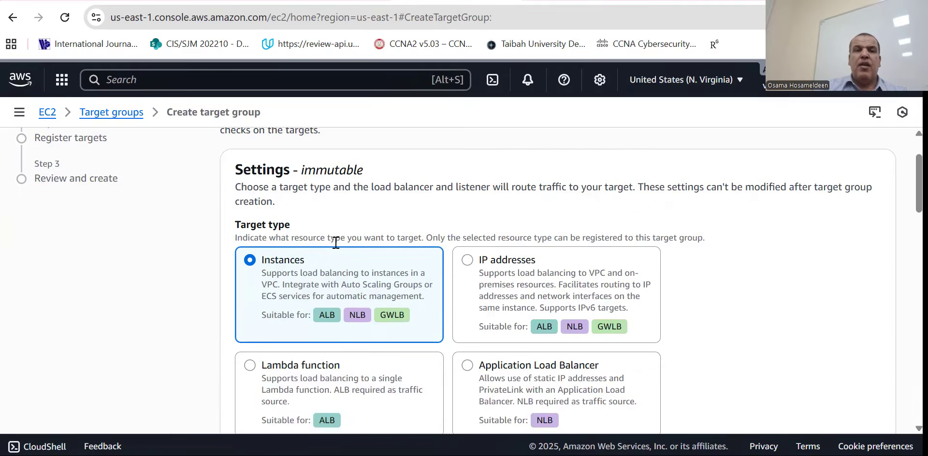
scroll(289, 271, "down", 2)
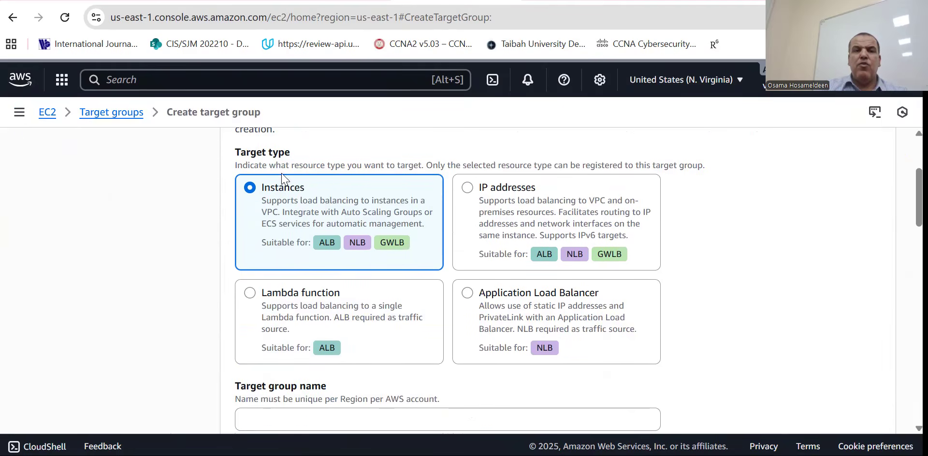
scroll(337, 278, "down", 1)
scroll(299, 251, "up", 1)
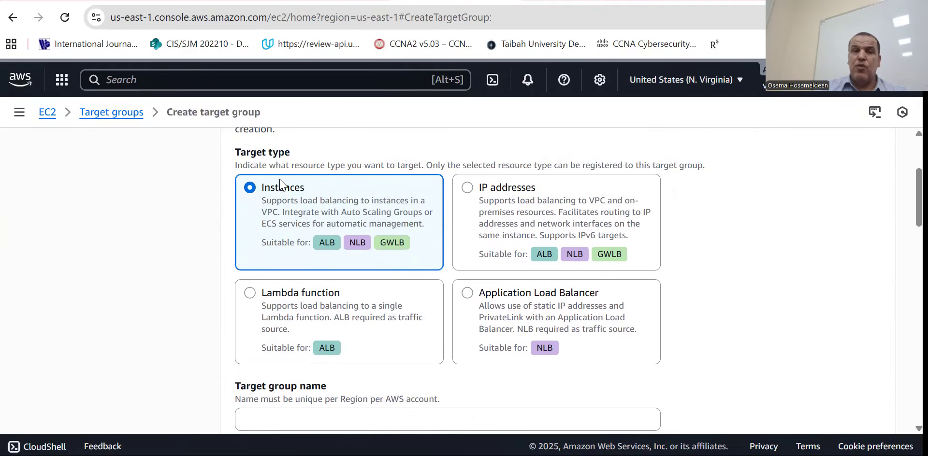
scroll(302, 235, "down", 2)
scroll(301, 241, "down", 1)
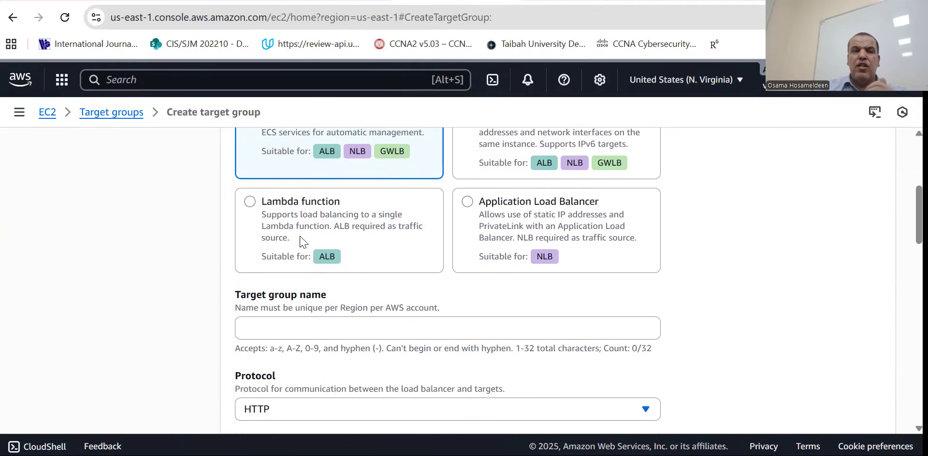
scroll(301, 241, "down", 1)
Copy the target group name LabGroup from step 10 of the lab instructions.
key("alt+Tab")
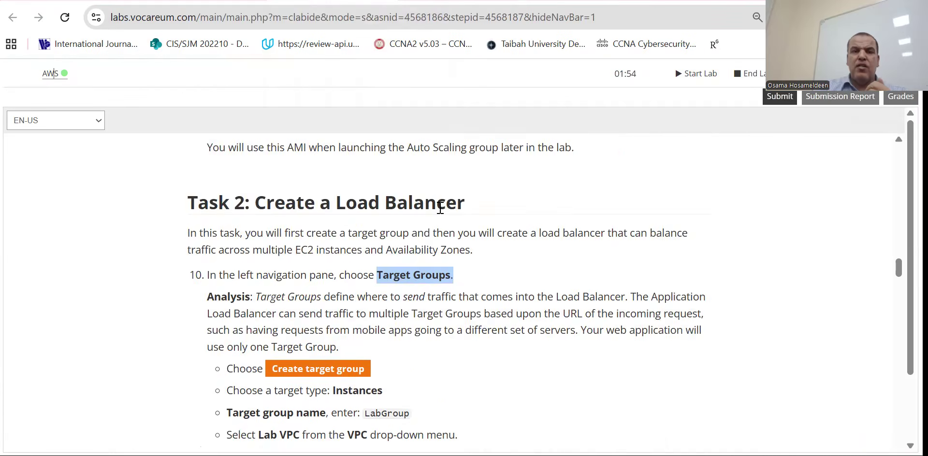
scroll(439, 208, "down", 3)
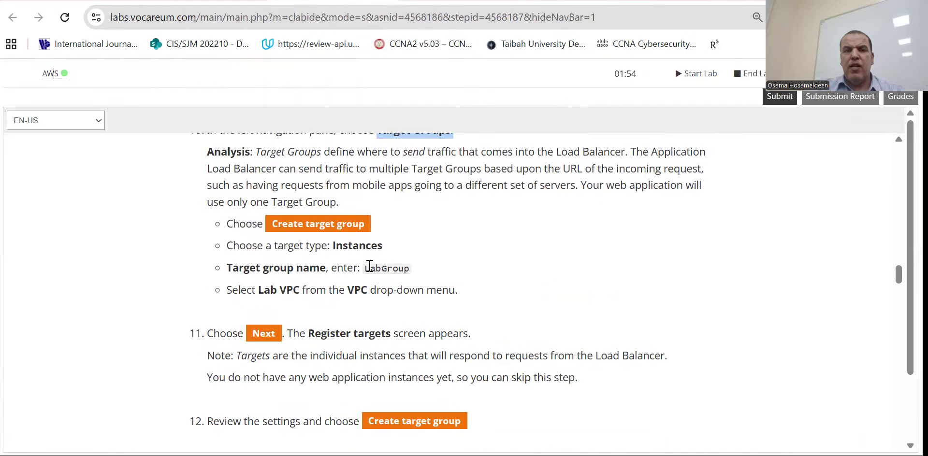
left_click_drag(366, 268, 427, 263)
left_click(426, 263)
left_click_drag(365, 271, 422, 265)
key("ctrl+c")
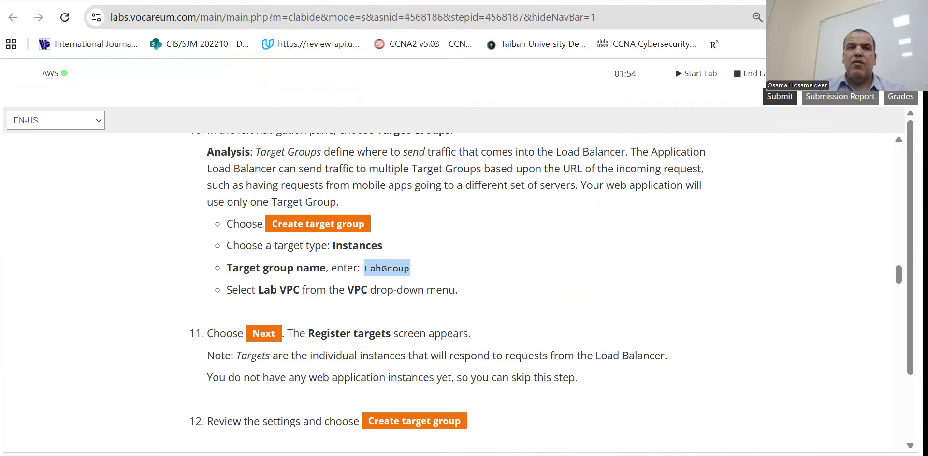
Name the new target group LabGroup and select Lab VPC as its VPC.
left_click(459, 1)
left_click(329, 271)
key("ctrl+v")
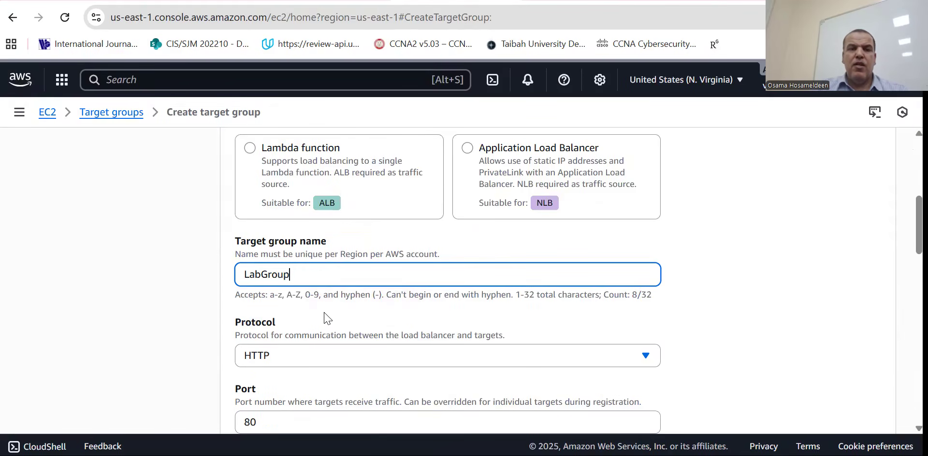
scroll(327, 318, "down", 10)
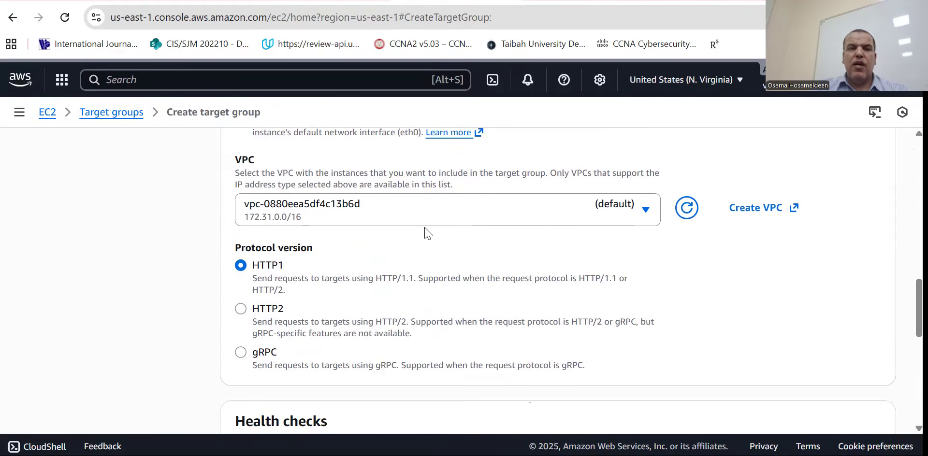
double_click(240, 160)
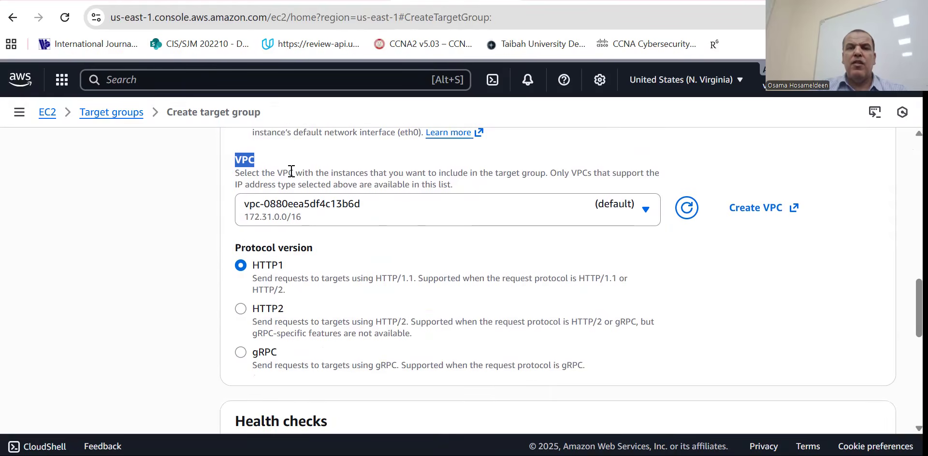
left_click(371, 216)
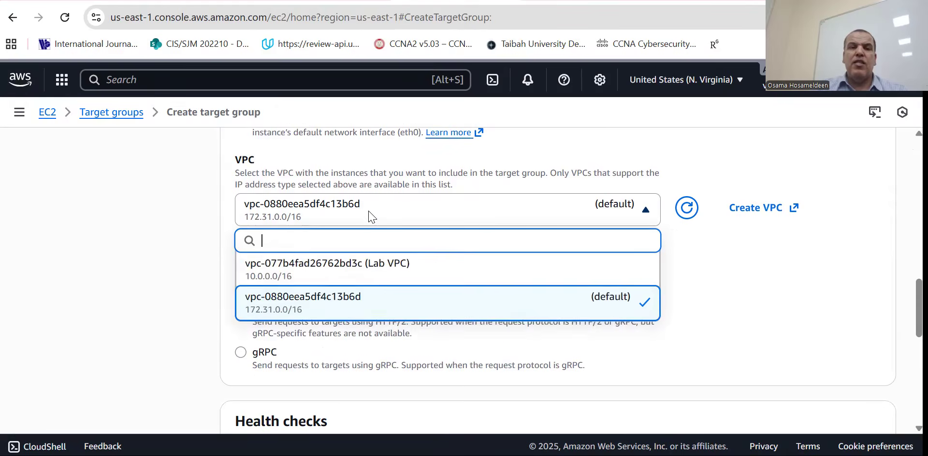
left_click(348, 273)
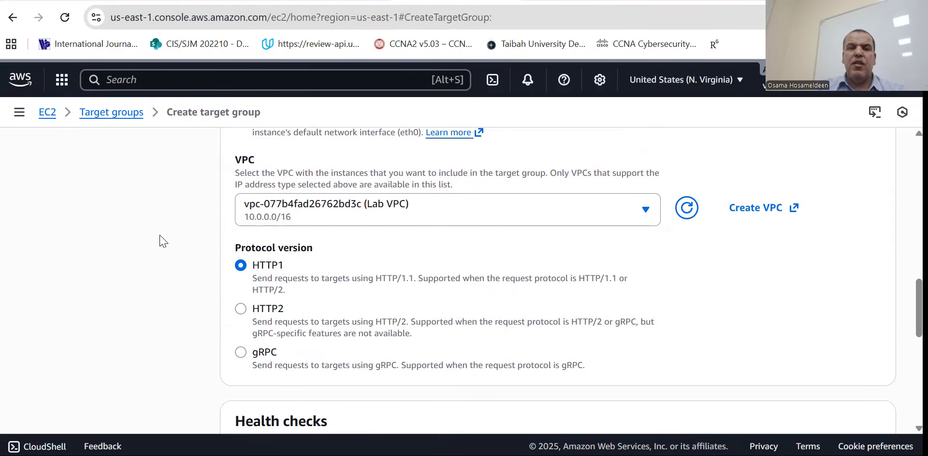
Check steps 11 and 12 of the lab instructions and continue to target registration with the remaining target group settings at their defaults.
scroll(162, 240, "down", 1)
scroll(162, 240, "down", 5)
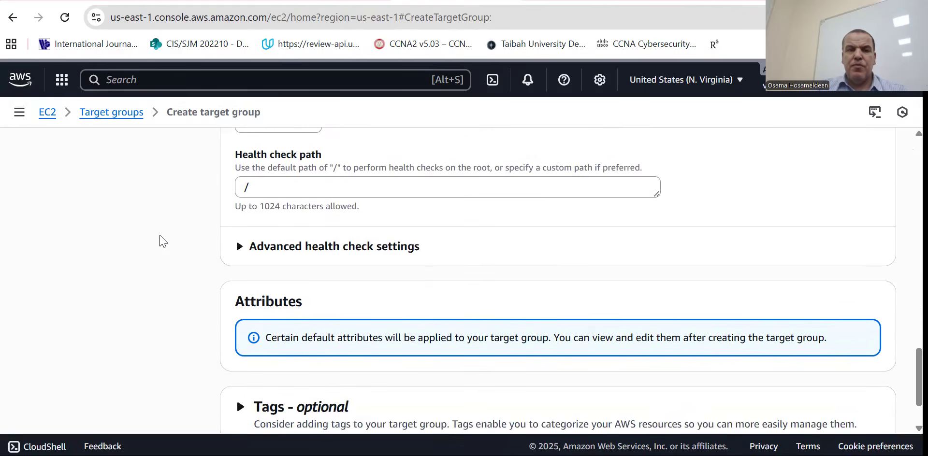
scroll(163, 240, "down", 2)
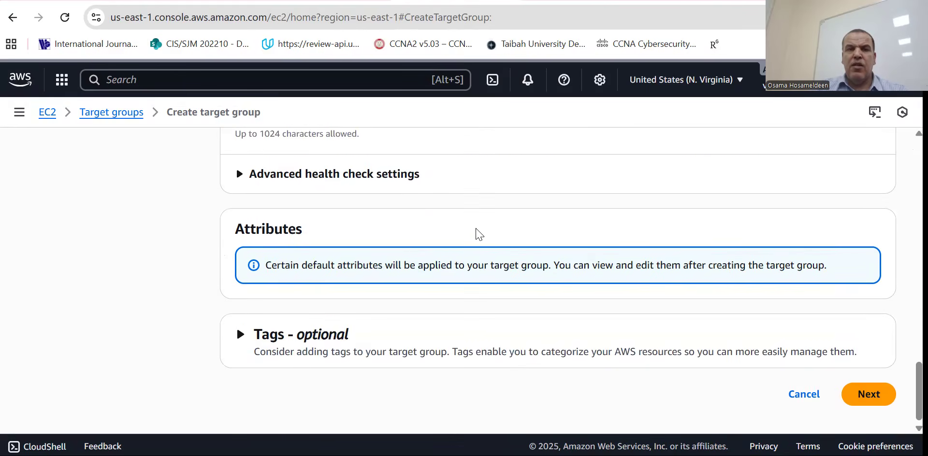
scroll(599, 307, "up", 3)
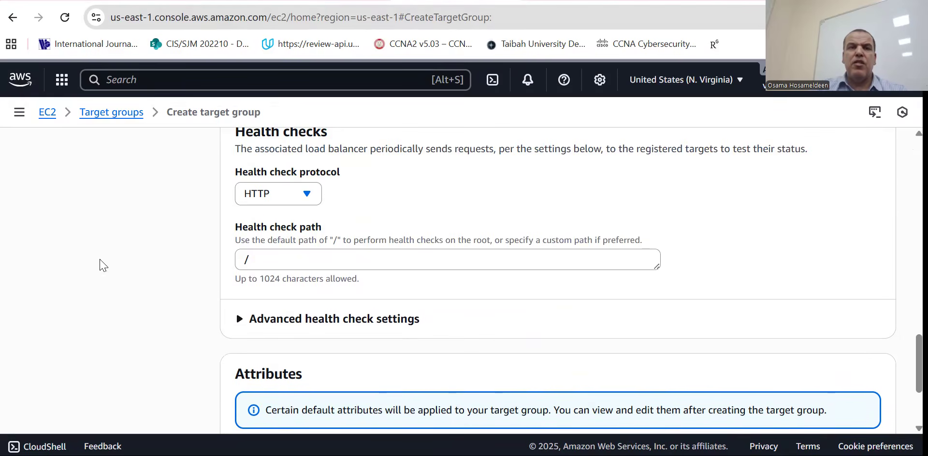
key("alt+Tab")
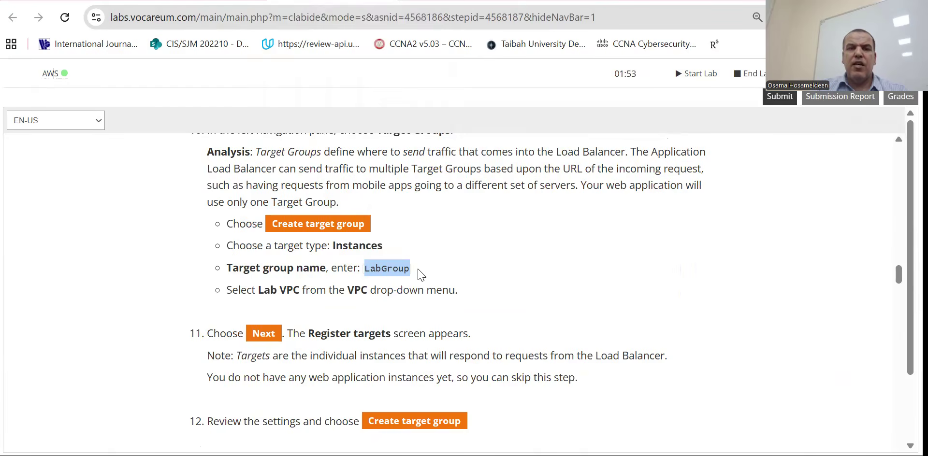
scroll(499, 290, "down", 2)
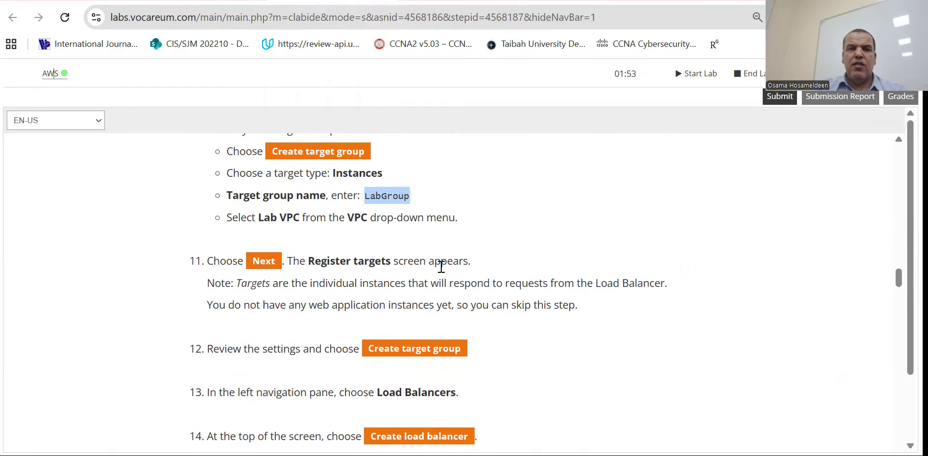
scroll(336, 159, "down", 2)
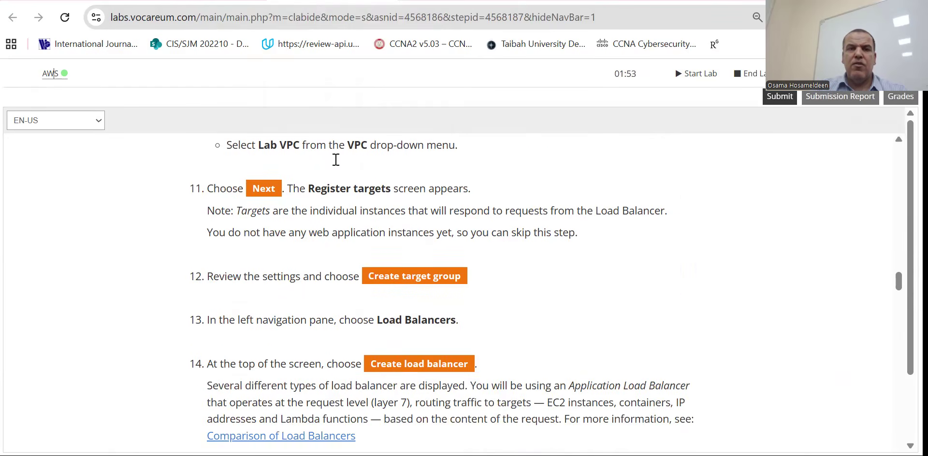
key("alt+Tab")
scroll(694, 300, "down", 4)
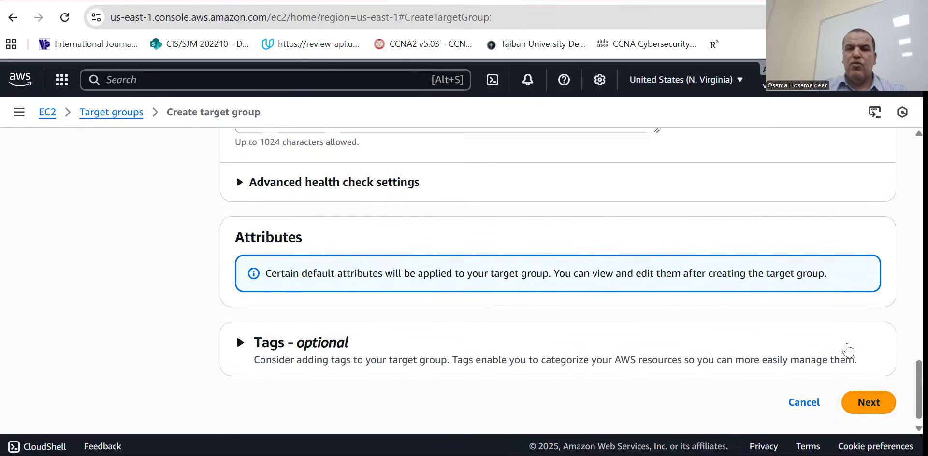
left_click(868, 394)
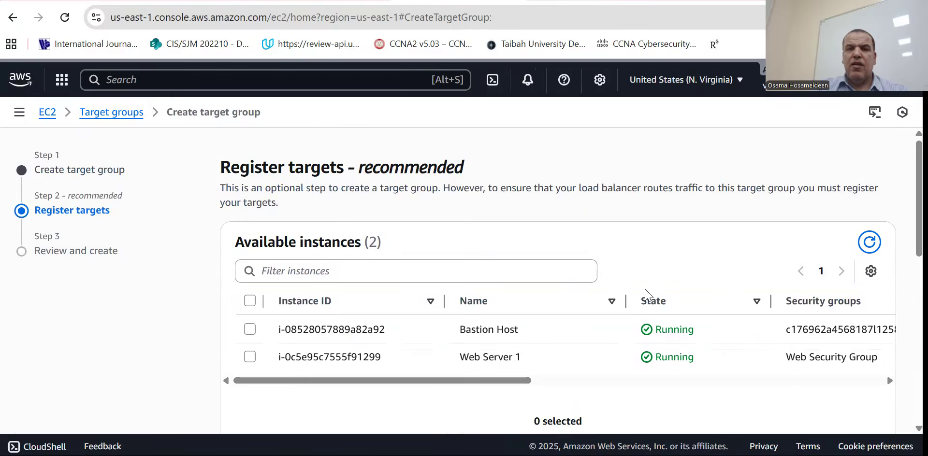
Skip registering any instances and create the target group from the review page.
scroll(647, 294, "down", 5)
scroll(645, 294, "up", 4)
scroll(645, 294, "down", 4)
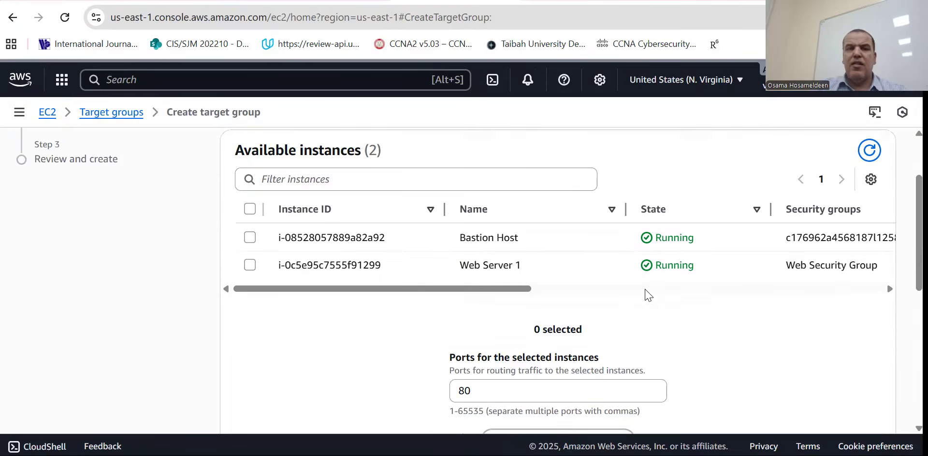
scroll(307, 179, "up", 3)
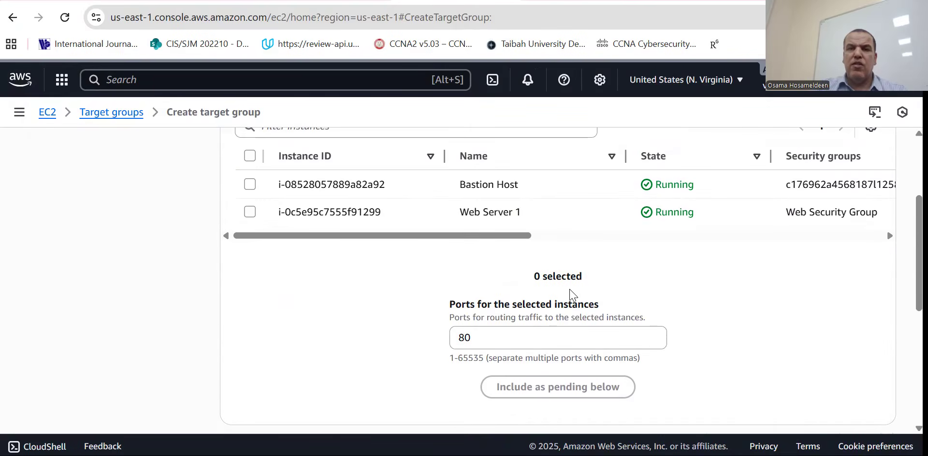
scroll(696, 284, "down", 5)
scroll(696, 285, "down", 1)
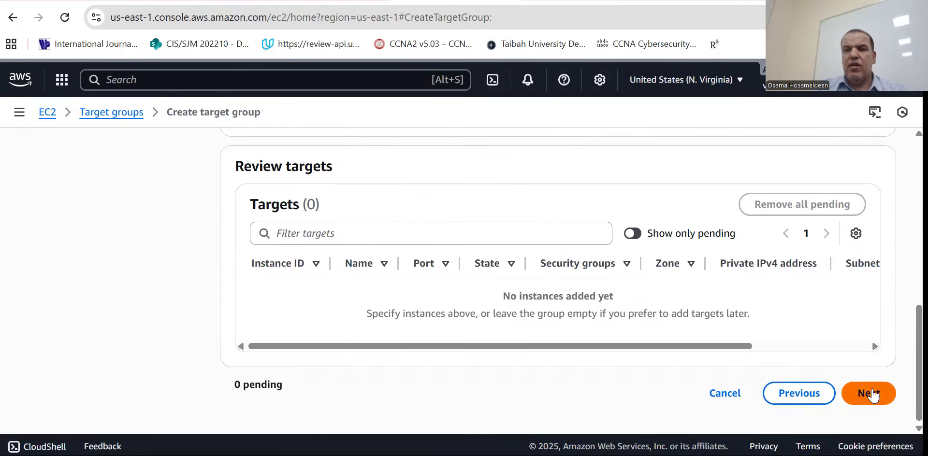
scroll(503, 296, "down", 6)
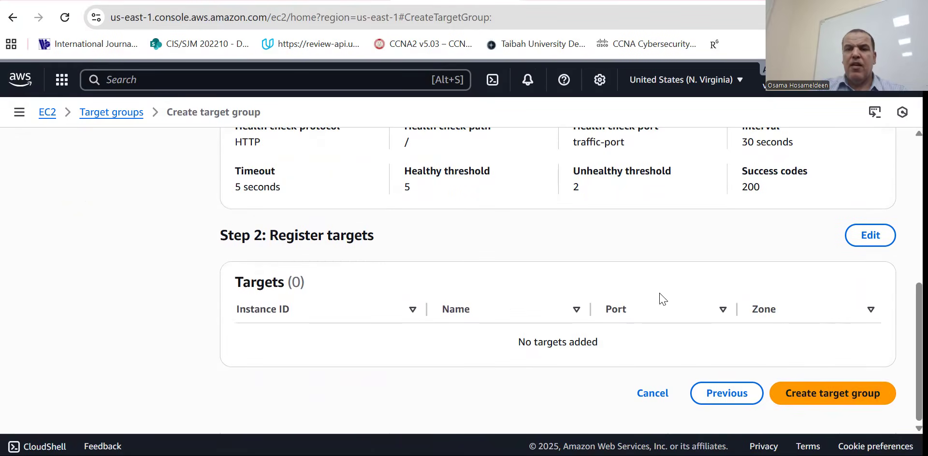
left_click(814, 394)
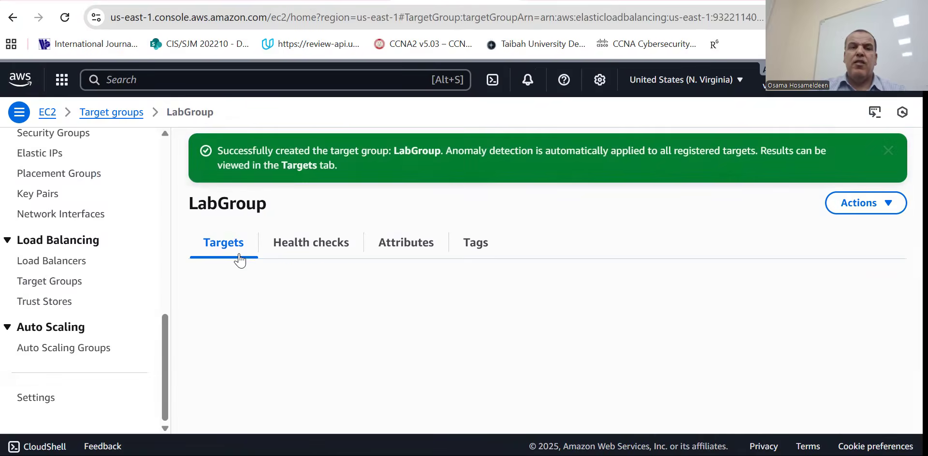
Look over the details of LabGroup and read steps 13 to 16 of the lab instructions.
scroll(563, 290, "down", 3)
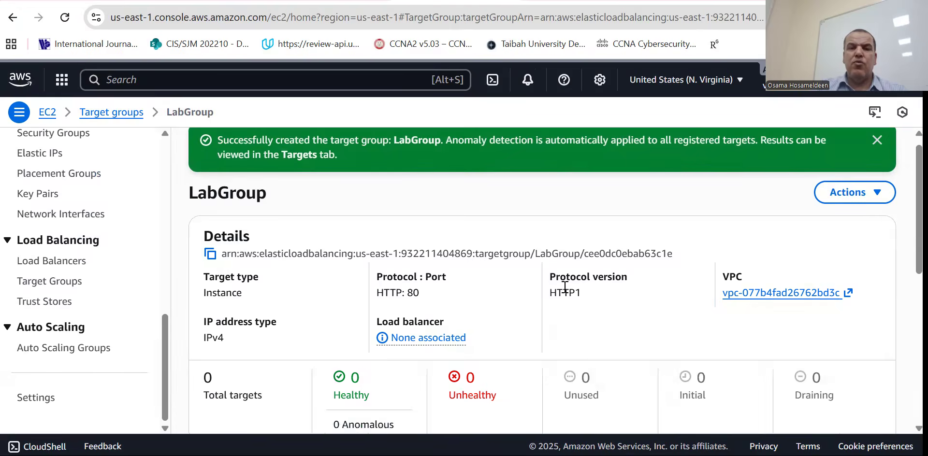
scroll(563, 290, "up", 1)
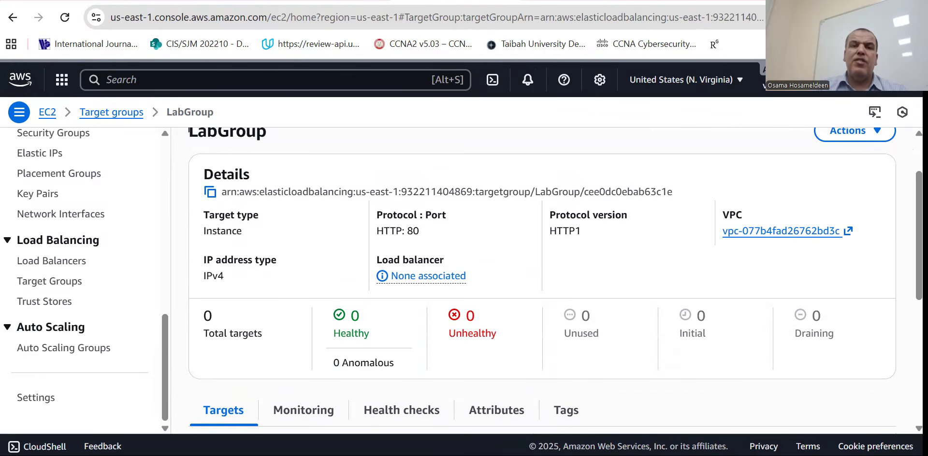
left_click(329, 1)
scroll(482, 272, "down", 3)
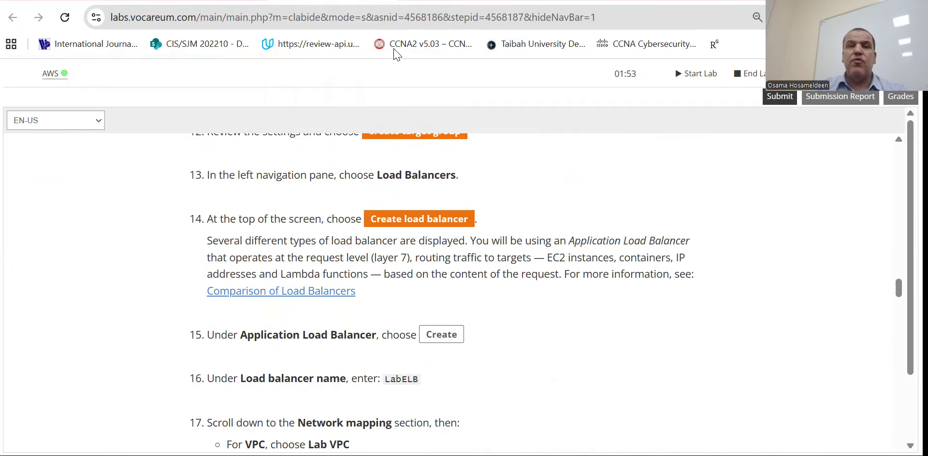
Go back to the AWS console, open the EC2 load balancers and start creating a load balancer.
left_click(338, 1)
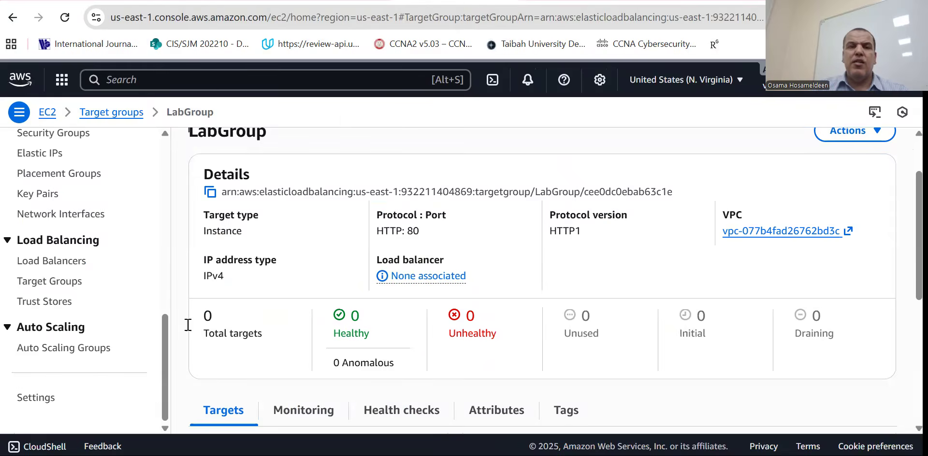
left_click(48, 264)
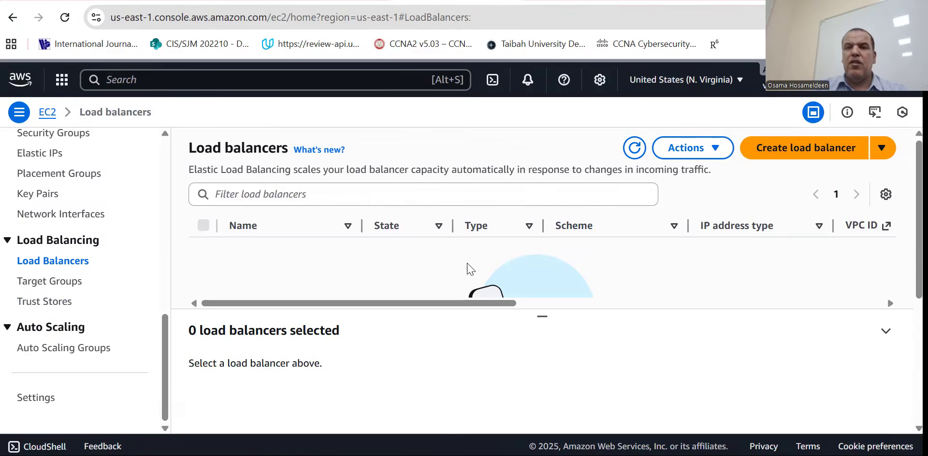
left_click(771, 160)
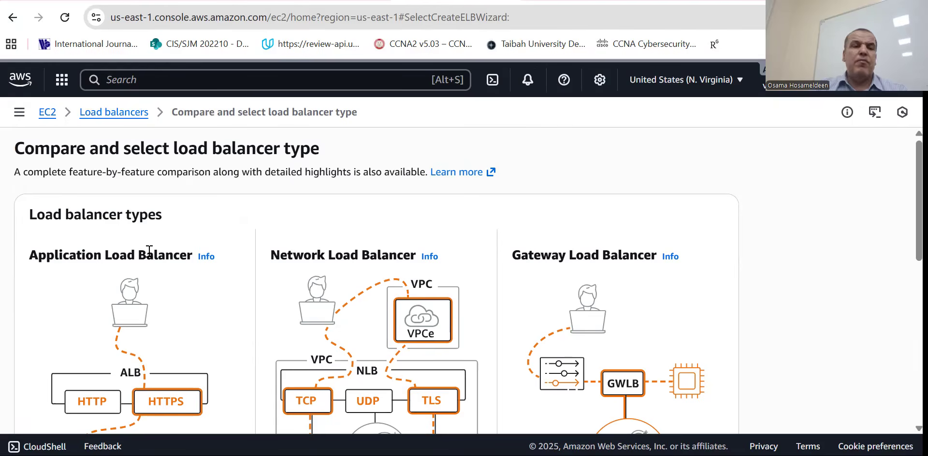
Compare the Application, Network and Gateway types and choose to create an Application Load Balancer.
left_click_drag(69, 256, 177, 261)
left_click_drag(270, 251, 429, 258)
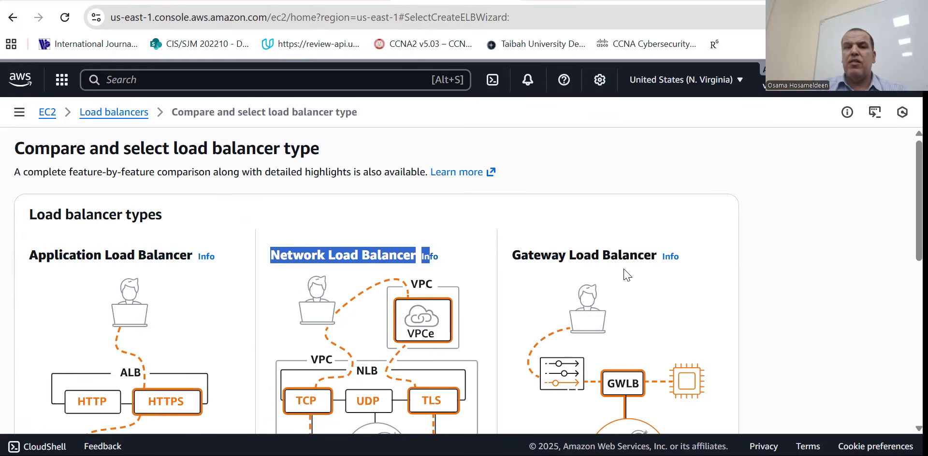
left_click_drag(512, 252, 635, 255)
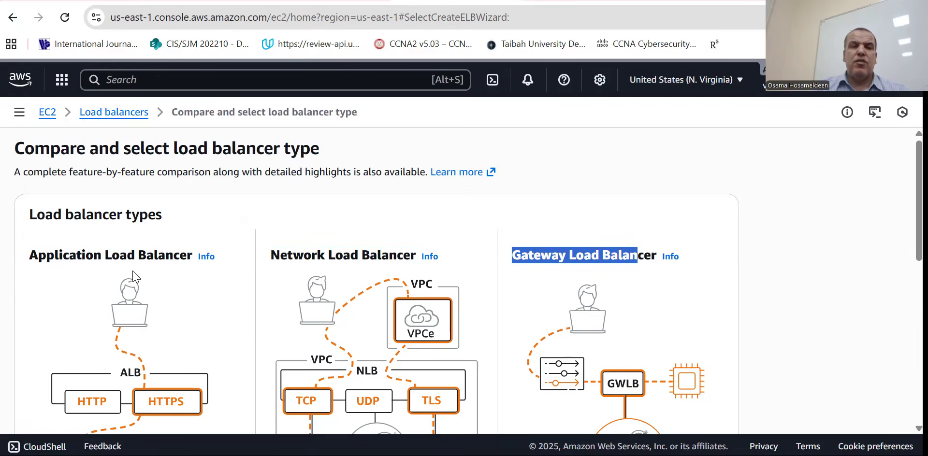
scroll(112, 285, "down", 7)
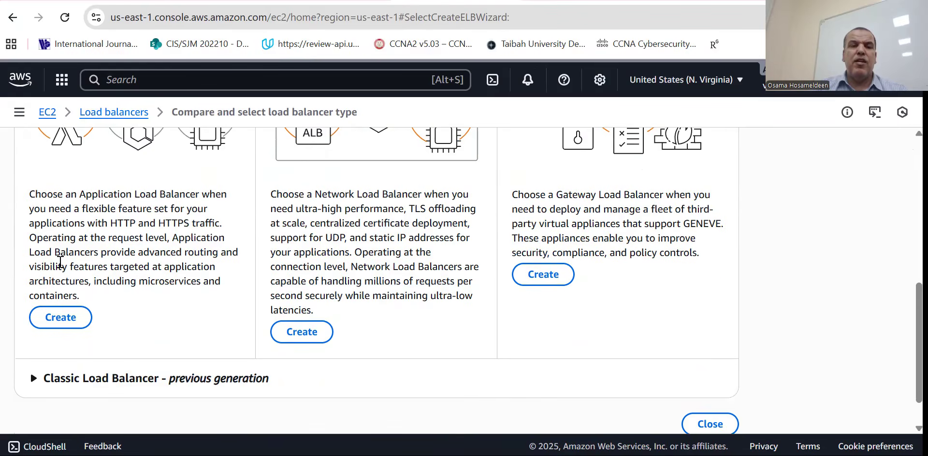
left_click(60, 319)
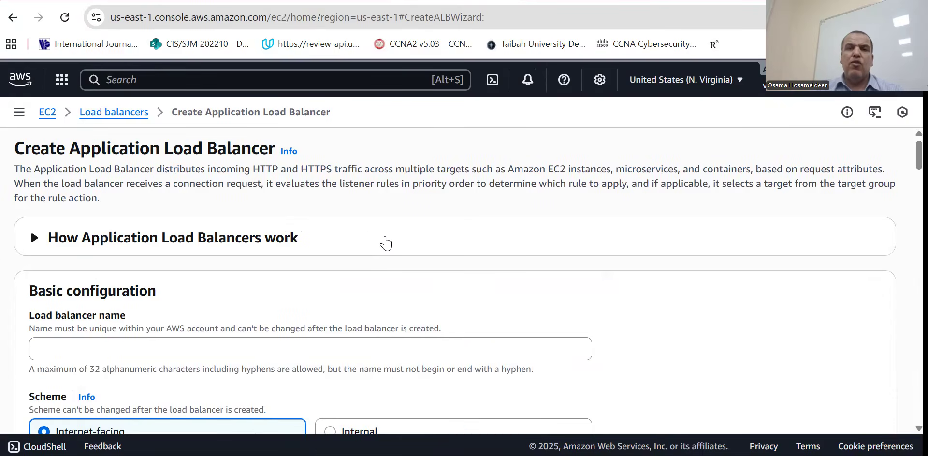
Copy the name LabELB from step 16 of the lab instructions and enter it as the load balancer name.
key("ctrl+Tab")
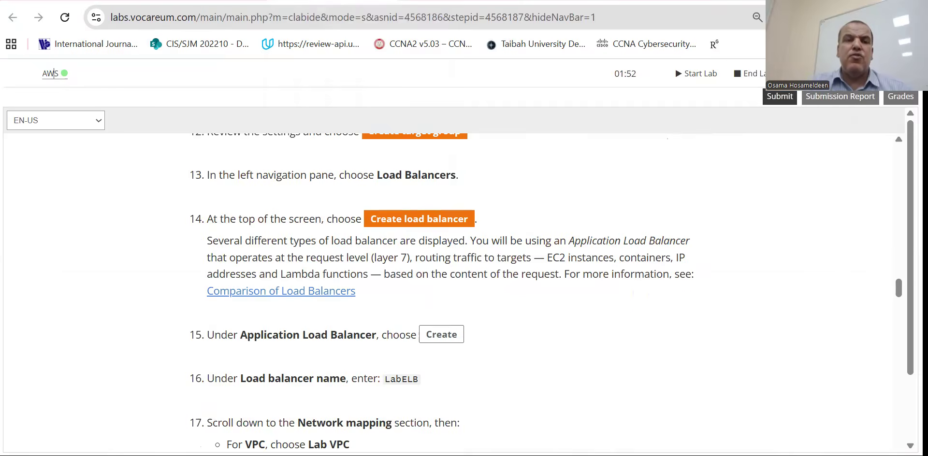
scroll(428, 223, "down", 3)
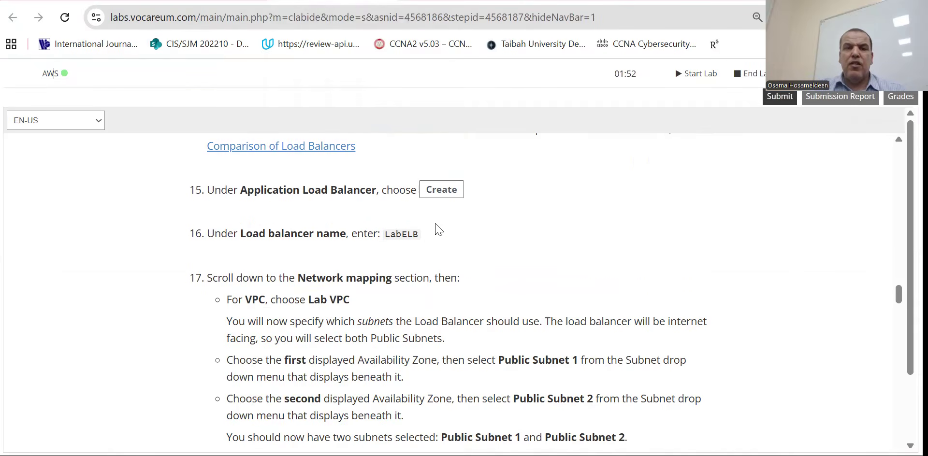
scroll(425, 251, "up", 1)
left_click_drag(386, 306, 435, 305)
key("ctrl+c")
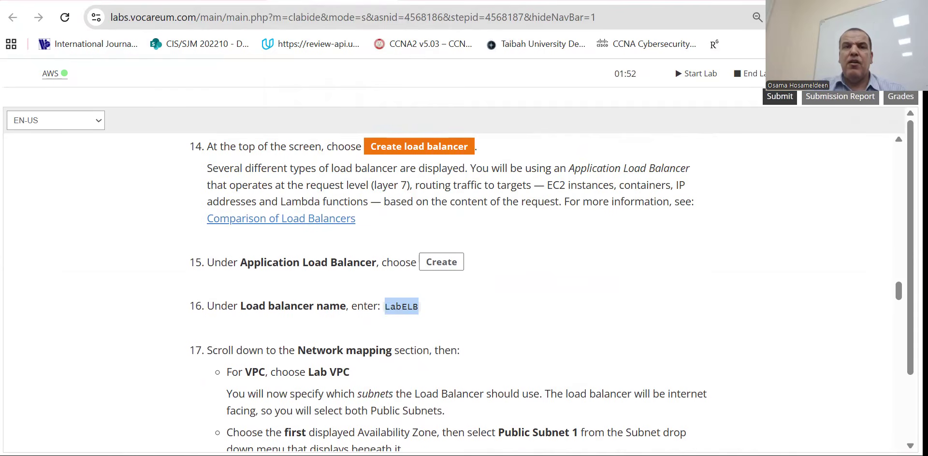
key("ctrl+Tab")
left_click(91, 348)
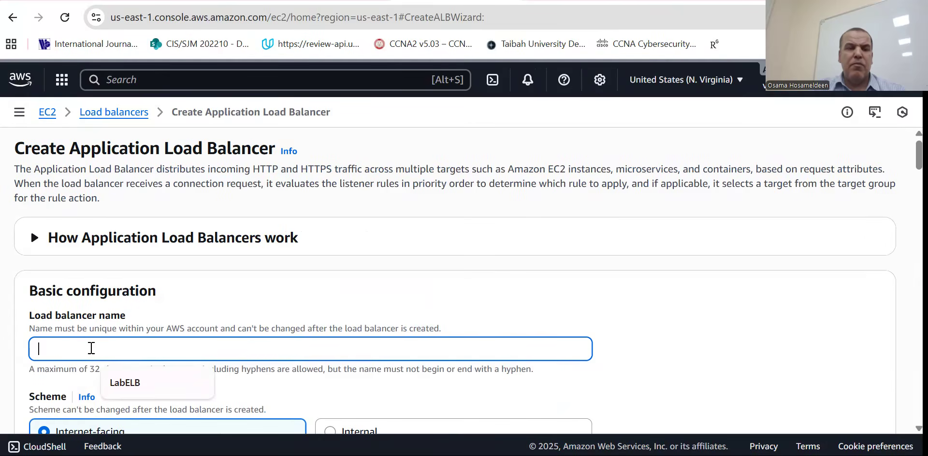
key("ctrl+v")
Keep the load balancer internet-facing with IPv4 and set its network mapping VPC to Lab VPC.
scroll(322, 240, "down", 2)
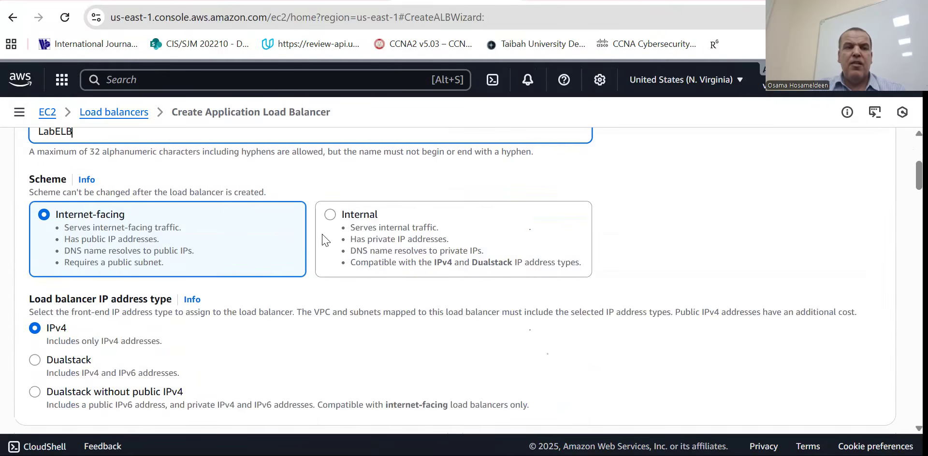
scroll(74, 223, "down", 5)
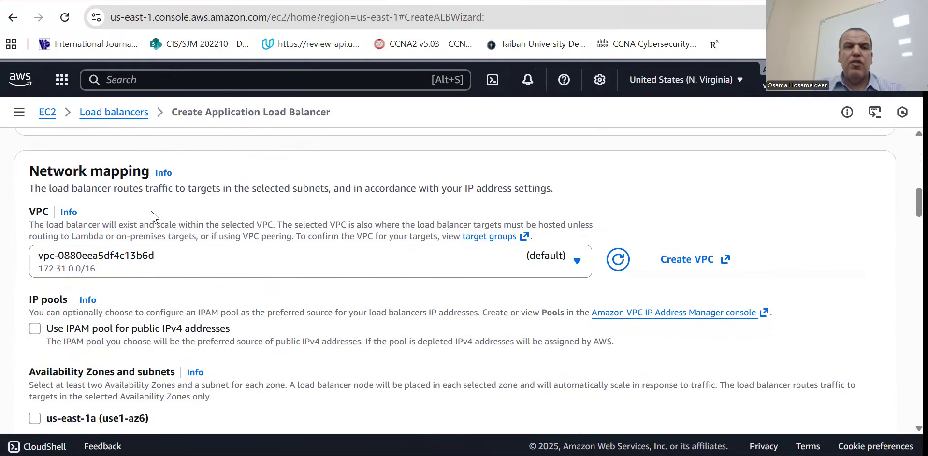
left_click(166, 266)
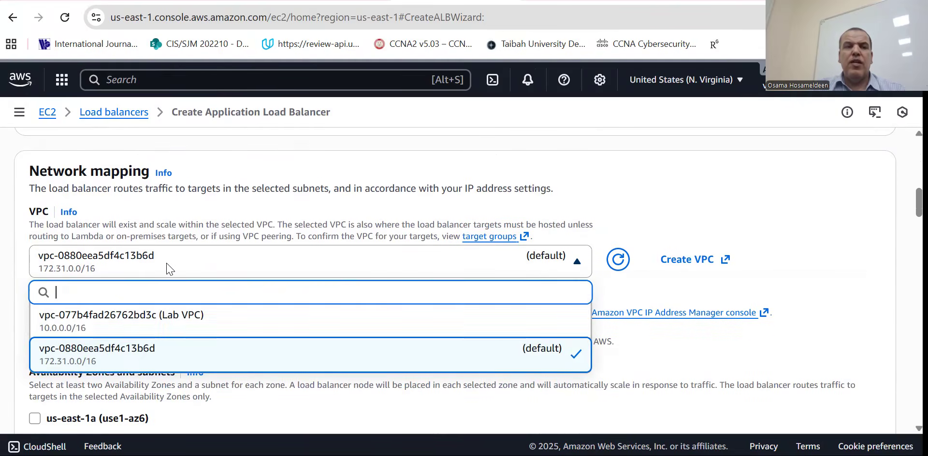
left_click(169, 326)
Enable zones us-east-1a with Public Subnet 1 and us-east-1b with Public Subnet 2 for the load balancer.
scroll(327, 248, "down", 4)
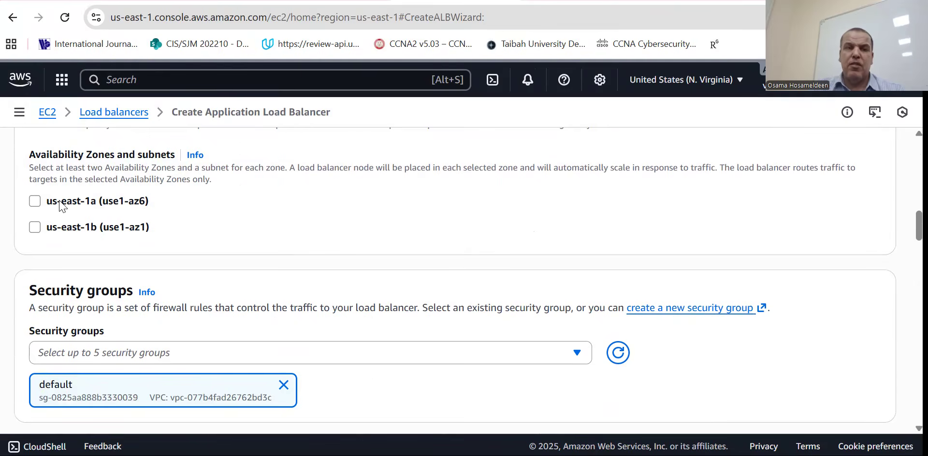
left_click(39, 203)
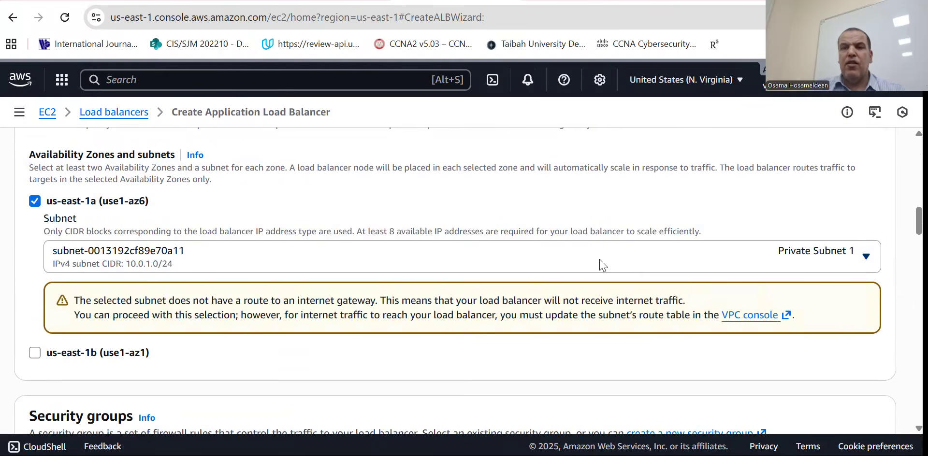
left_click(618, 256)
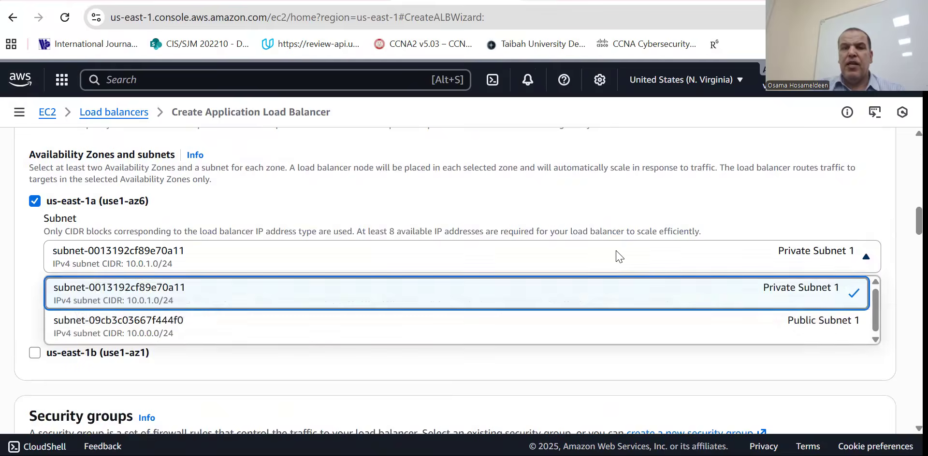
left_click(176, 332)
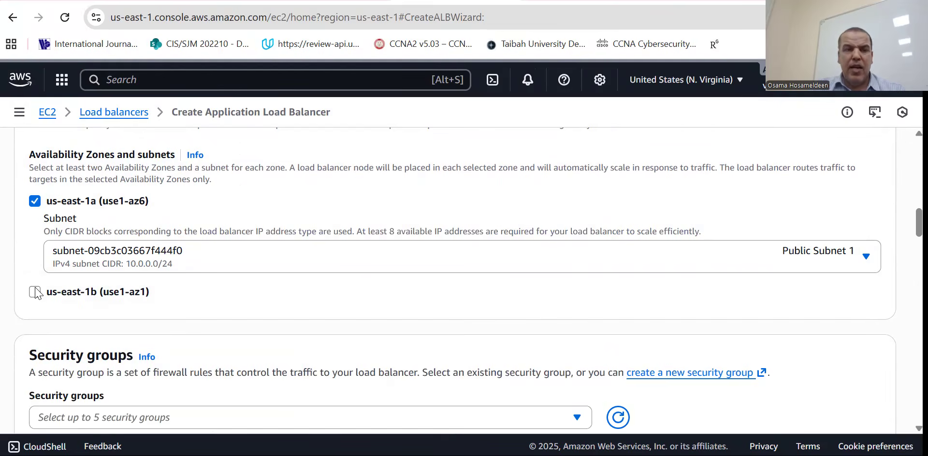
left_click(35, 292)
left_click(390, 341)
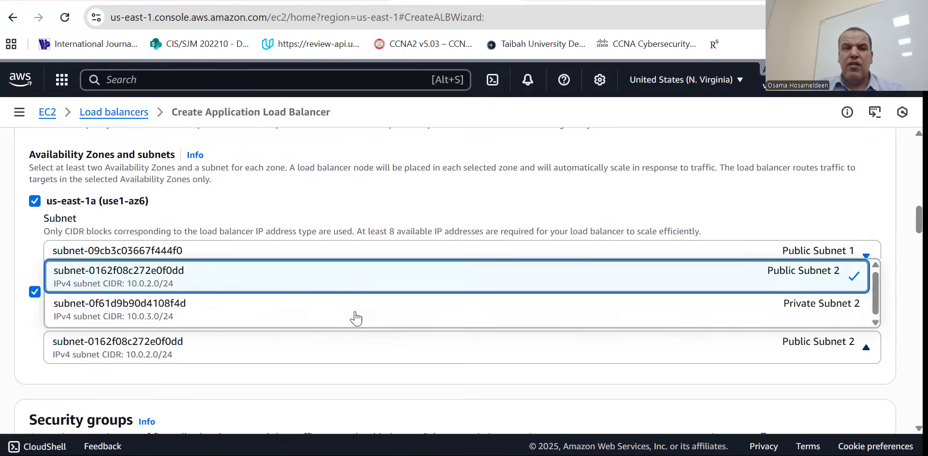
left_click(281, 283)
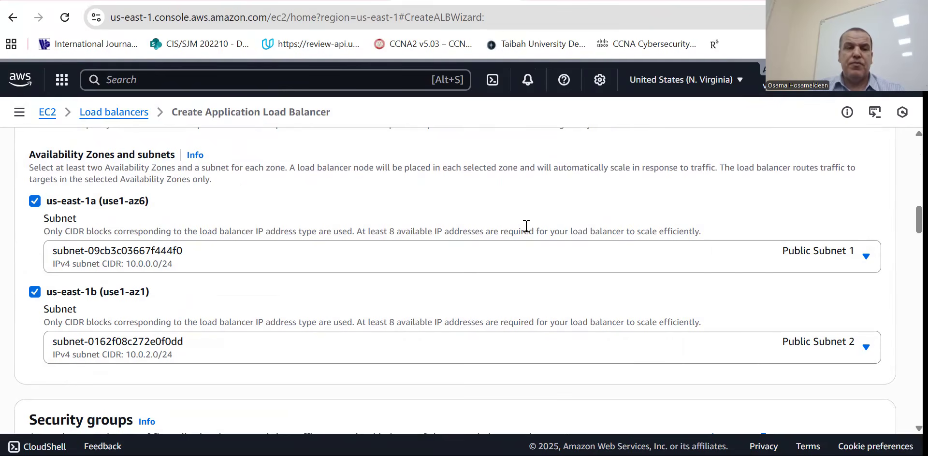
scroll(526, 225, "down", 3)
scroll(529, 233, "up", 2)
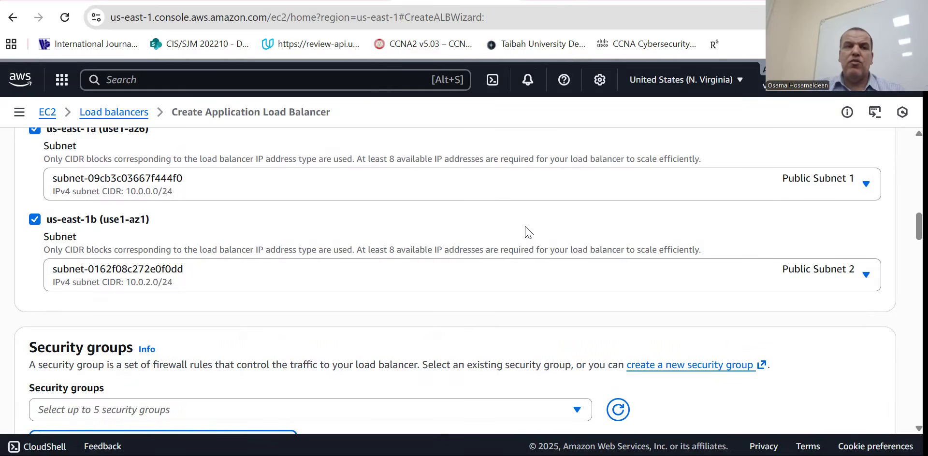
scroll(706, 254, "up", 2)
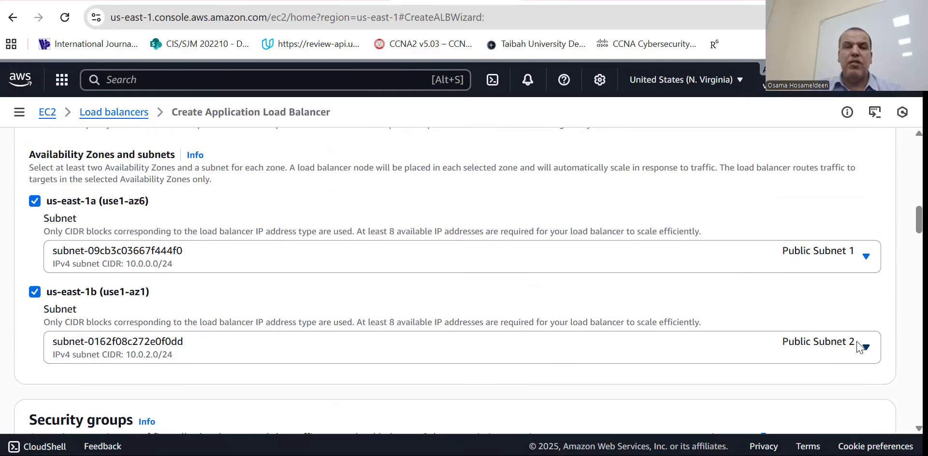
Replace the default security group of the load balancer with Web Security Group.
scroll(384, 229, "down", 6)
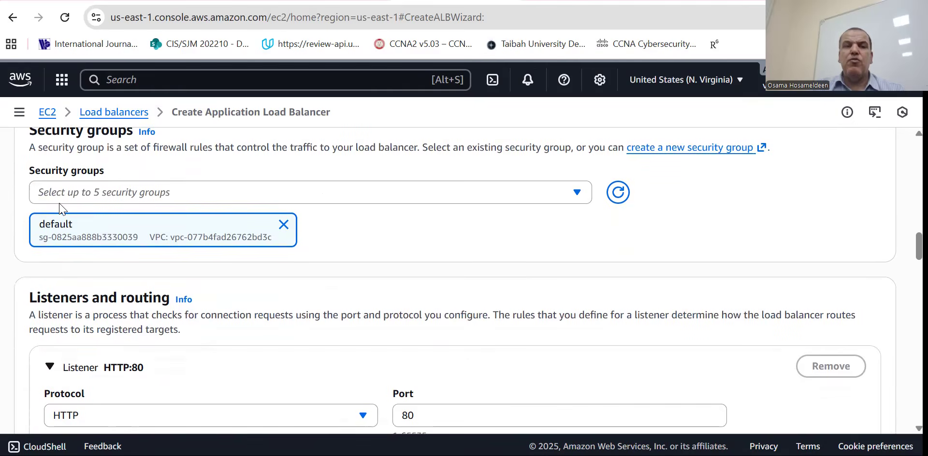
left_click(284, 225)
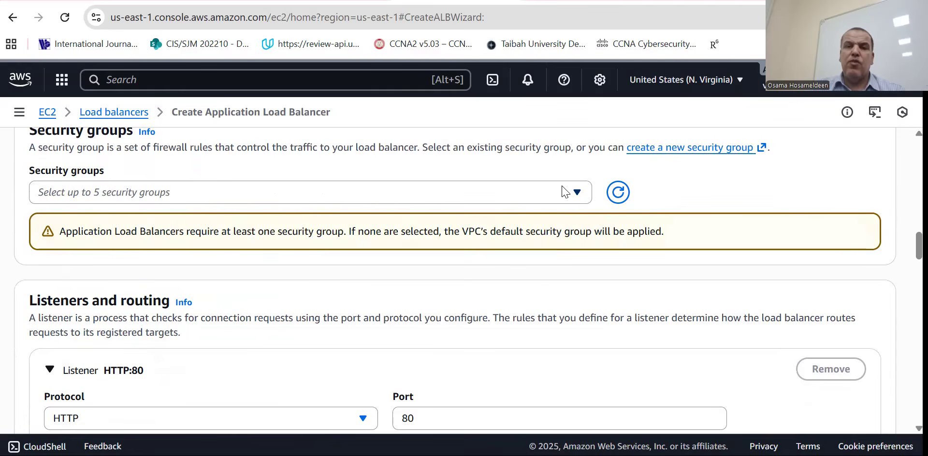
left_click(573, 189)
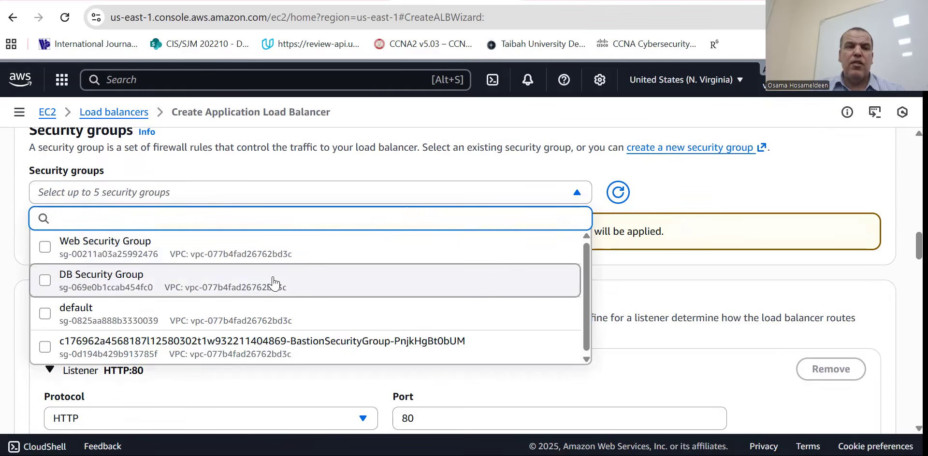
left_click(46, 247)
left_click(657, 290)
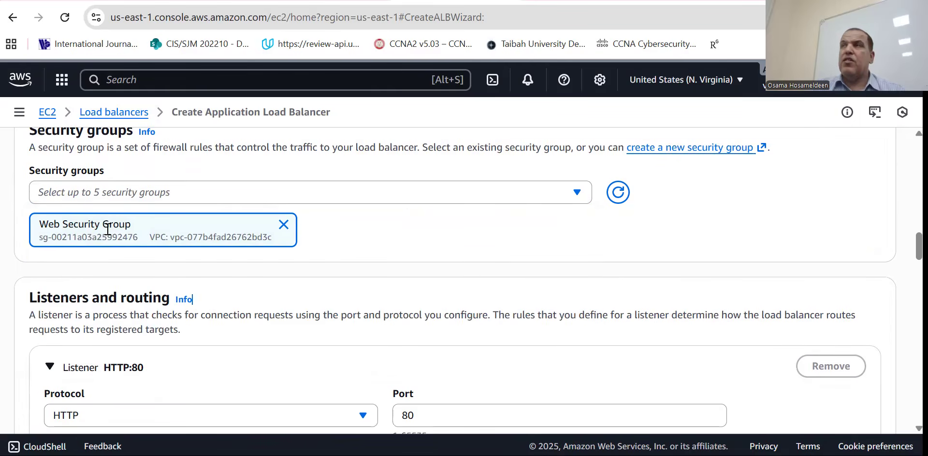
Set the HTTP:80 listener's default action to forward to the LabGroup target group.
scroll(343, 239, "down", 1)
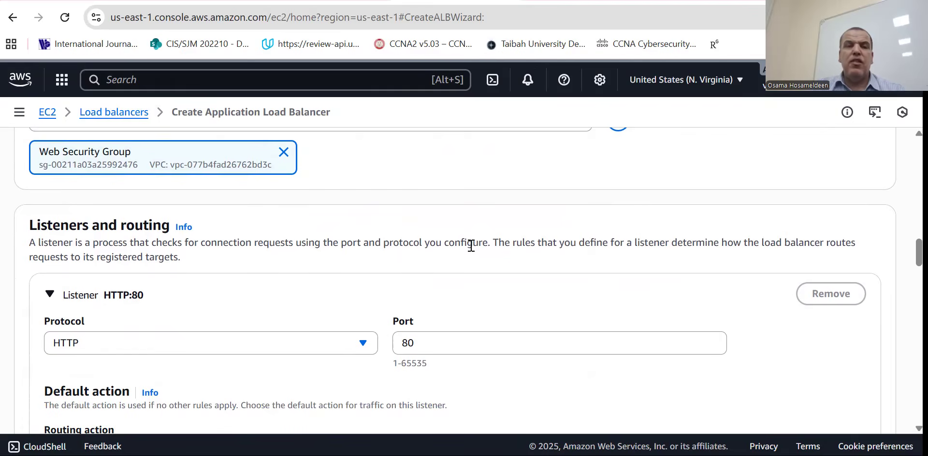
scroll(471, 245, "down", 3)
scroll(472, 249, "down", 1)
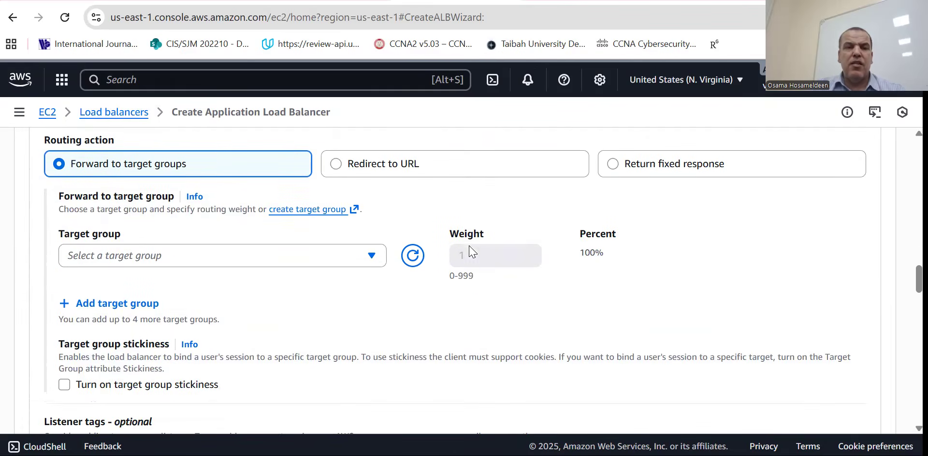
left_click(230, 260)
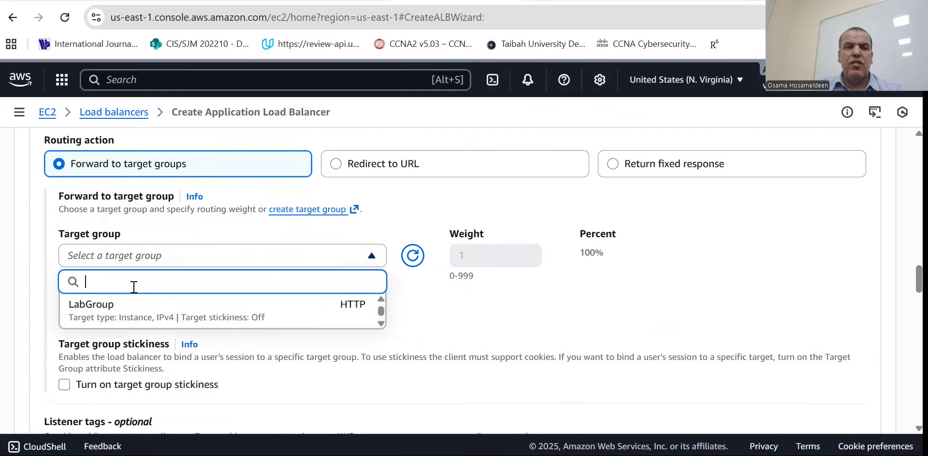
left_click(110, 313)
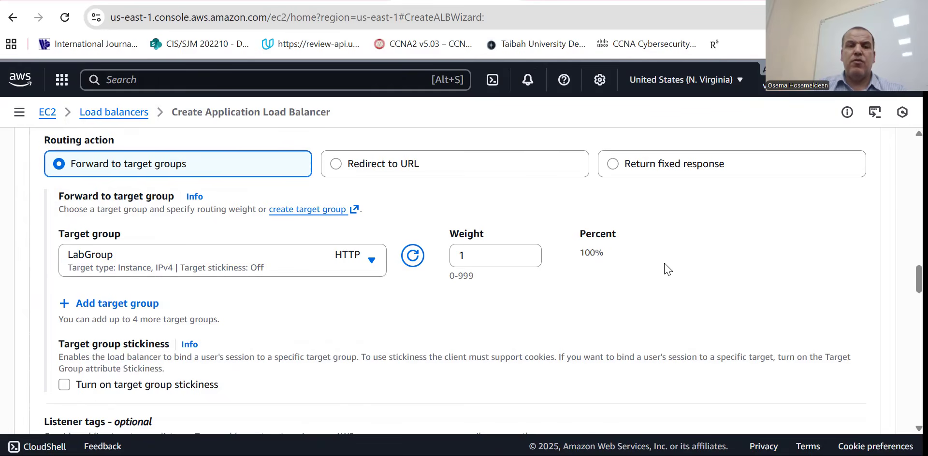
Look through the optional load balancer settings and check the configuration against steps 16 to 20 of the lab instructions.
scroll(667, 268, "down", 10)
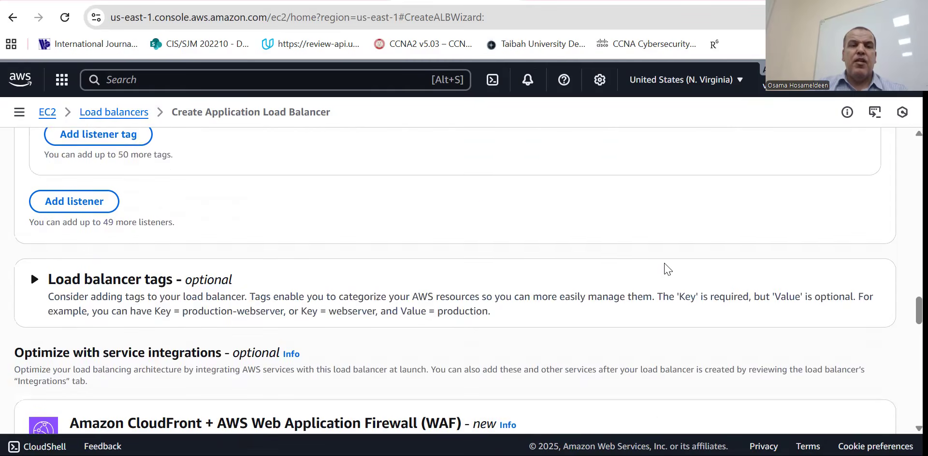
scroll(666, 269, "down", 3)
scroll(666, 268, "down", 7)
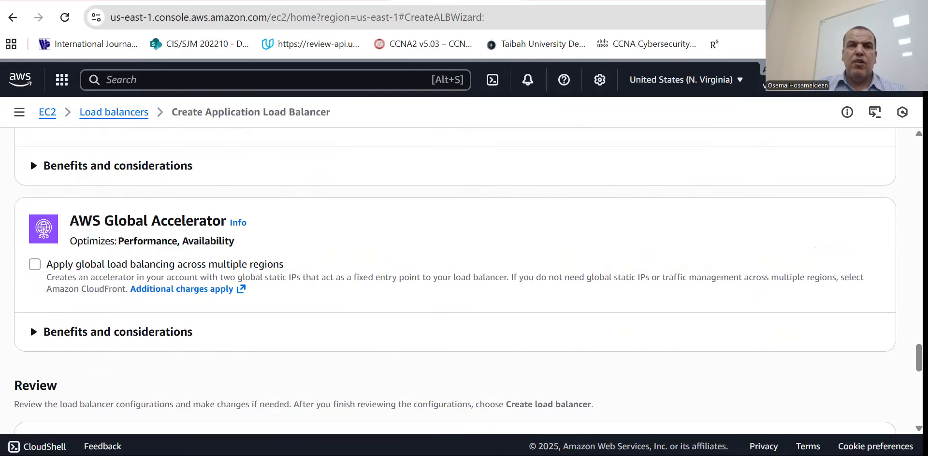
left_click(329, 0)
scroll(532, 205, "down", 1)
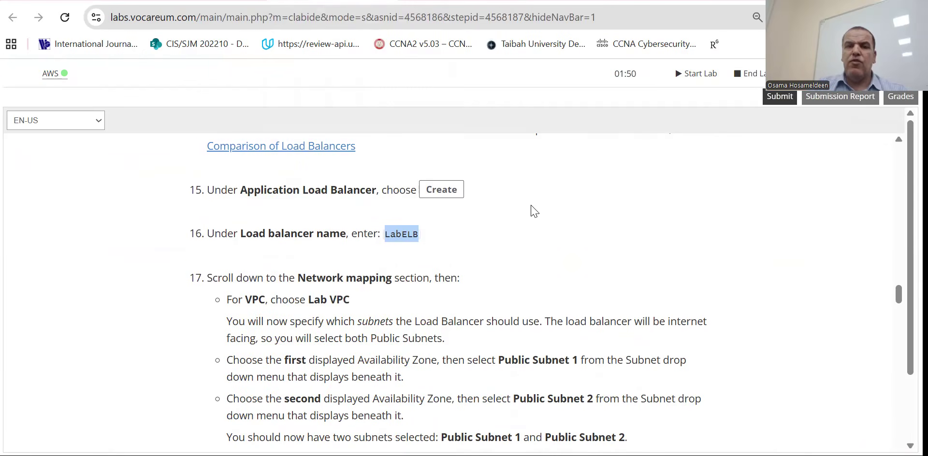
scroll(532, 212, "down", 2)
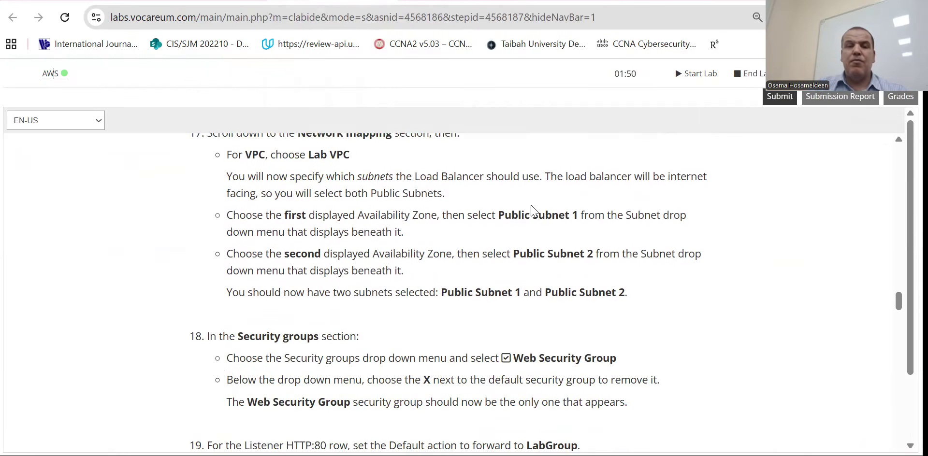
scroll(532, 211, "down", 1)
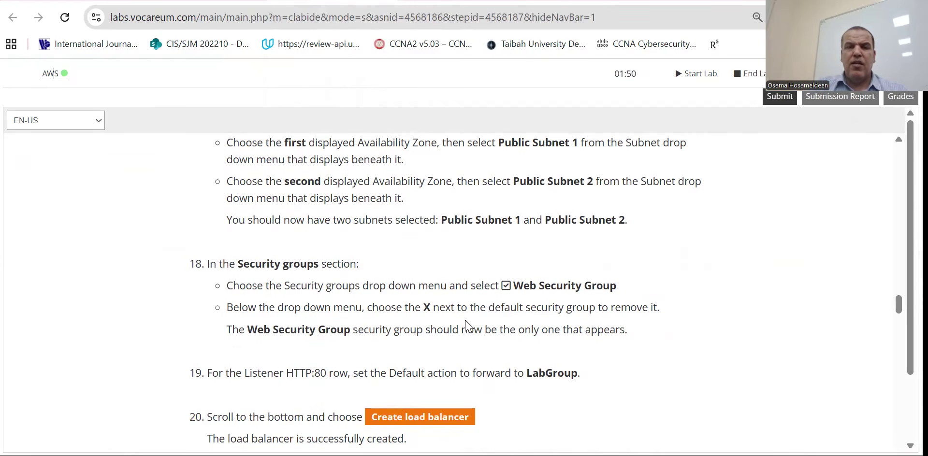
scroll(442, 321, "down", 3)
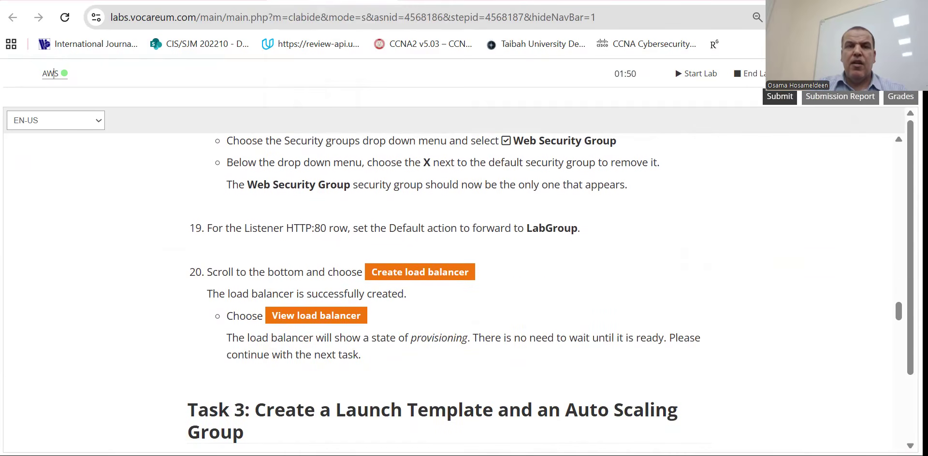
Return to the AWS console, create the load balancer with the configured settings and look over the details of LabELB.
left_click(410, 1)
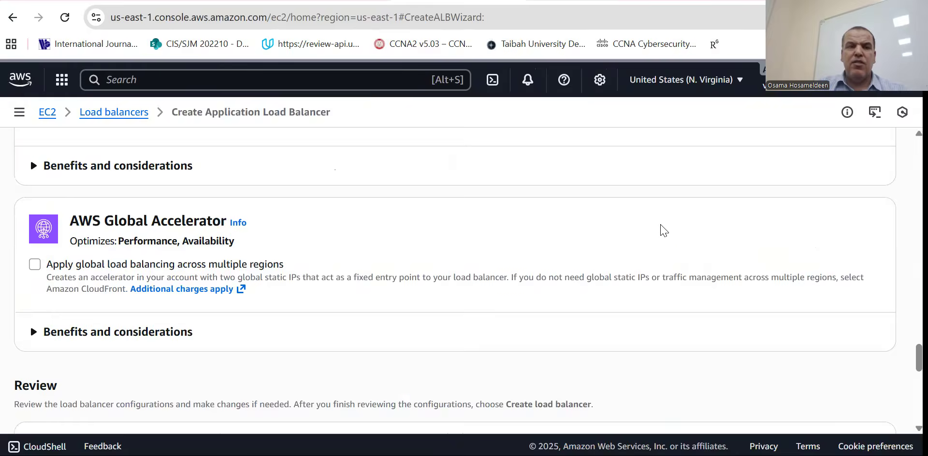
scroll(661, 232, "down", 8)
scroll(735, 305, "down", 1)
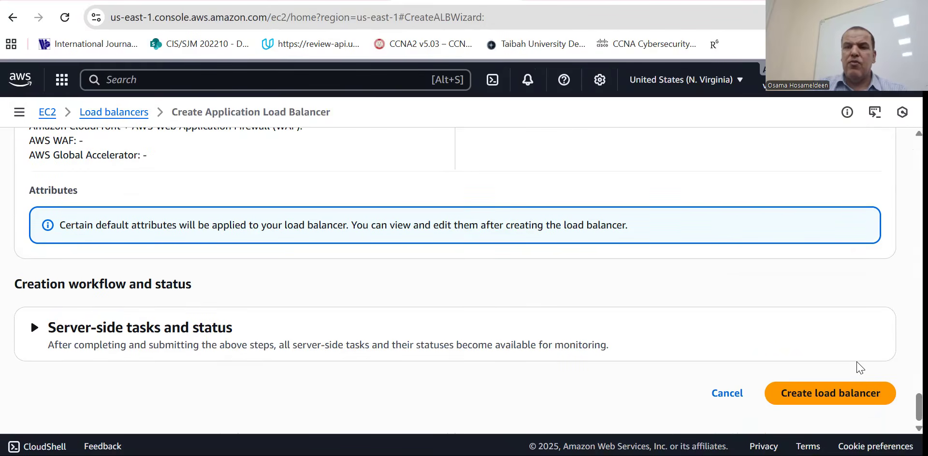
left_click(828, 391)
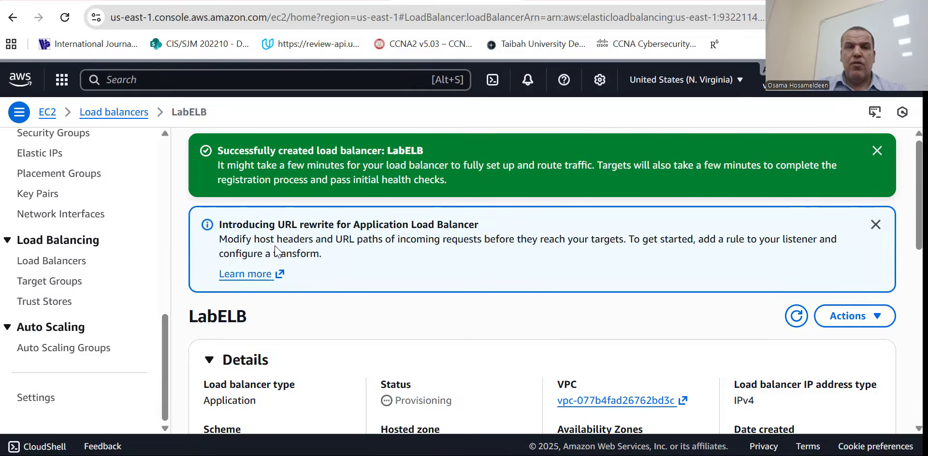
scroll(491, 275, "down", 3)
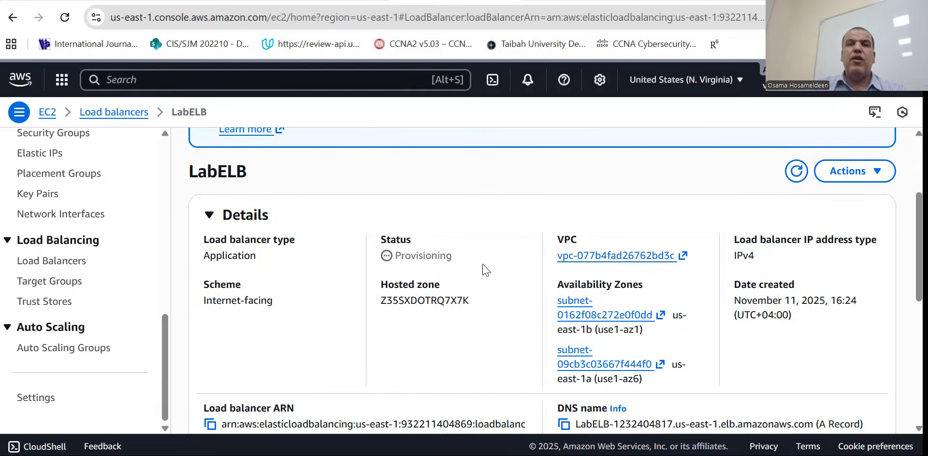
scroll(486, 270, "up", 3)
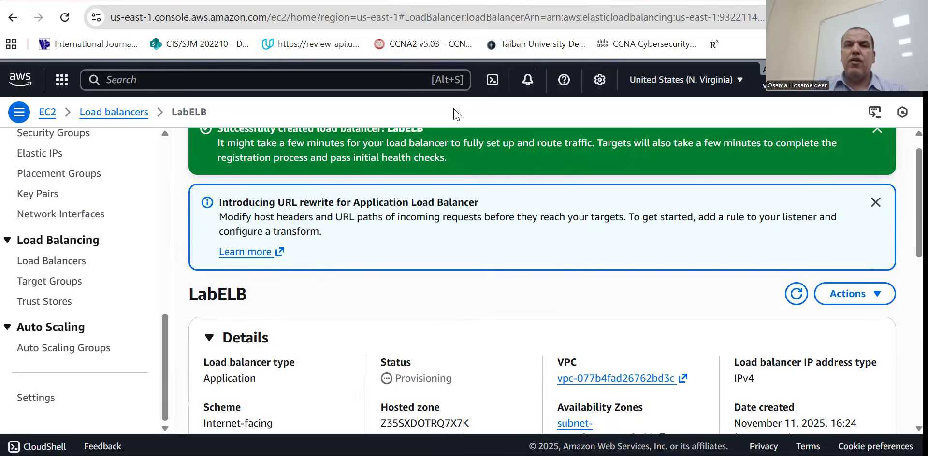
scroll(456, 115, "up", 1)
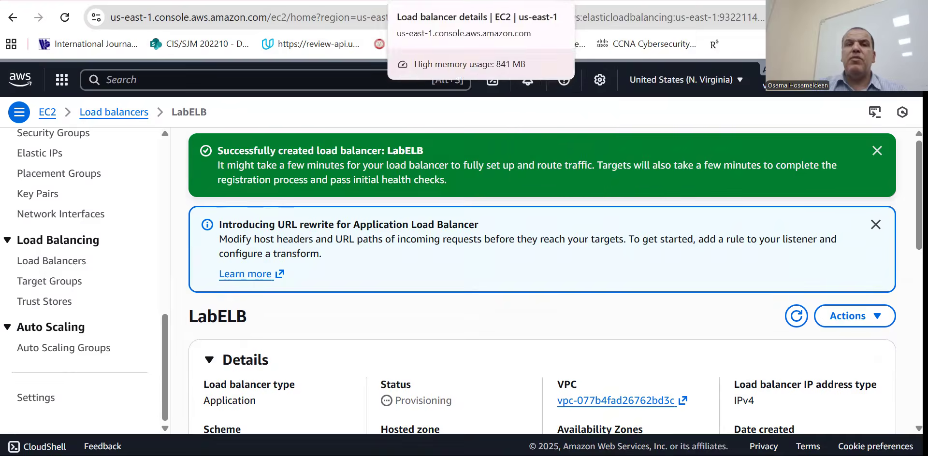
Go back to the lab instructions and read the Task 3 introduction and first steps on creating a launch template.
left_click(556, 2)
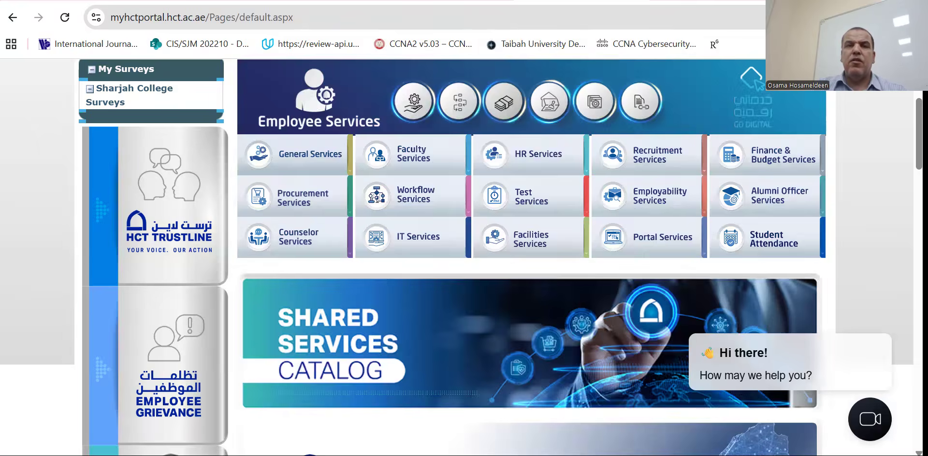
key("ctrl+shift+Tab")
key("ctrl+shift+Tab")
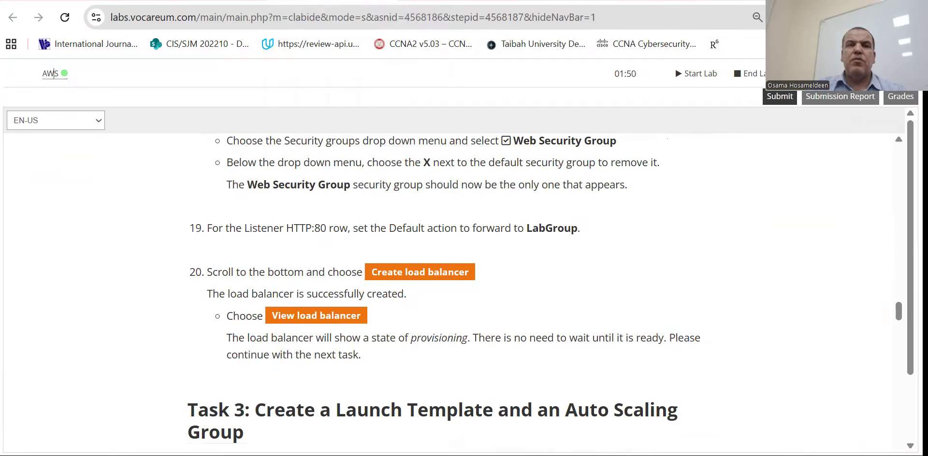
scroll(543, 264, "down", 2)
left_click_drag(187, 264, 265, 288)
left_click(402, 270)
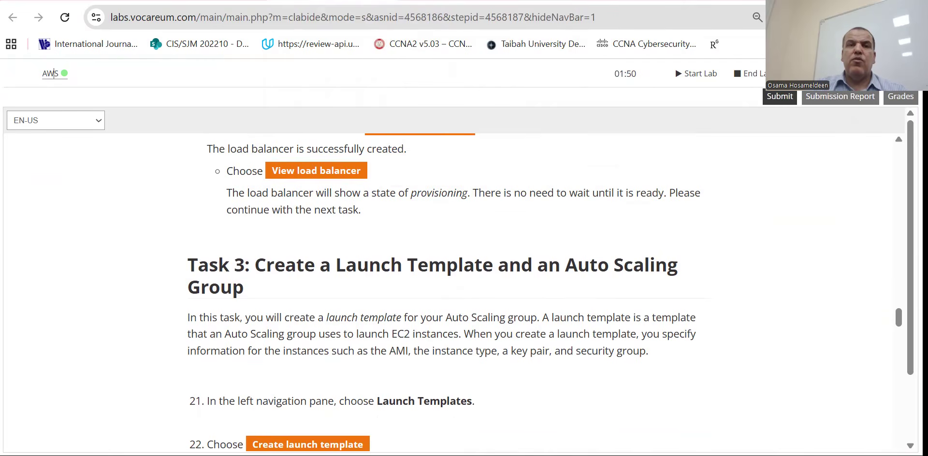
scroll(317, 344, "down", 3)
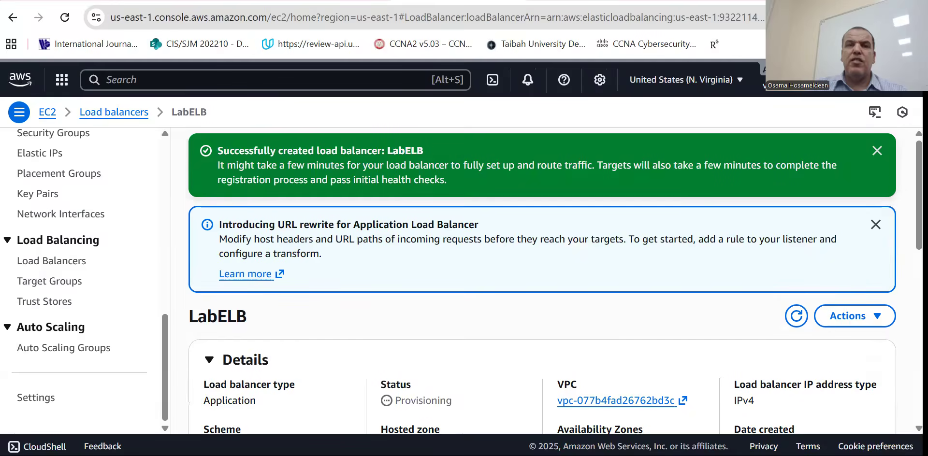
Return to the AWS console and start creating a new EC2 launch template.
left_click(454, 1)
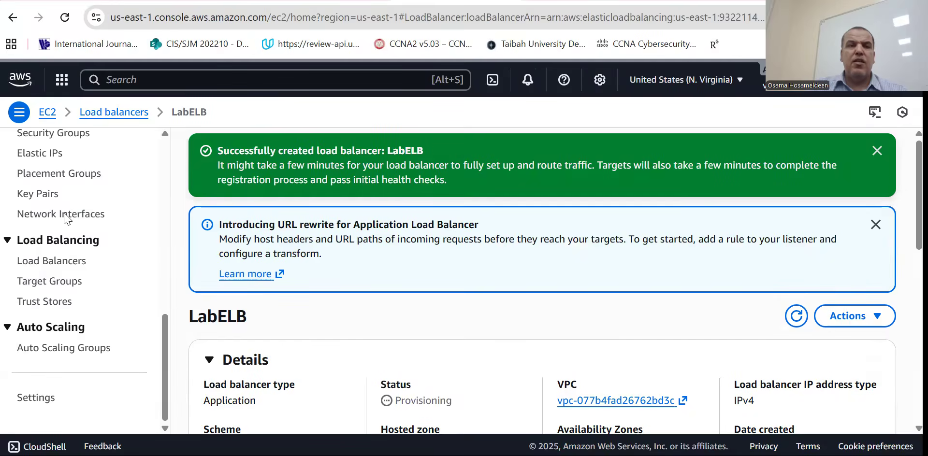
scroll(51, 223, "up", 9)
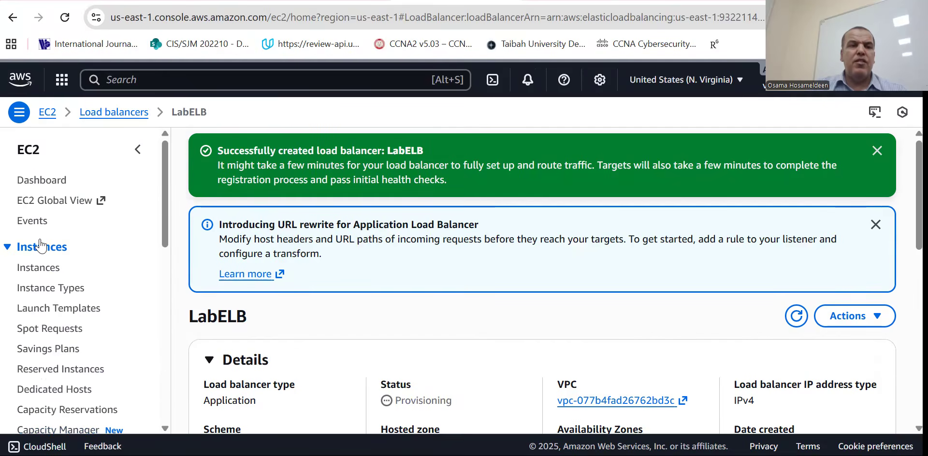
scroll(46, 244, "down", 3)
scroll(61, 178, "up", 2)
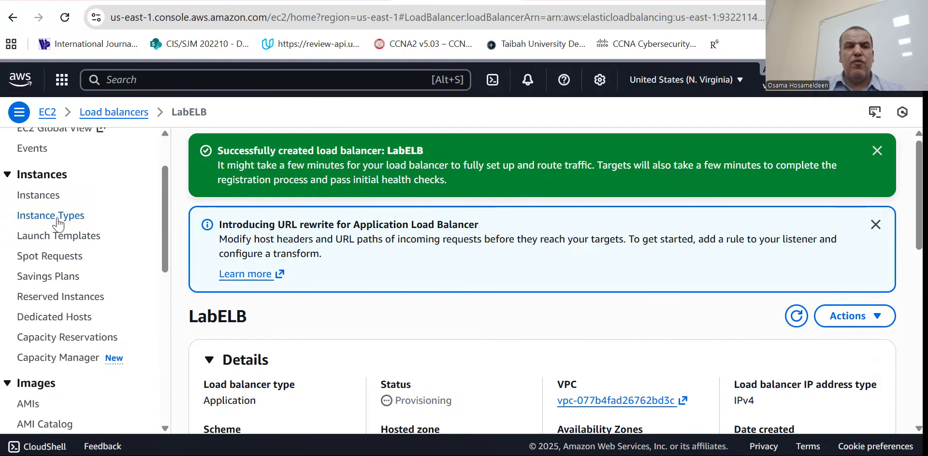
left_click(63, 236)
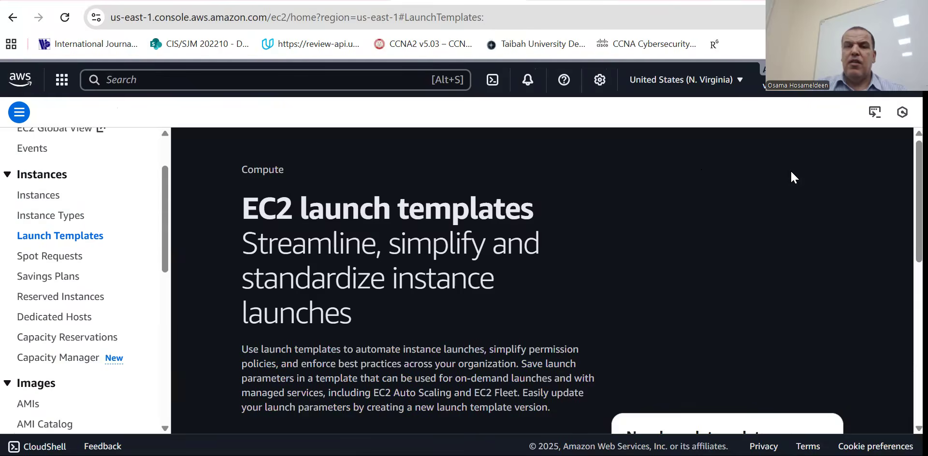
scroll(800, 313, "down", 5)
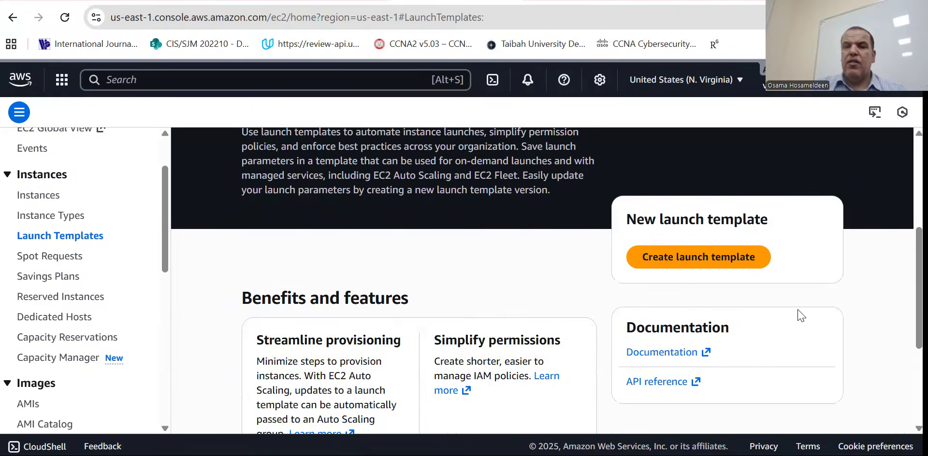
left_click(694, 266)
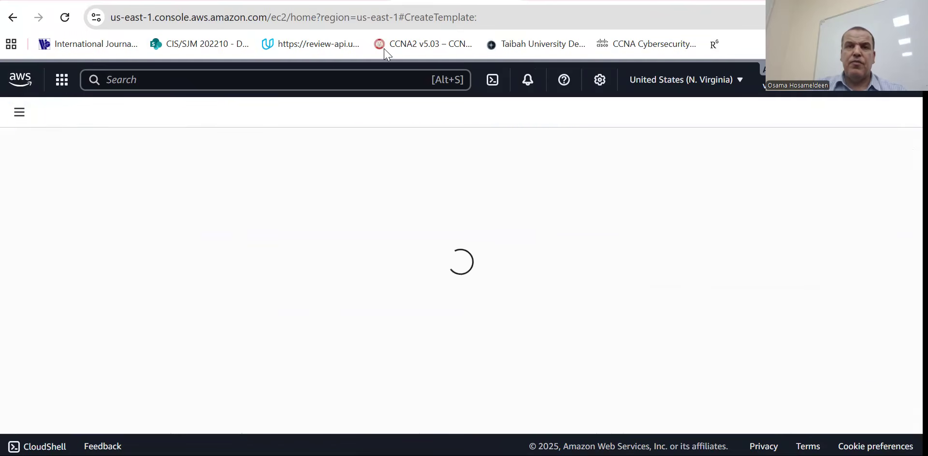
Copy the template name from step 23 of the lab instructions and name the launch template LabConfig.
left_click(270, 1)
scroll(369, 245, "down", 2)
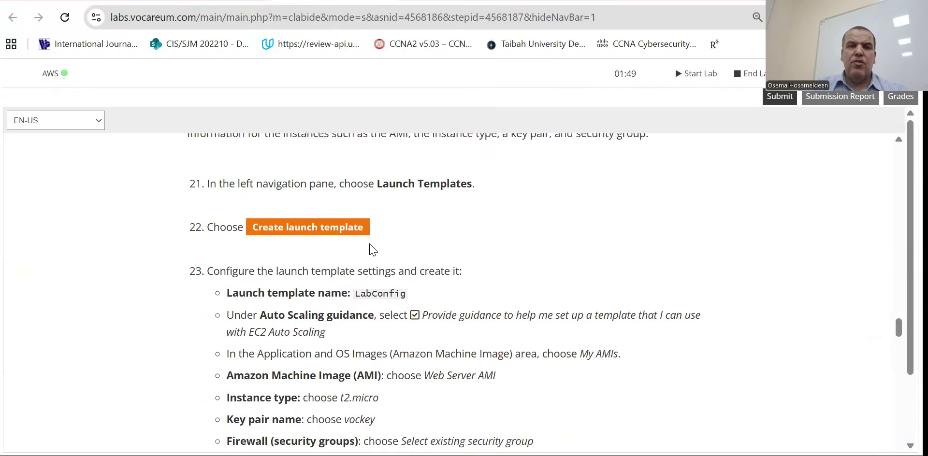
left_click_drag(355, 221, 439, 222)
key("ctrl+c")
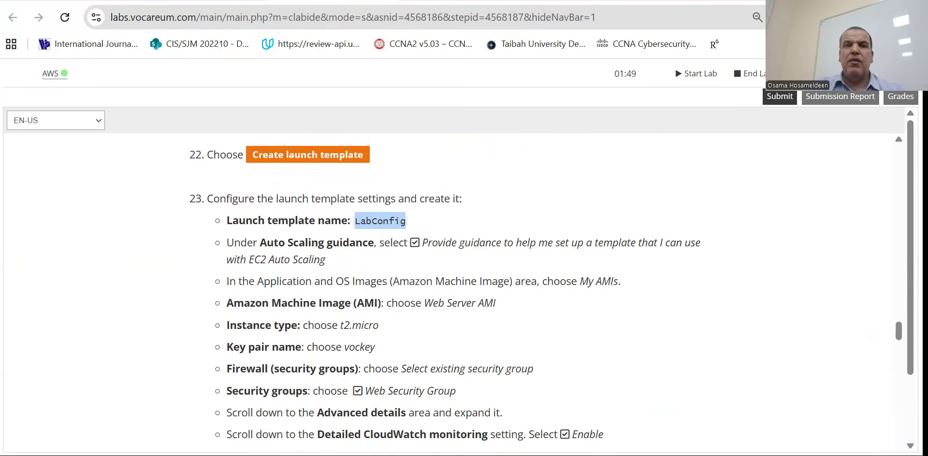
left_click(425, 1)
left_click(161, 266)
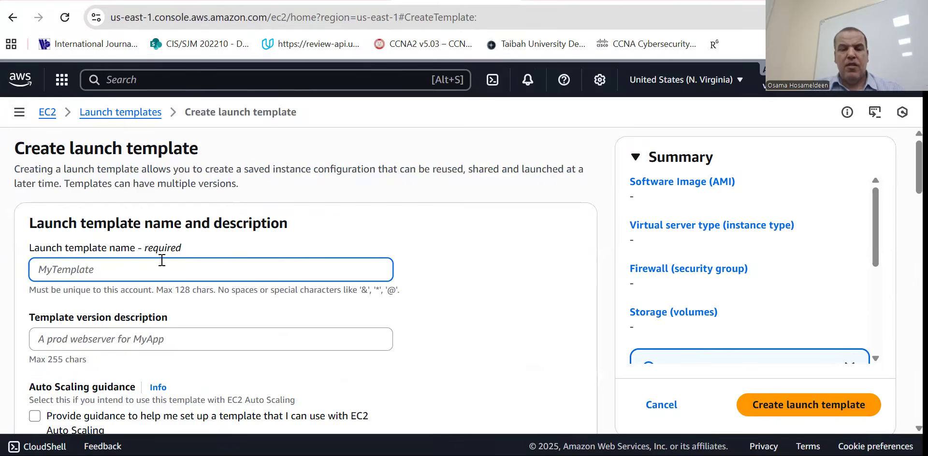
key("ctrl+v")
Use WebServerAMI from the account's own AMIs as the launch template's machine image and check the selection.
scroll(273, 265, "down", 3)
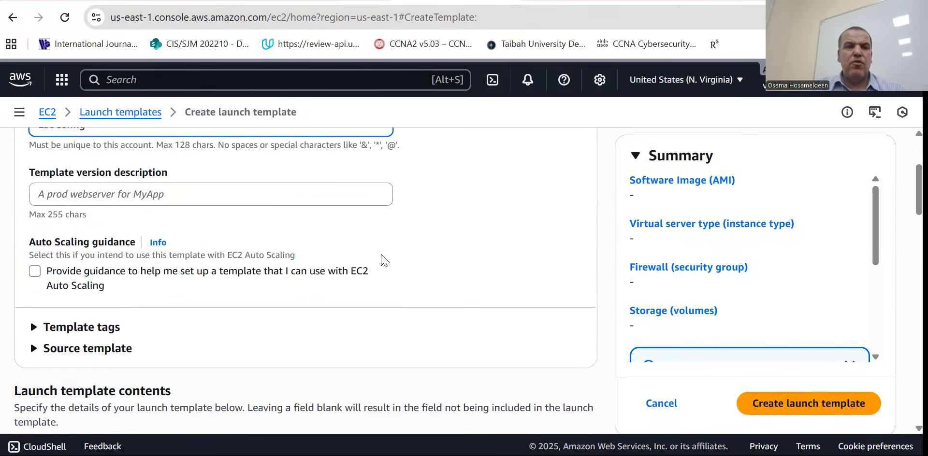
scroll(382, 261, "down", 5)
scroll(381, 246, "up", 2)
scroll(382, 243, "up", 3)
scroll(380, 242, "down", 7)
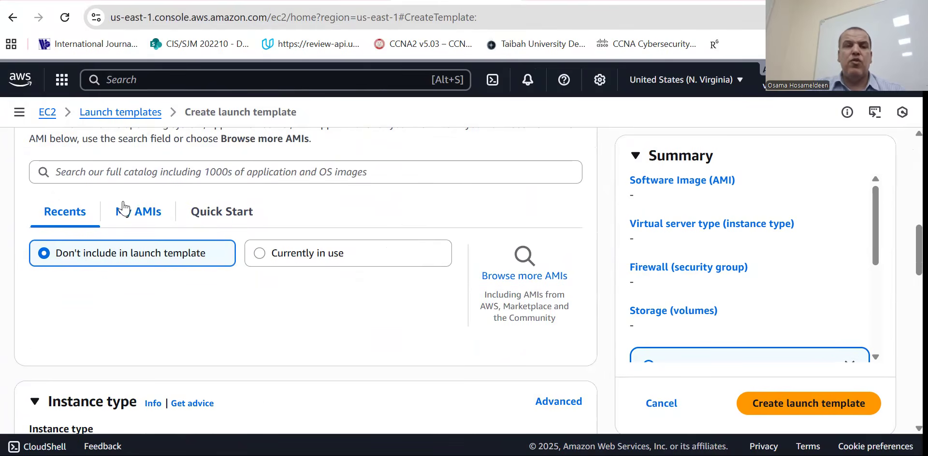
left_click(143, 215)
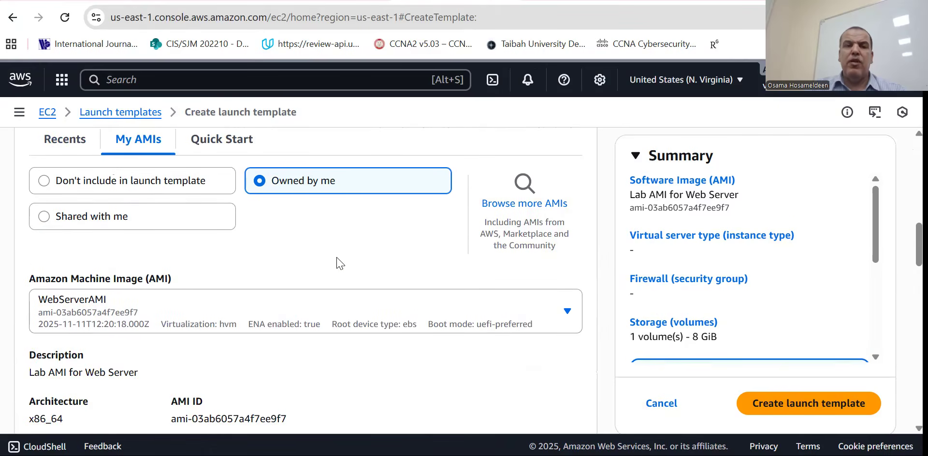
scroll(332, 261, "down", 1)
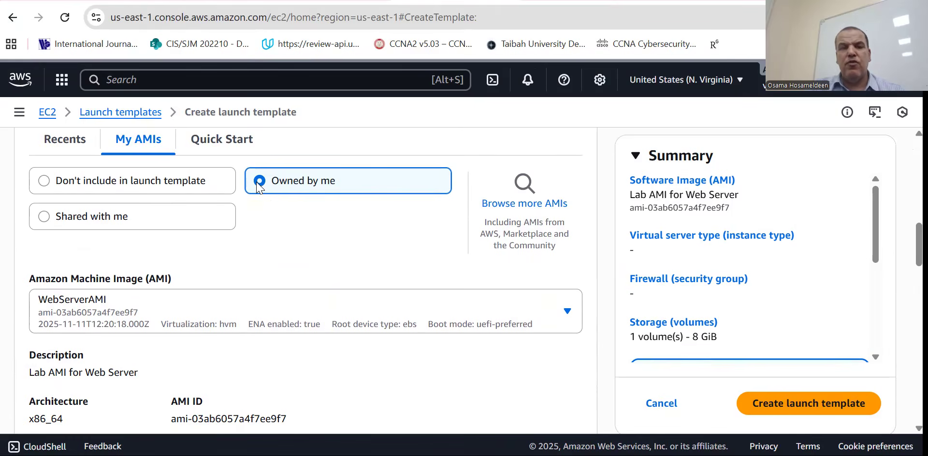
scroll(154, 203, "down", 1)
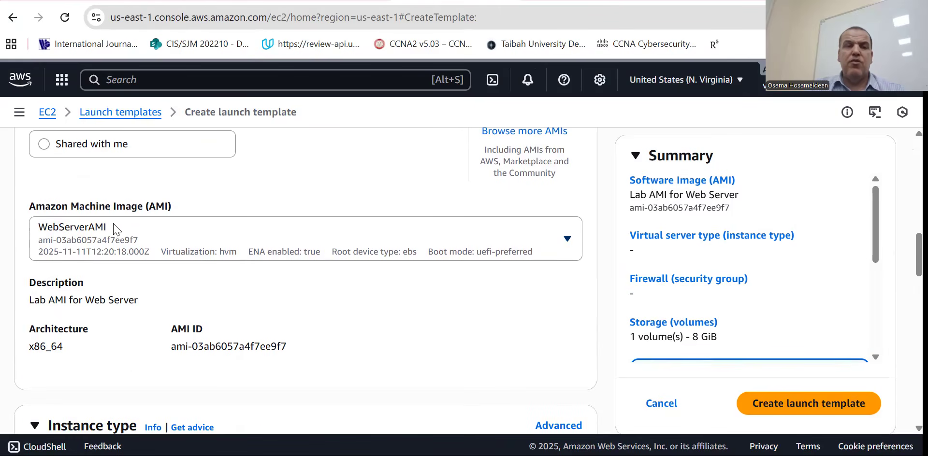
scroll(237, 263, "up", 2)
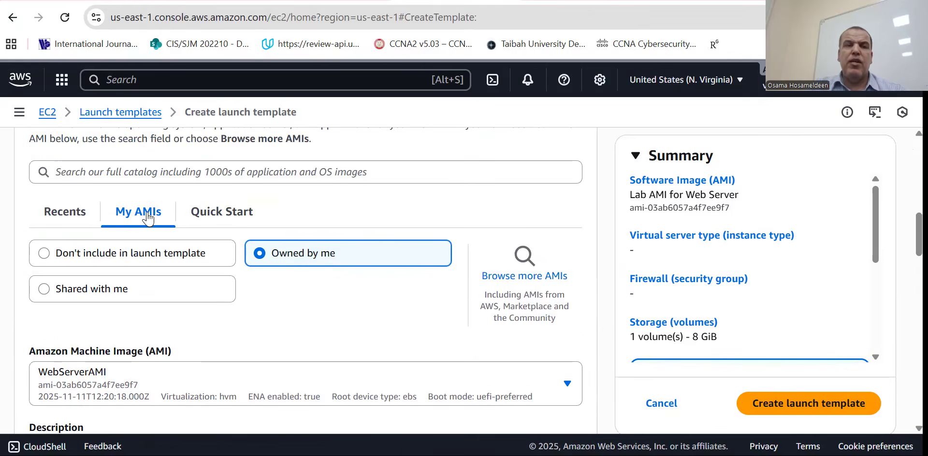
scroll(276, 268, "down", 2)
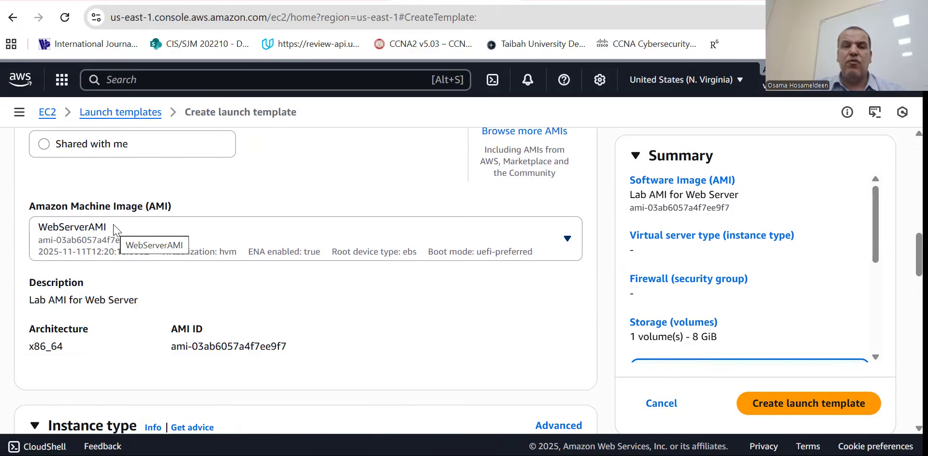
scroll(411, 270, "down", 1)
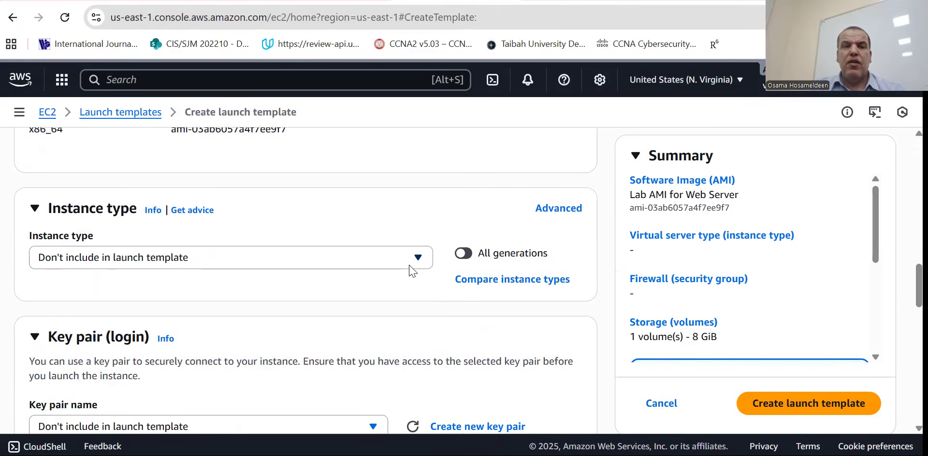
scroll(408, 271, "up", 8)
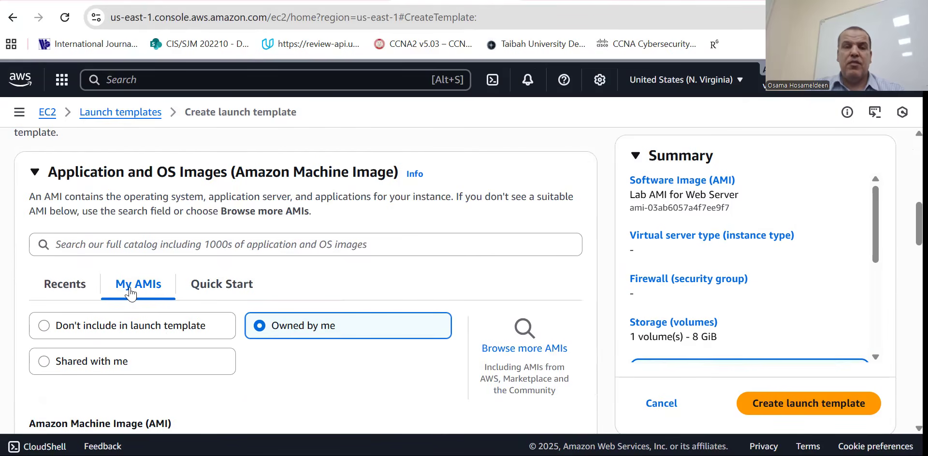
scroll(130, 293, "down", 8)
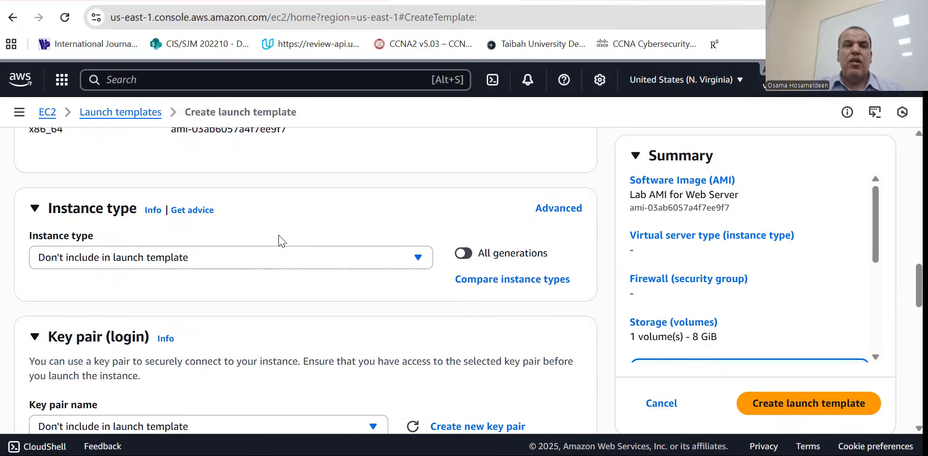
Set the launch template's instance type to t2.micro and its key pair to vockey.
scroll(279, 238, "down", 1)
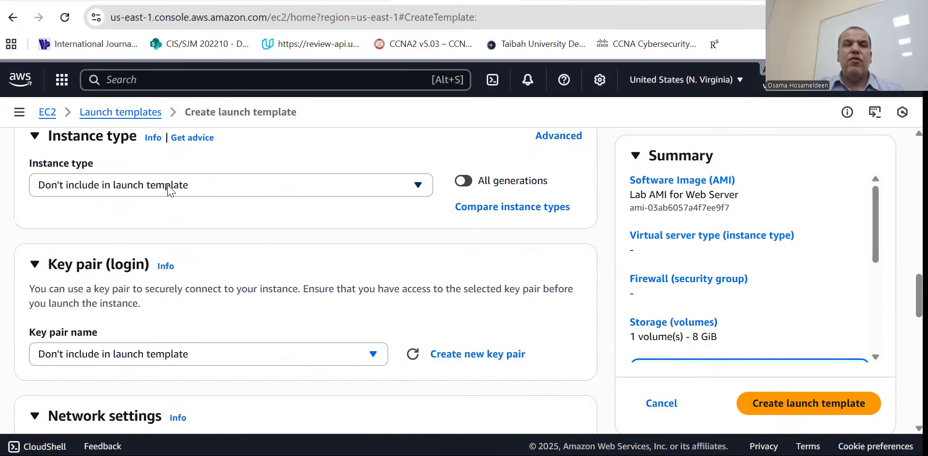
left_click(206, 184)
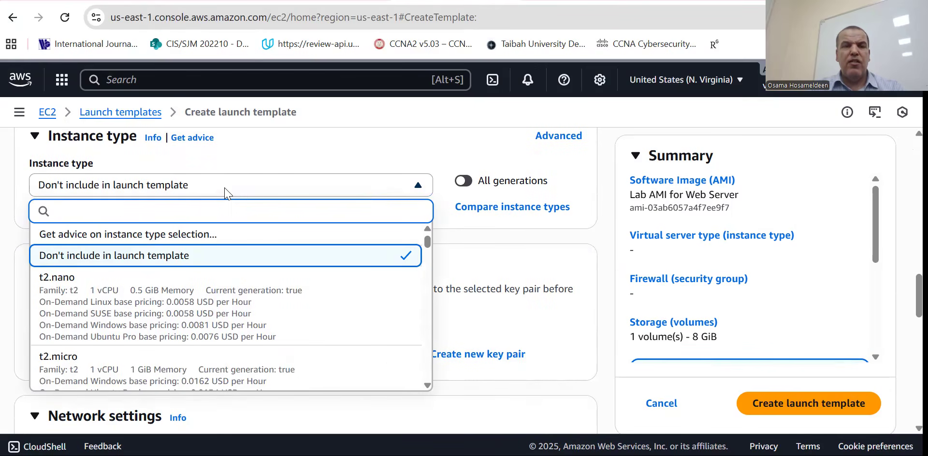
type("t2.mic")
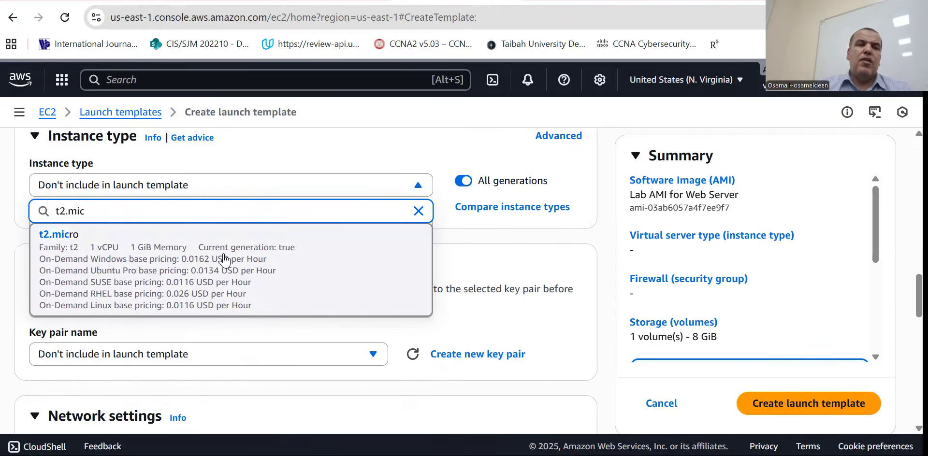
left_click(281, 233)
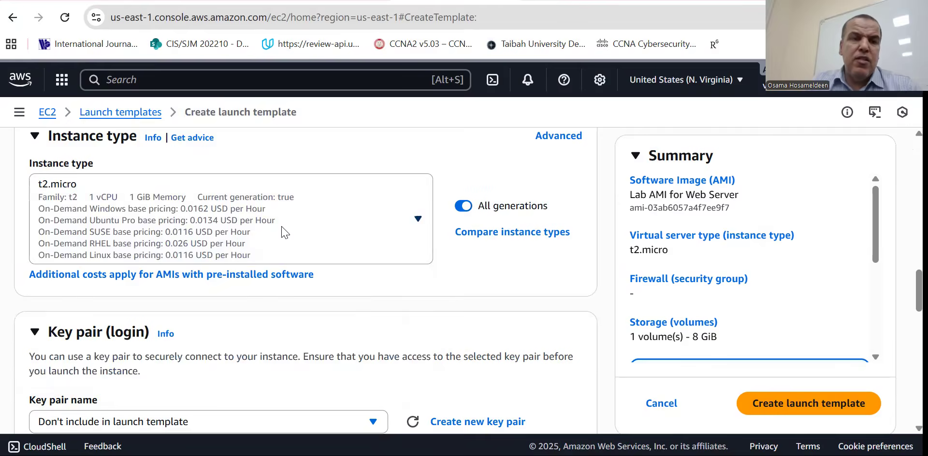
scroll(290, 256, "down", 5)
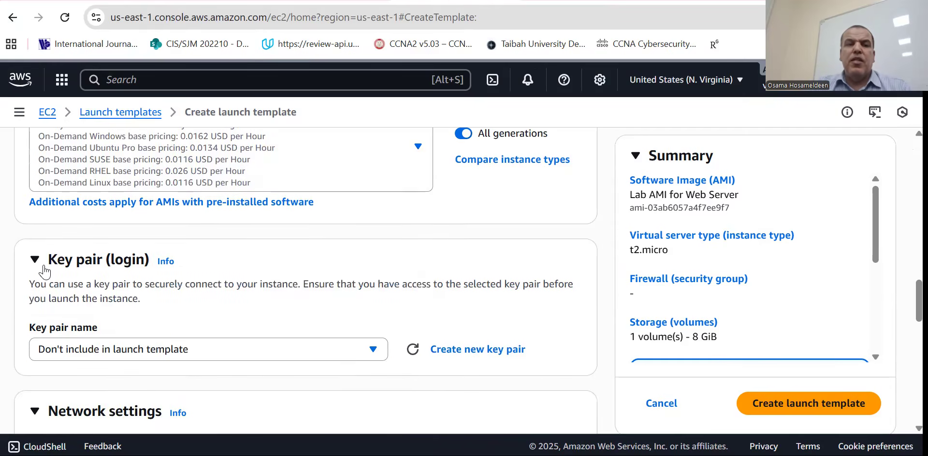
left_click(160, 204)
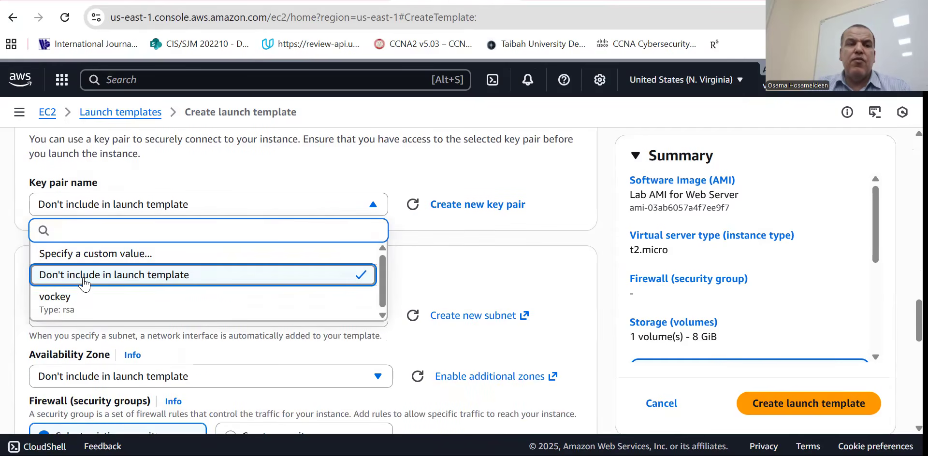
left_click(83, 298)
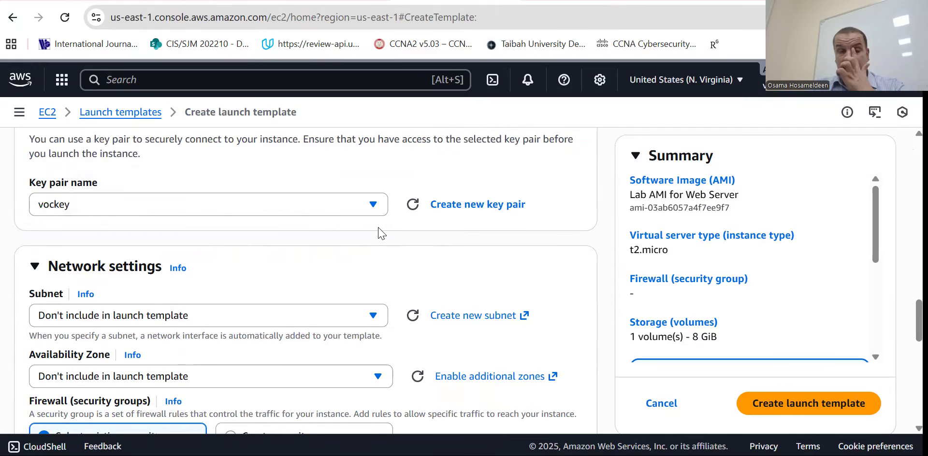
Review the network settings and assign the existing Web Security Group to the launch template.
scroll(469, 236, "down", 3)
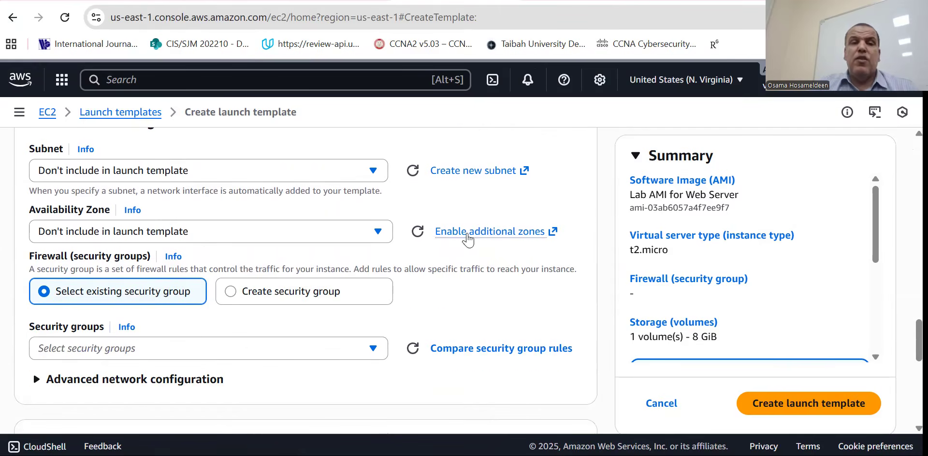
scroll(267, 310, "down", 2)
scroll(271, 299, "up", 3)
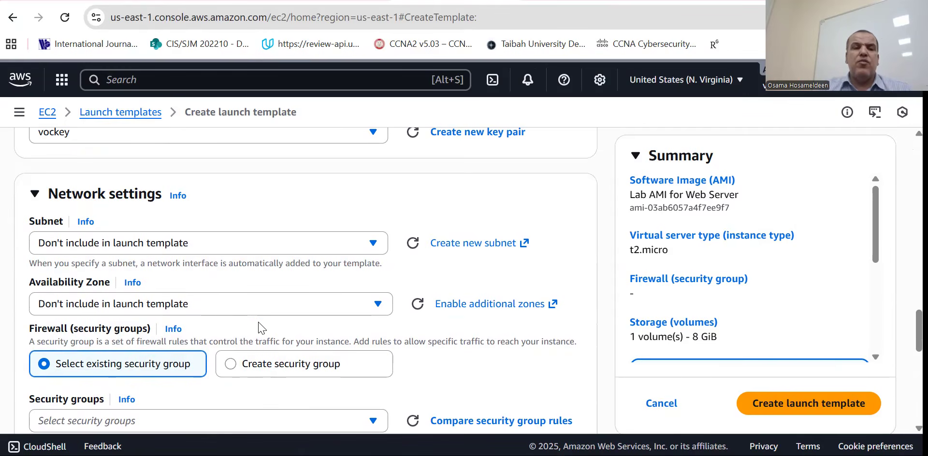
scroll(258, 321, "down", 1)
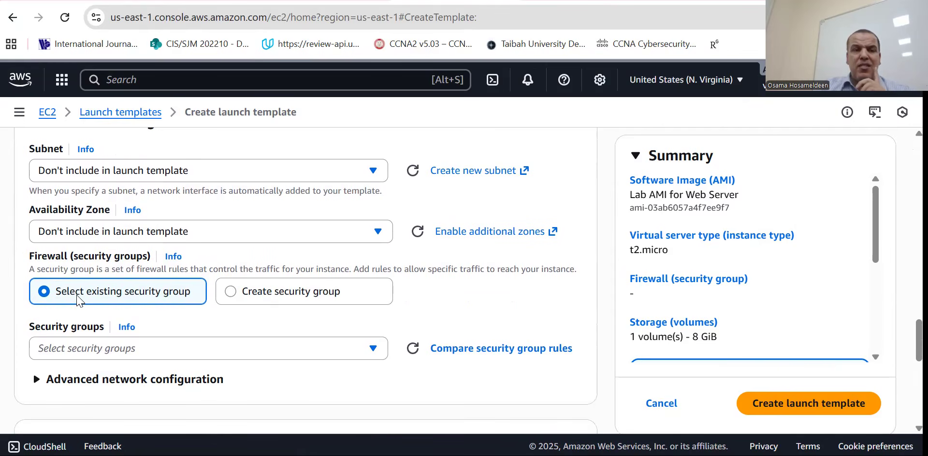
scroll(222, 353, "down", 3)
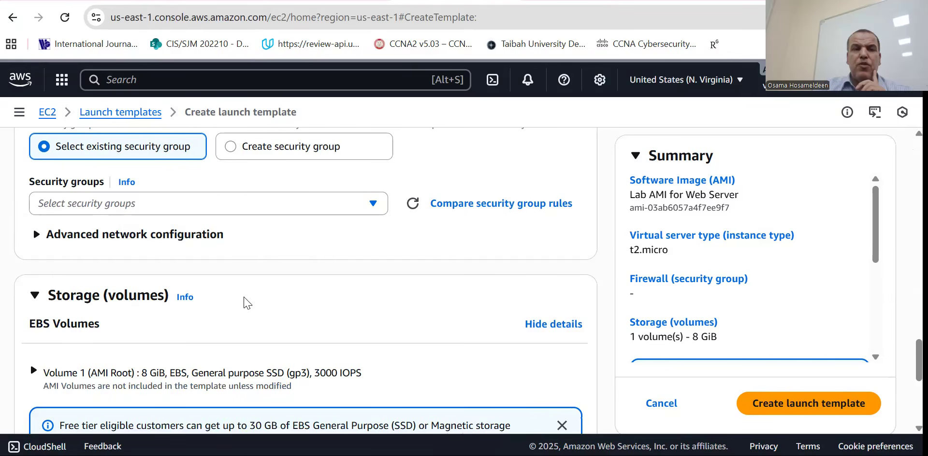
left_click(252, 213)
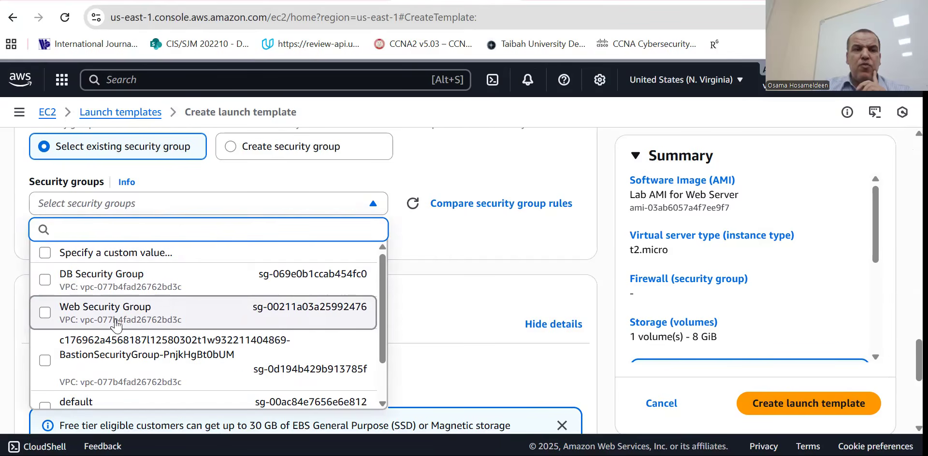
left_click(99, 313)
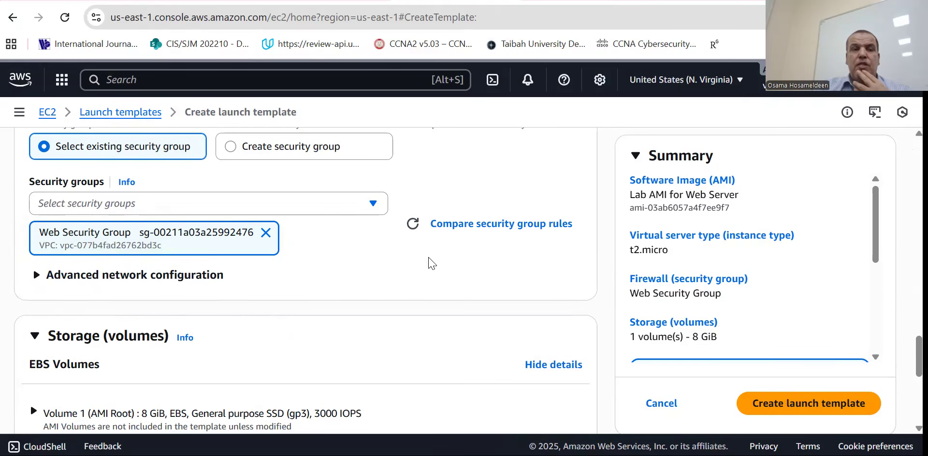
Enable detailed CloudWatch monitoring in the launch template's advanced details.
scroll(428, 264, "down", 7)
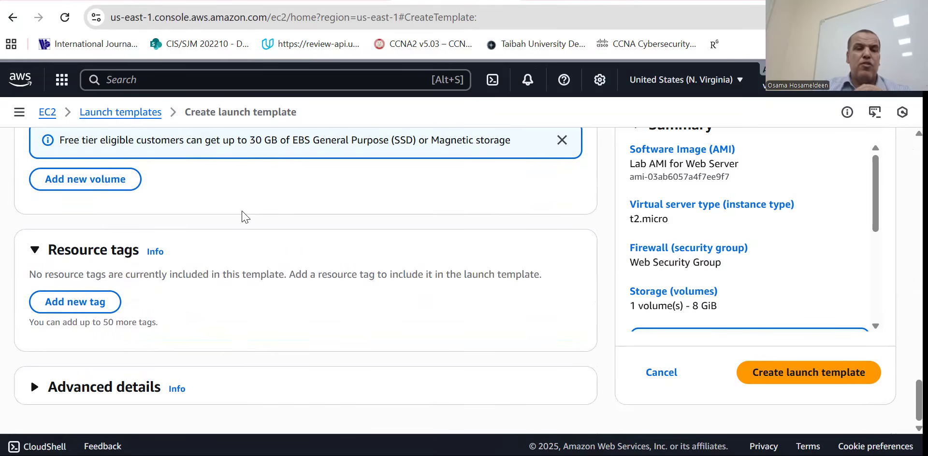
left_click(96, 394)
scroll(321, 320, "down", 15)
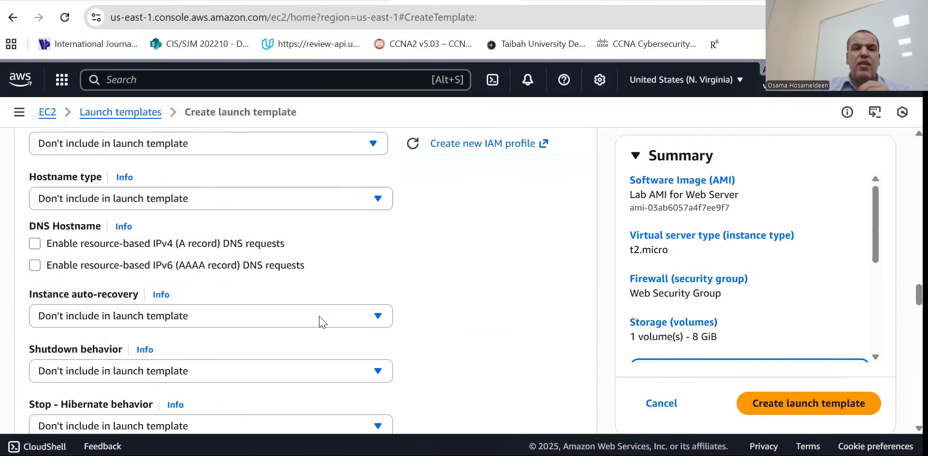
scroll(321, 318, "down", 2)
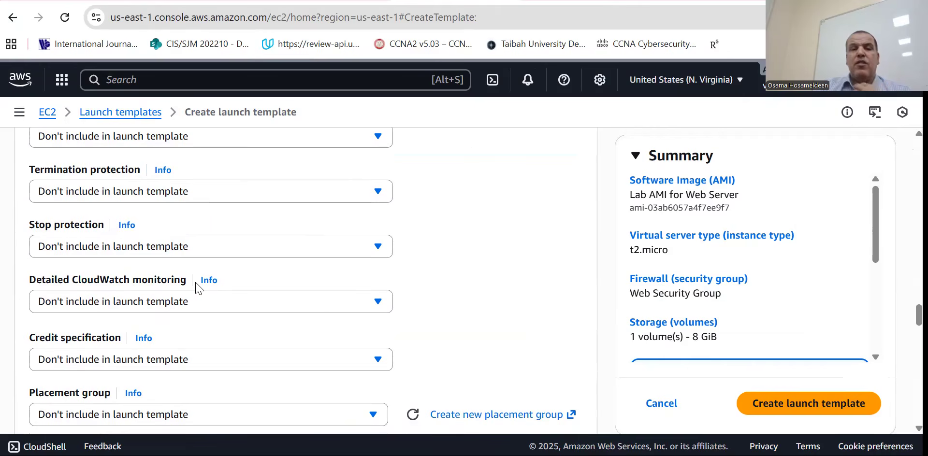
left_click(214, 304)
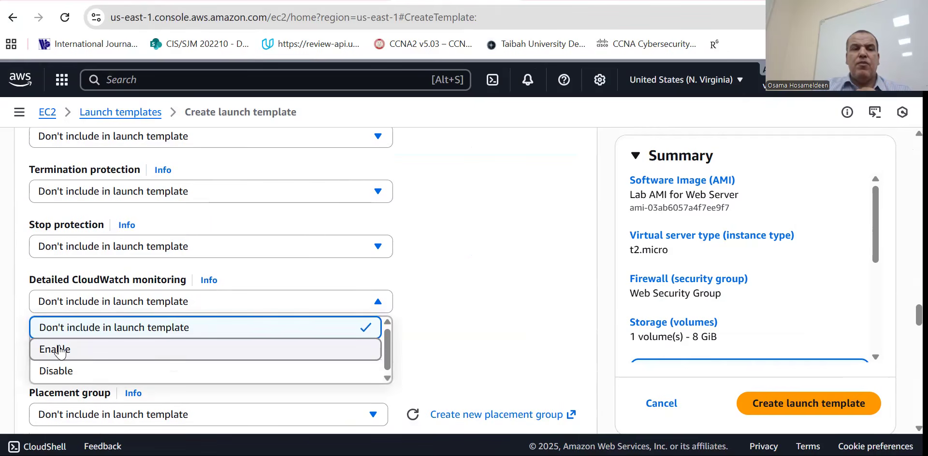
left_click(69, 348)
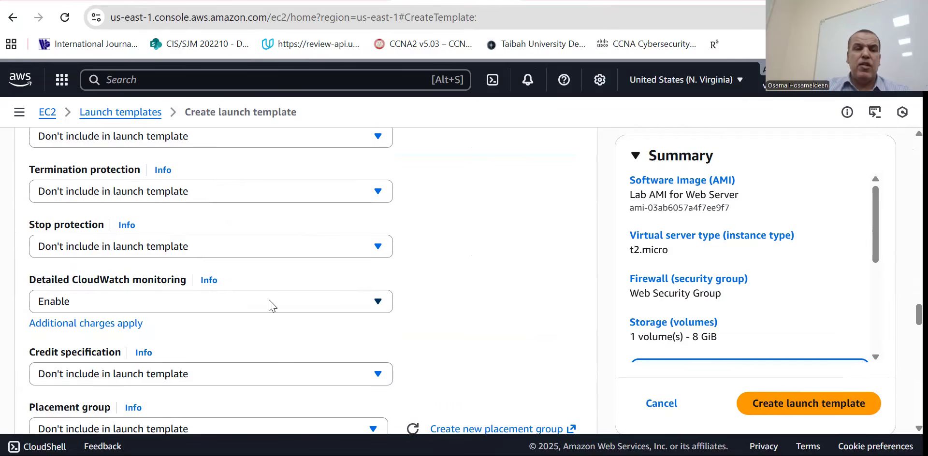
Review the launch template's name, machine image, key pair, network settings and advanced details, including the detailed CloudWatch monitoring setting.
scroll(414, 314, "down", 3)
scroll(488, 296, "down", 4)
scroll(485, 296, "down", 15)
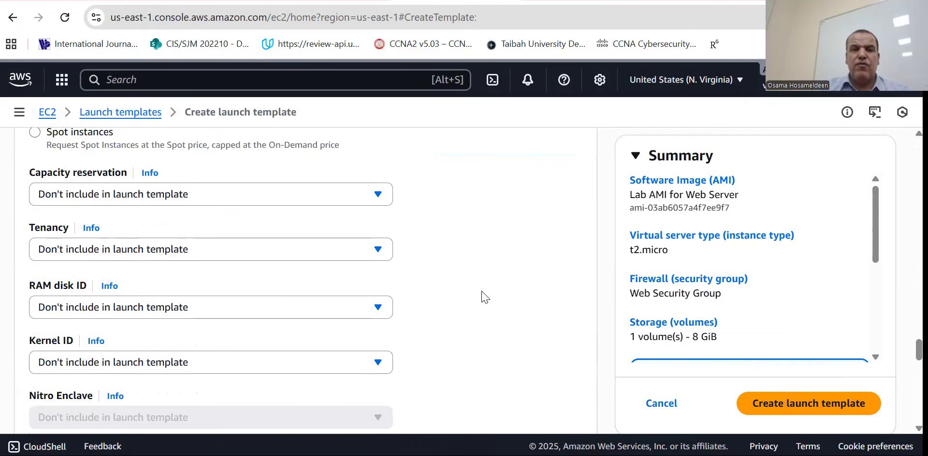
scroll(483, 294, "down", 5)
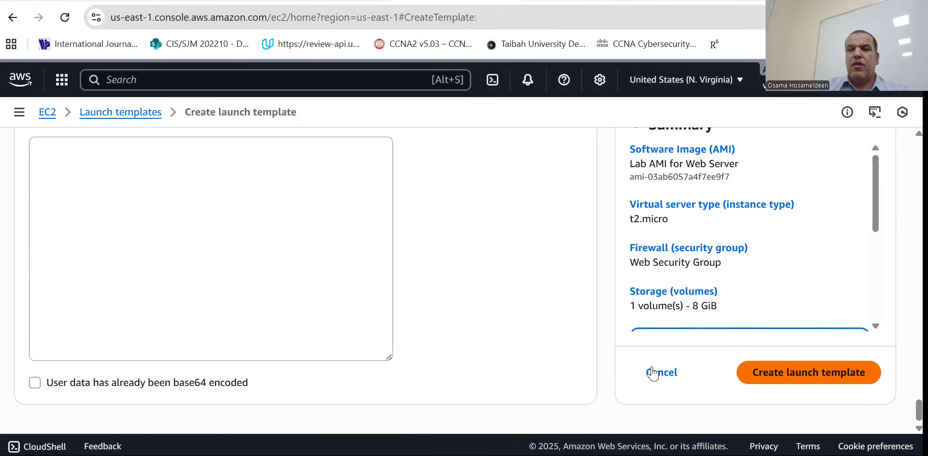
scroll(421, 290, "up", 20)
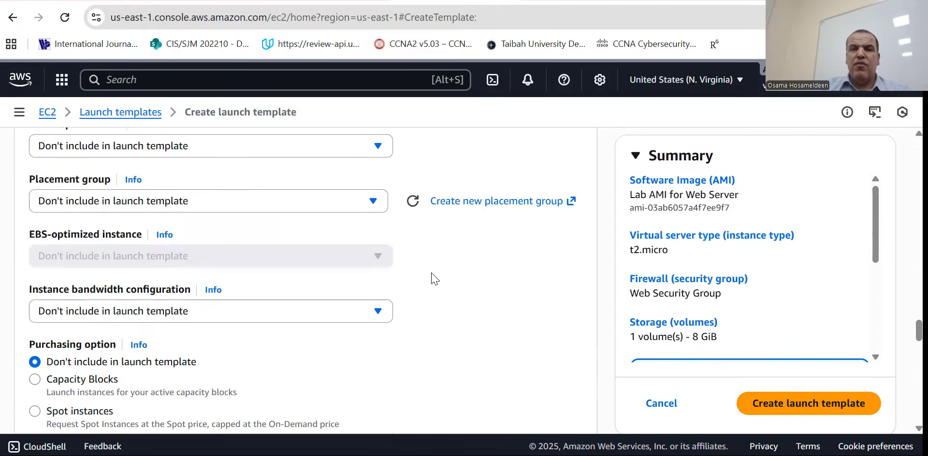
scroll(431, 279, "up", 6)
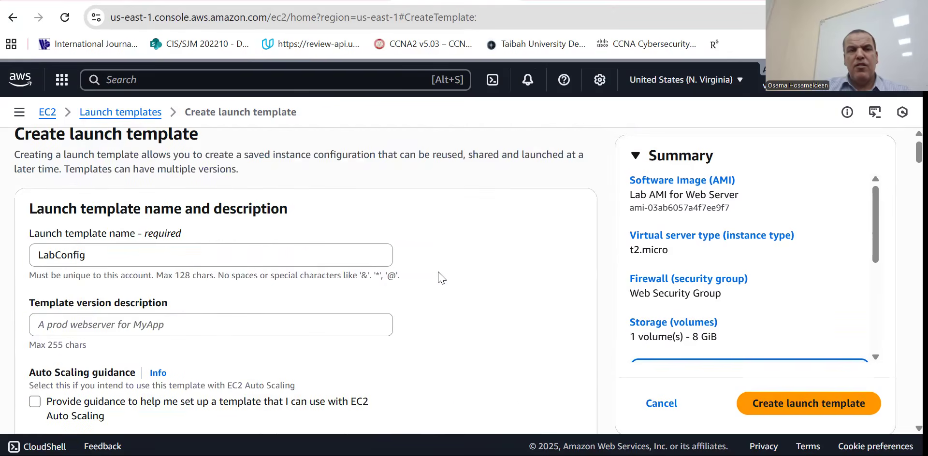
scroll(106, 279, "up", 1)
scroll(327, 331, "down", 7)
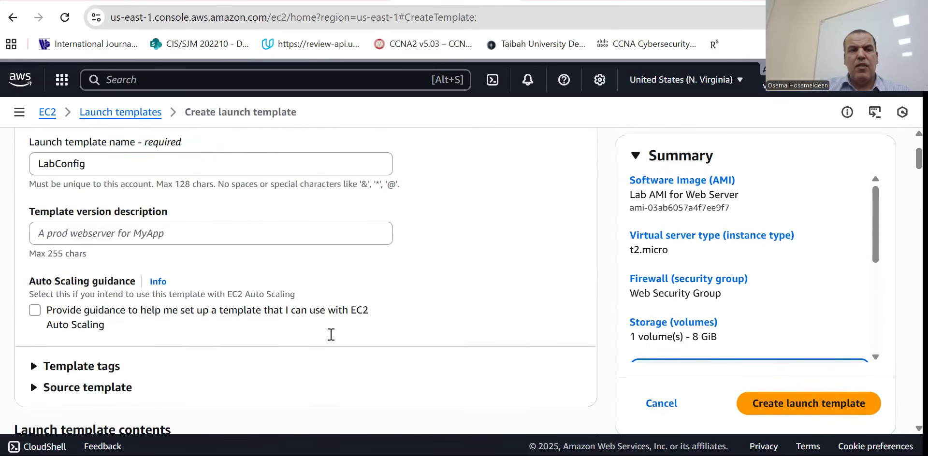
scroll(272, 225, "down", 2)
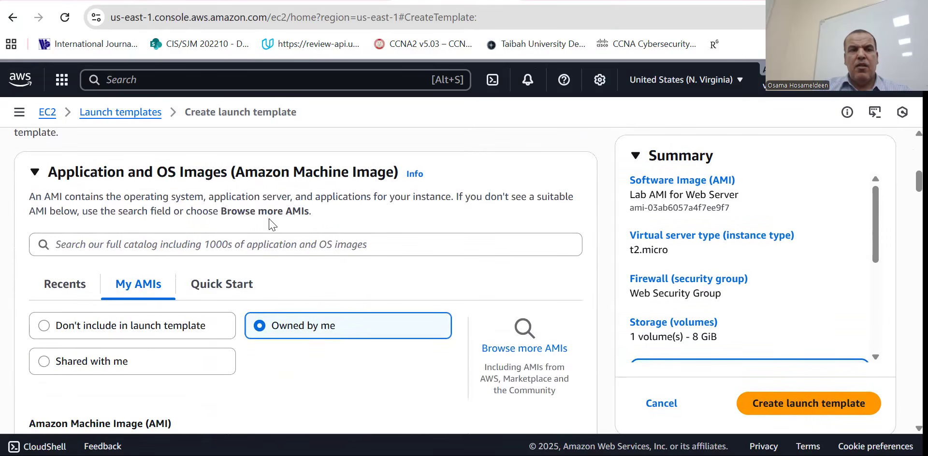
scroll(172, 244, "down", 4)
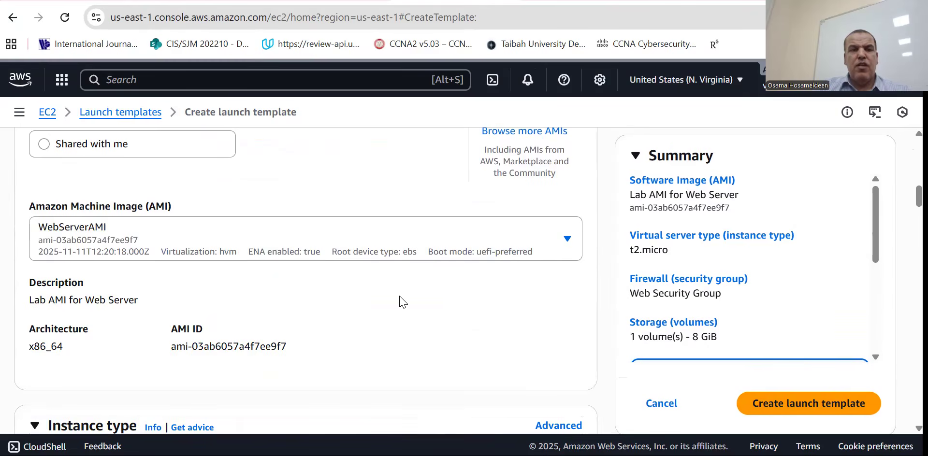
scroll(401, 300, "down", 5)
scroll(73, 246, "down", 4)
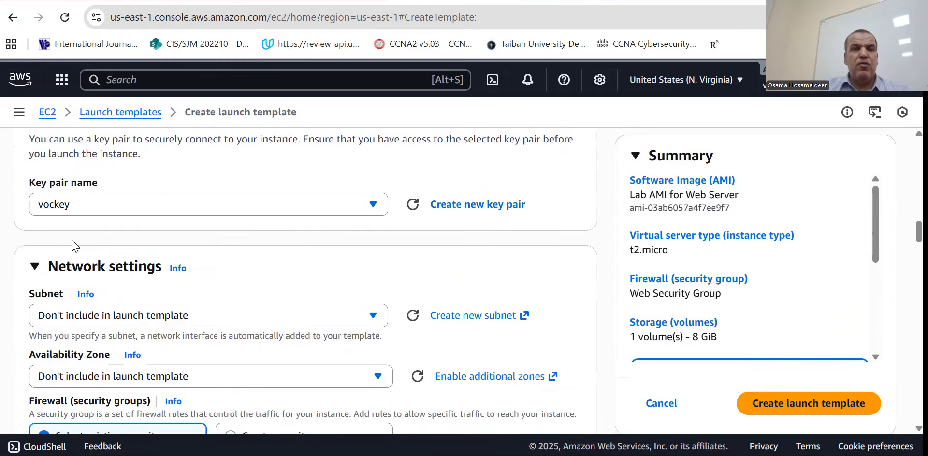
scroll(324, 283, "down", 4)
scroll(317, 282, "up", 3)
scroll(202, 332, "down", 4)
scroll(353, 289, "down", 8)
scroll(352, 290, "down", 10)
scroll(352, 290, "up", 2)
scroll(353, 289, "down", 4)
scroll(353, 289, "down", 8)
scroll(353, 288, "down", 8)
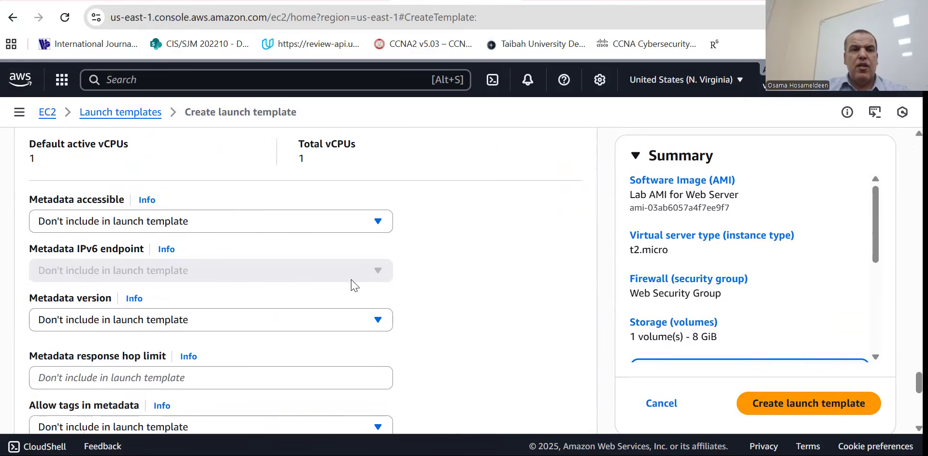
scroll(353, 286, "down", 1)
scroll(352, 287, "up", 18)
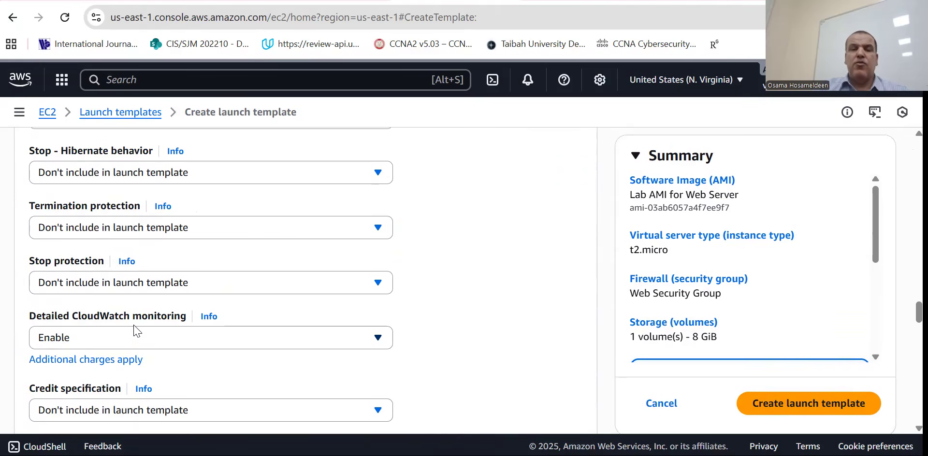
Create the launch template and select LabConfig in the list of launch templates.
left_click(798, 414)
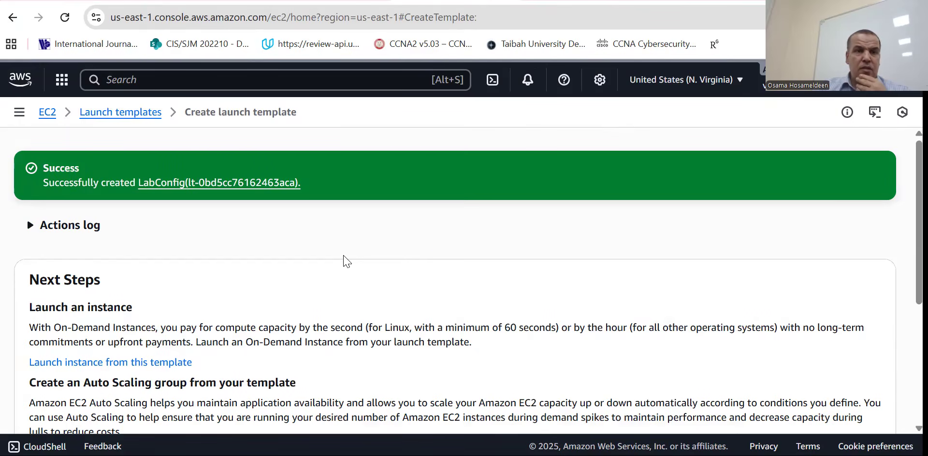
left_click(120, 113)
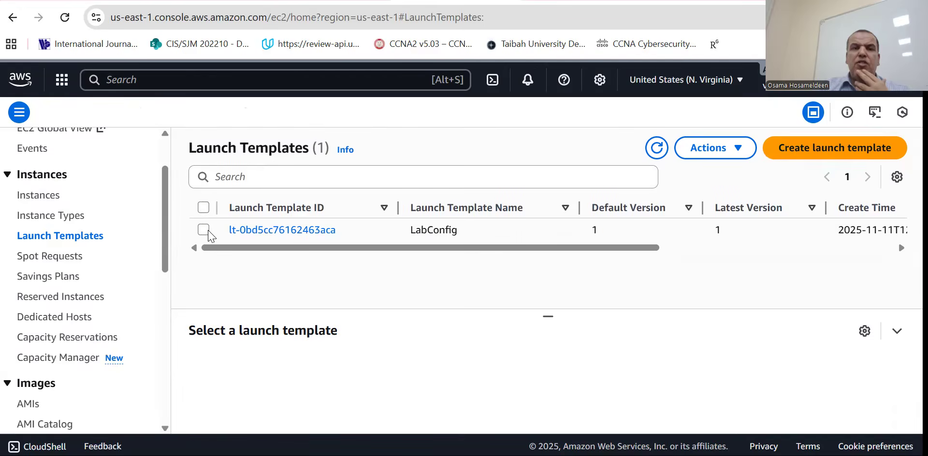
left_click(203, 230)
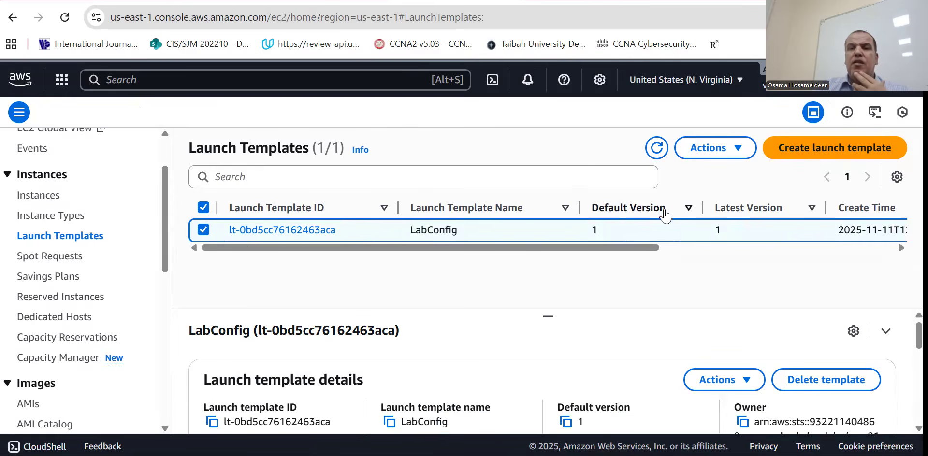
Start creating an Auto Scaling group from the selected LabConfig launch template.
left_click(730, 147)
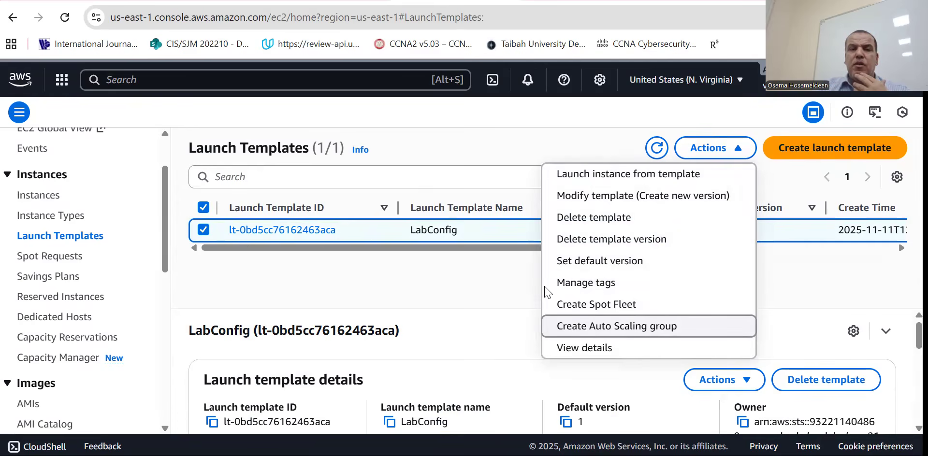
left_click(401, 264)
left_click(720, 147)
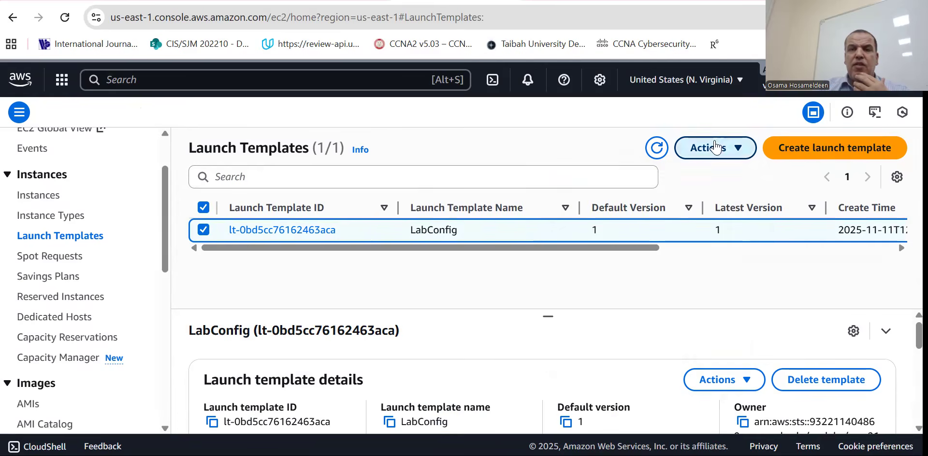
left_click(623, 325)
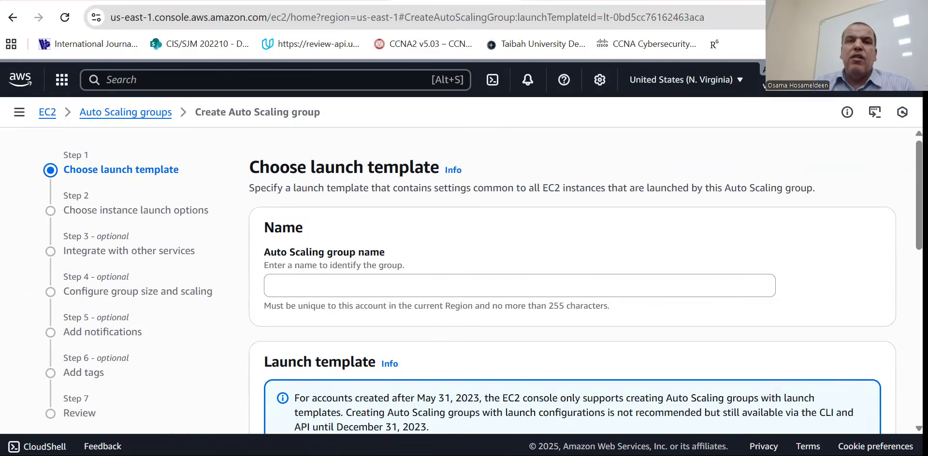
Copy the group name from step 26 of the lab instructions and name the Auto Scaling group Lab Auto Scaling Group.
left_click(309, 0)
scroll(505, 189, "down", 3)
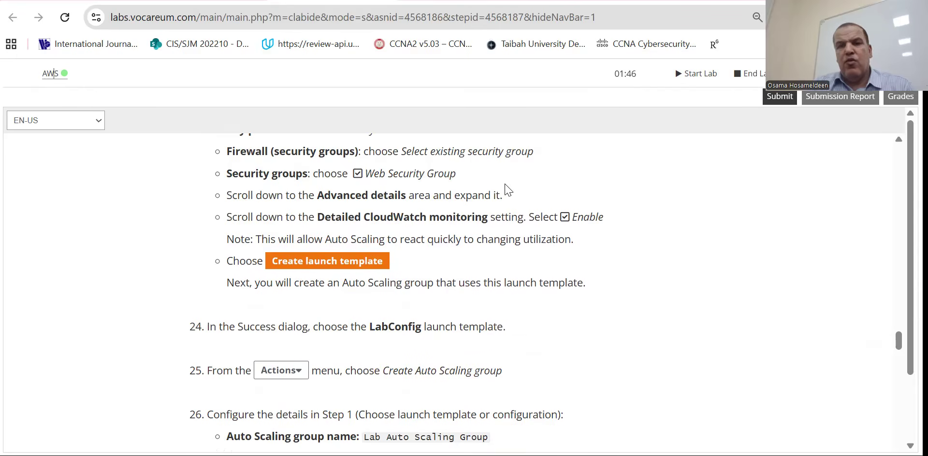
scroll(505, 190, "down", 2)
scroll(360, 239, "down", 2)
scroll(361, 239, "up", 2)
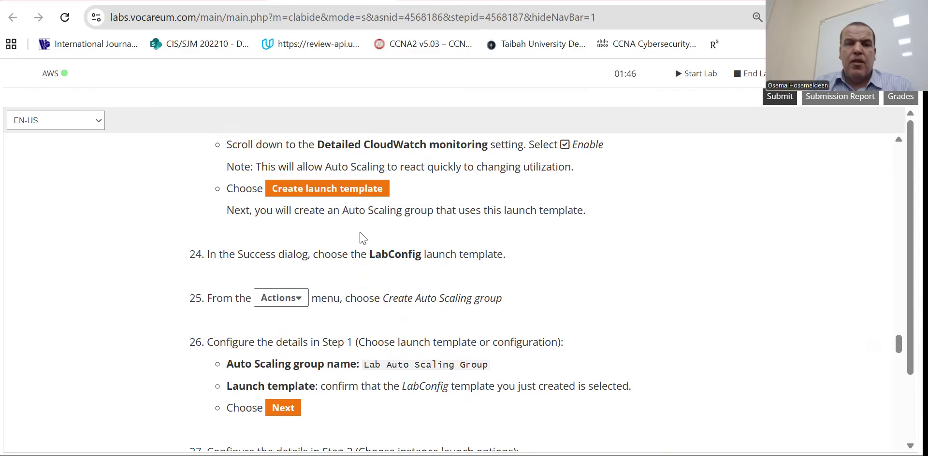
scroll(361, 239, "down", 3)
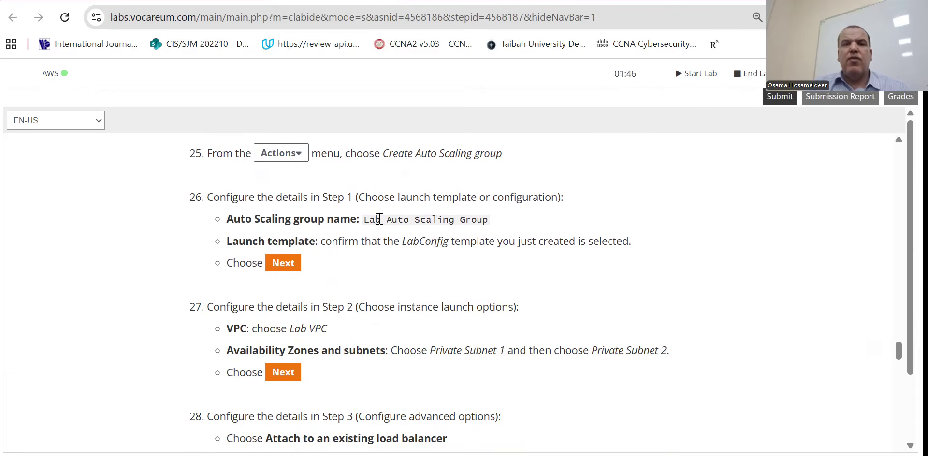
left_click_drag(365, 220, 498, 222)
key("ctrl+c")
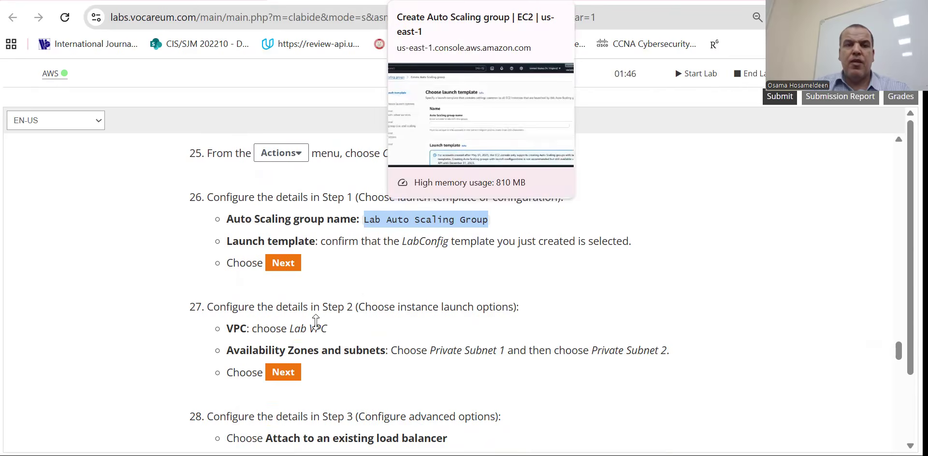
key("ctrl+Tab")
key("ctrl+v")
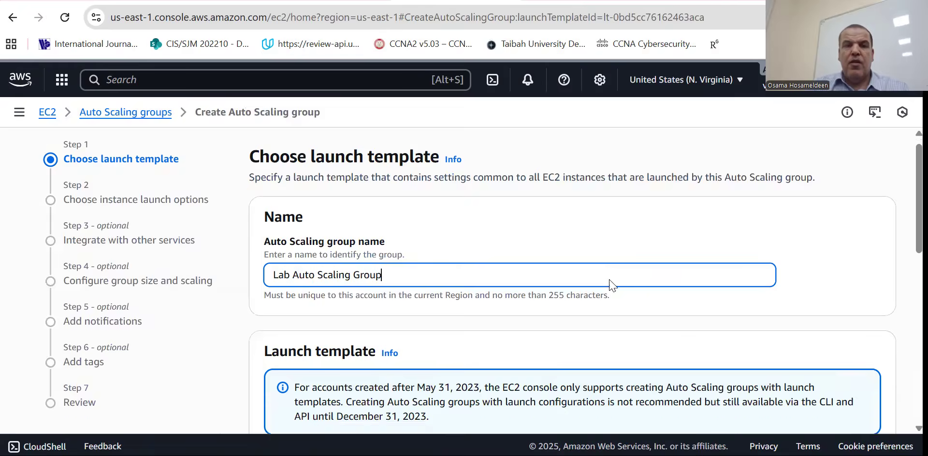
Check that the group uses the LabConfig launch template and continue to the instance launch options.
scroll(610, 285, "down", 4)
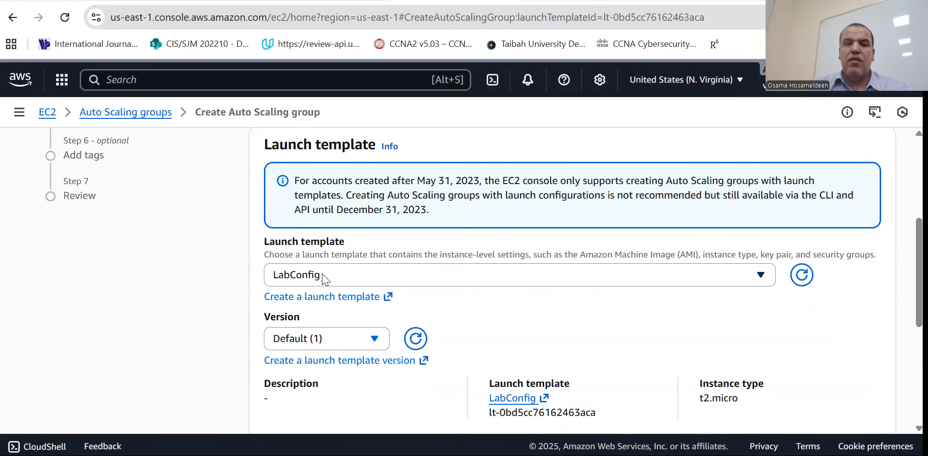
scroll(678, 232, "down", 4)
scroll(678, 233, "down", 2)
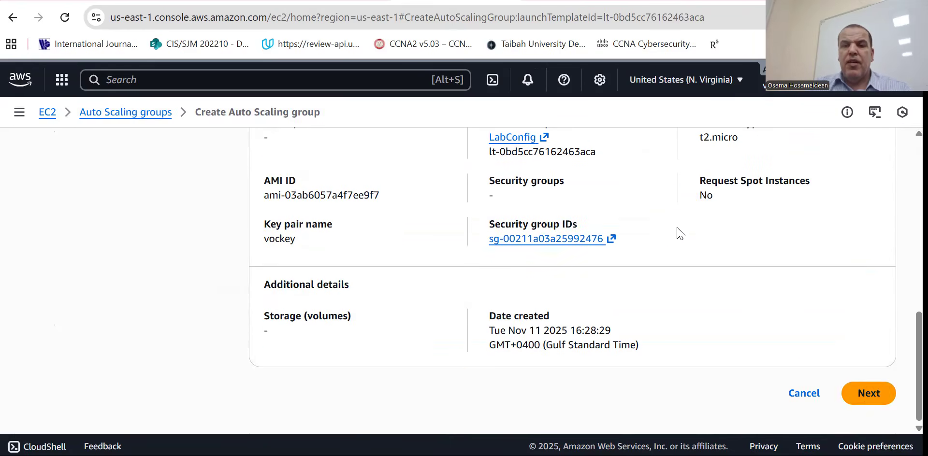
left_click(867, 393)
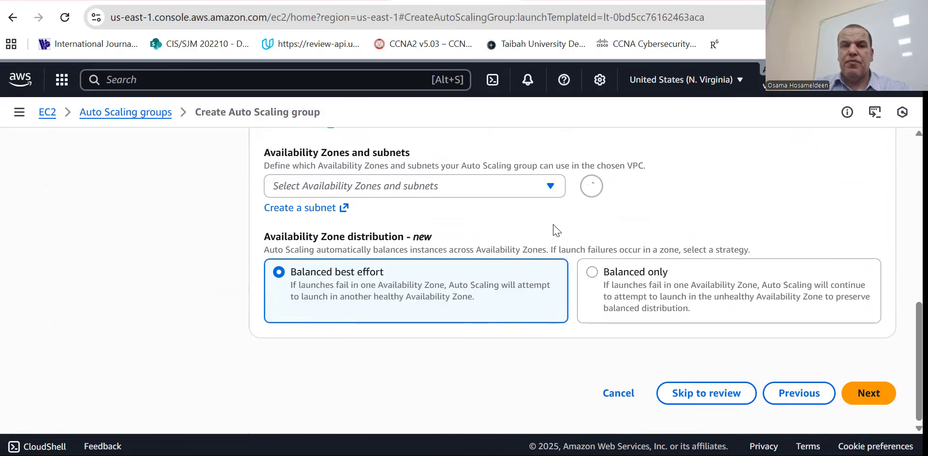
Review the instance type requirements and set the Auto Scaling group's VPC to Lab VPC.
scroll(554, 232, "up", 2)
scroll(555, 230, "up", 8)
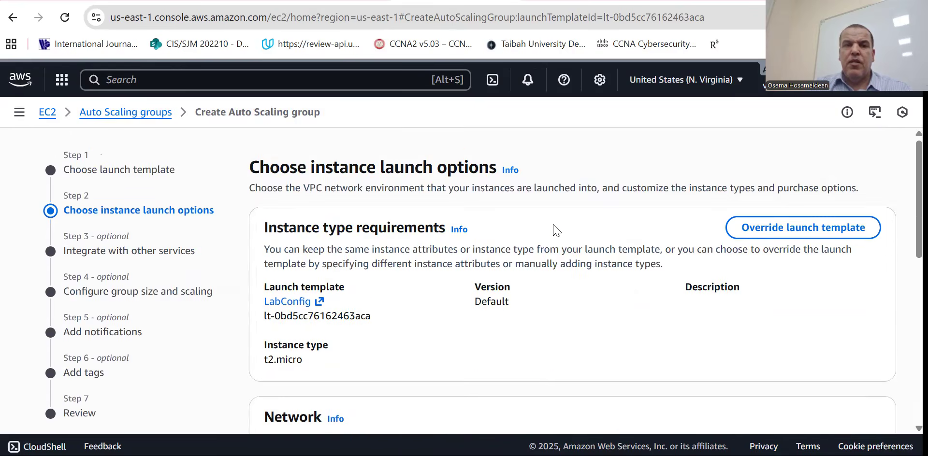
scroll(554, 227, "down", 8)
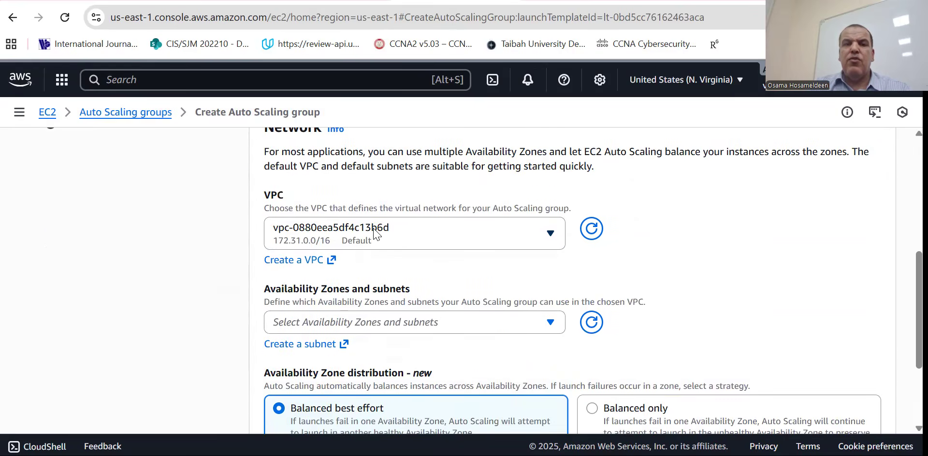
left_click(376, 233)
left_click(378, 323)
Add Private Subnet 2 and Private Subnet 1 as the group's Availability Zones and subnets.
scroll(680, 237, "down", 2)
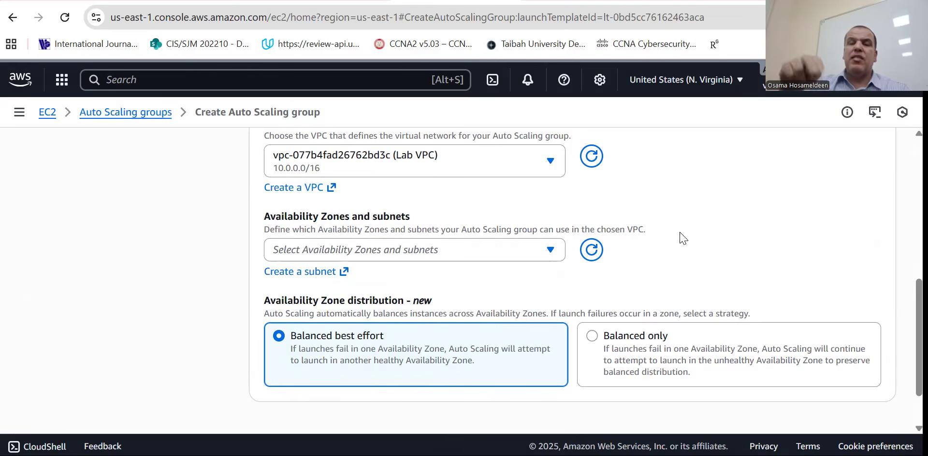
left_click(433, 250)
scroll(430, 315, "down", 1)
scroll(430, 315, "up", 1)
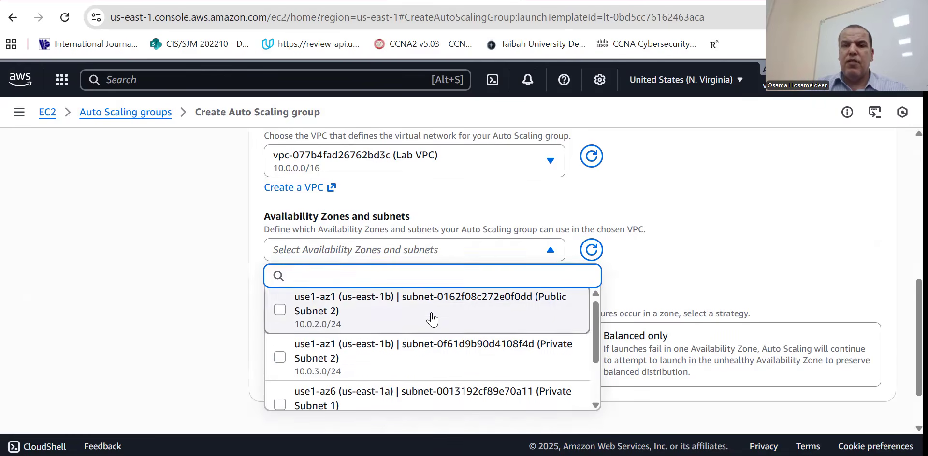
left_click(333, 358)
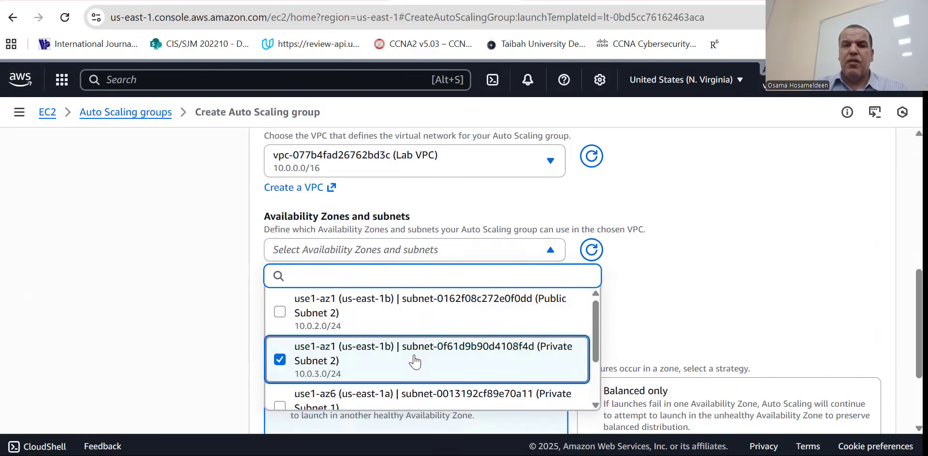
scroll(415, 362, "down", 1)
left_click(356, 337)
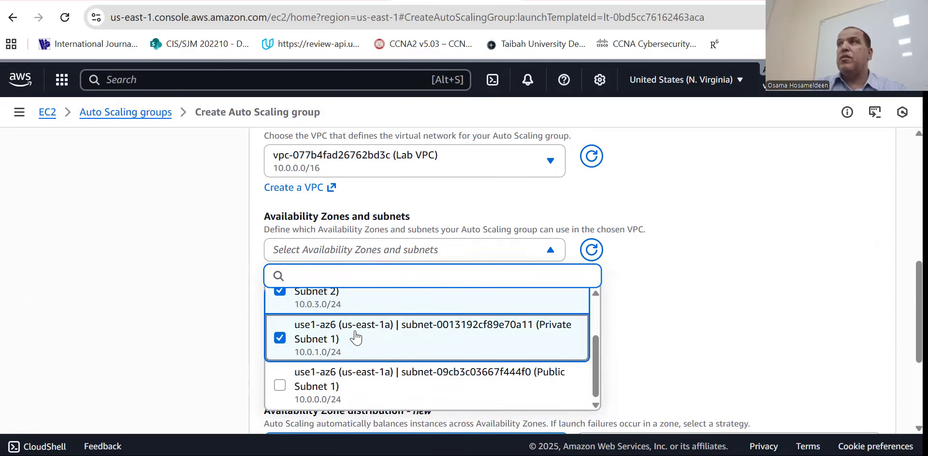
Check the selected Lab VPC and private subnets, keep Balanced best effort distribution, and continue to the service integration options.
left_click(730, 292)
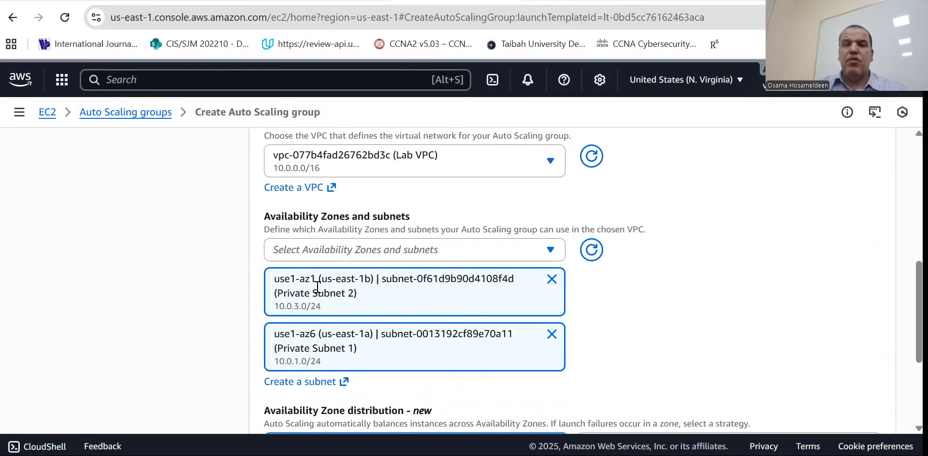
scroll(703, 259, "down", 1)
scroll(703, 259, "down", 2)
scroll(702, 259, "up", 3)
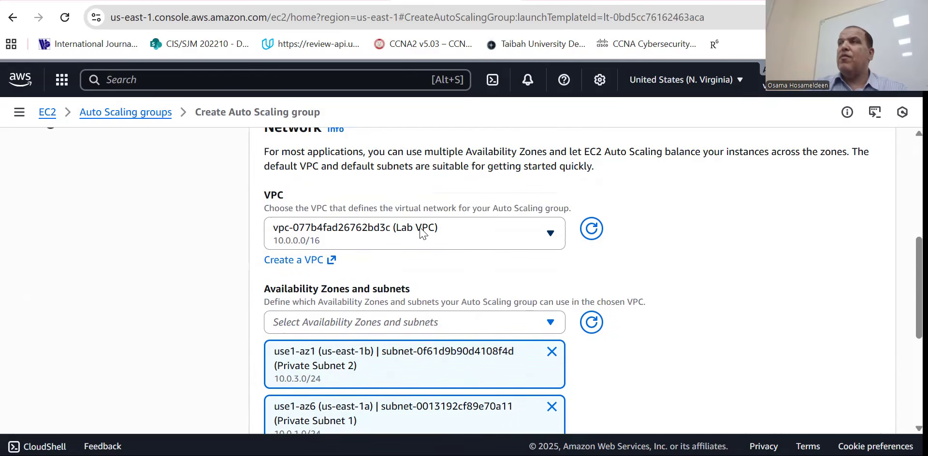
scroll(658, 249, "down", 1)
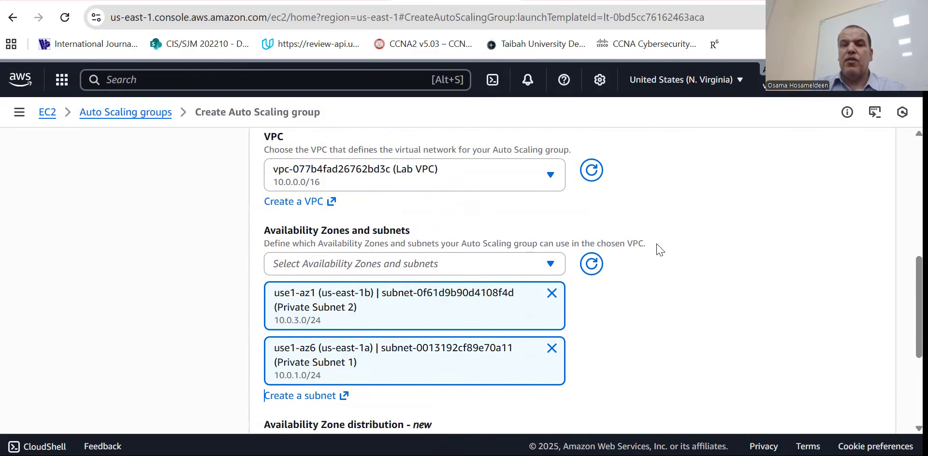
scroll(659, 248, "down", 3)
scroll(703, 245, "down", 1)
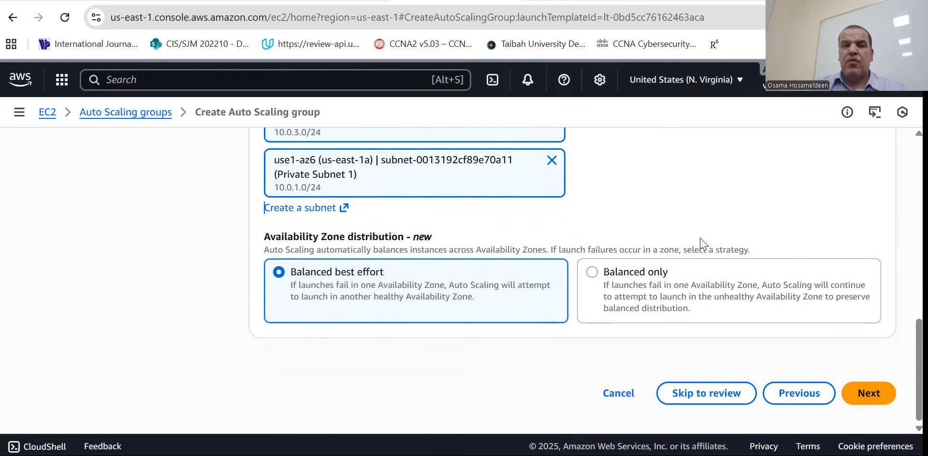
left_click(879, 394)
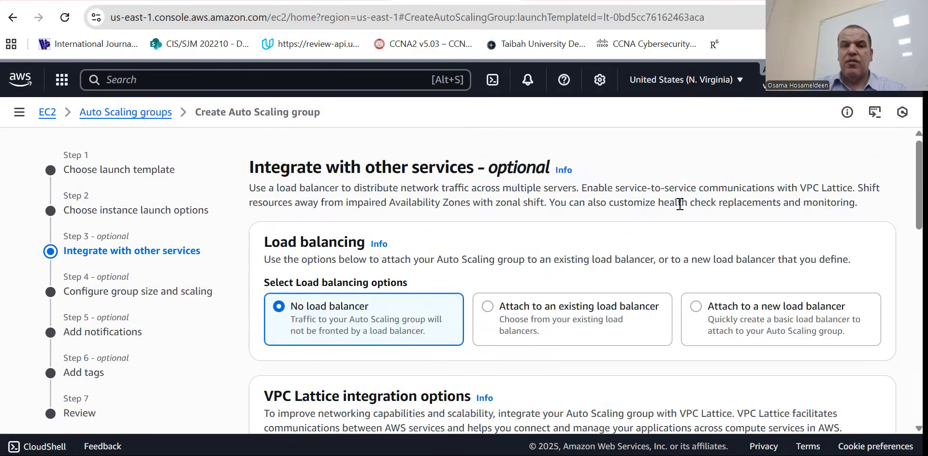
Attach the Auto Scaling group to an existing load balancer through the LabGroup | HTTP target group.
scroll(660, 215, "down", 2)
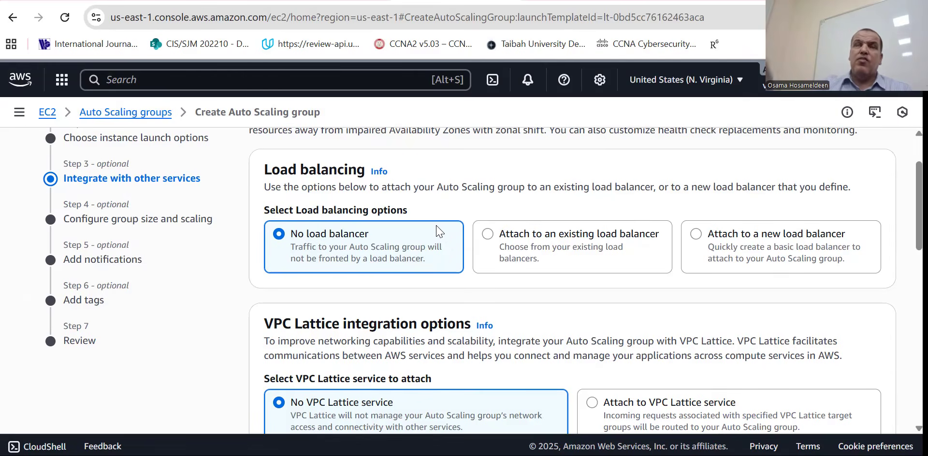
left_click(491, 237)
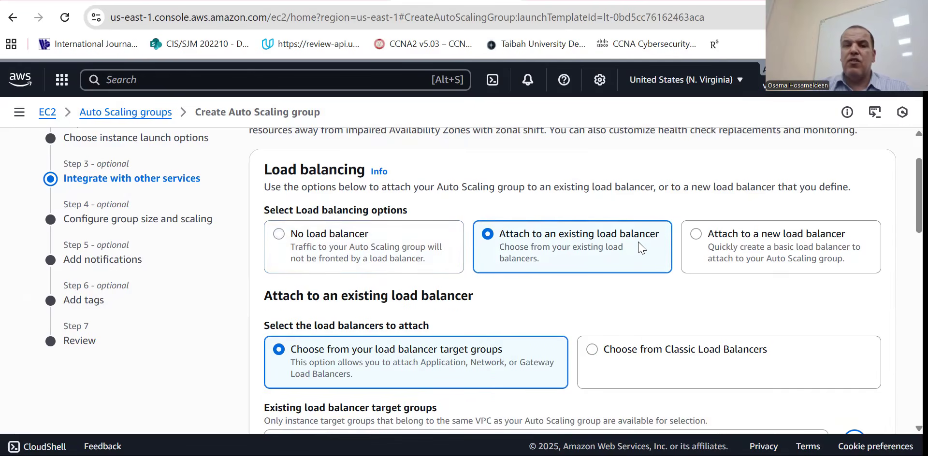
scroll(641, 248, "down", 2)
scroll(638, 242, "down", 2)
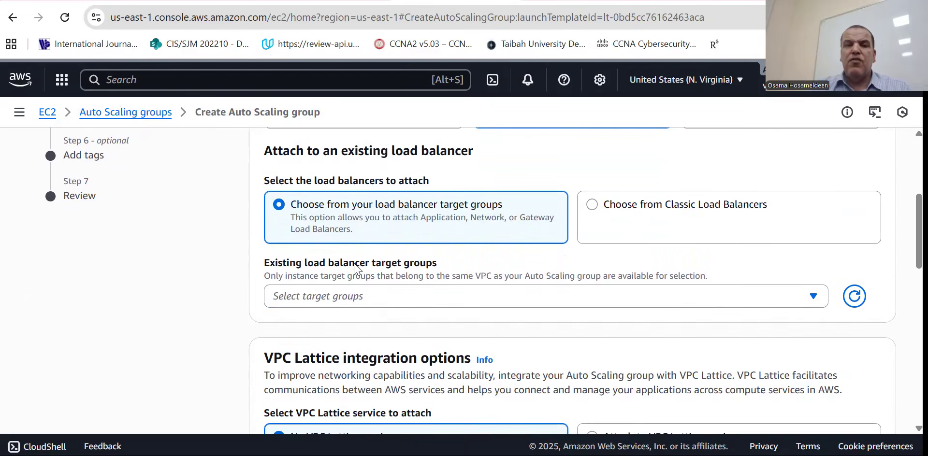
left_click(529, 303)
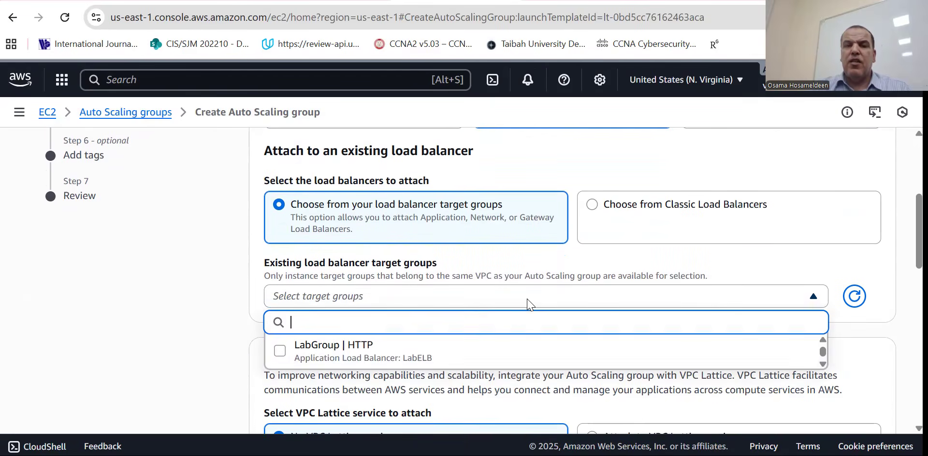
left_click(318, 356)
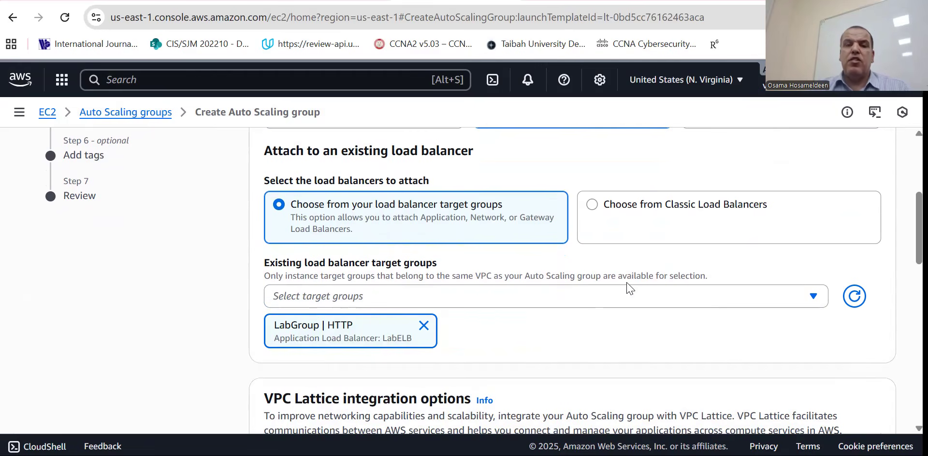
Review the VPC Lattice, zonal shift and health check options, and compare them with step 28 of the lab instructions.
scroll(629, 286, "down", 3)
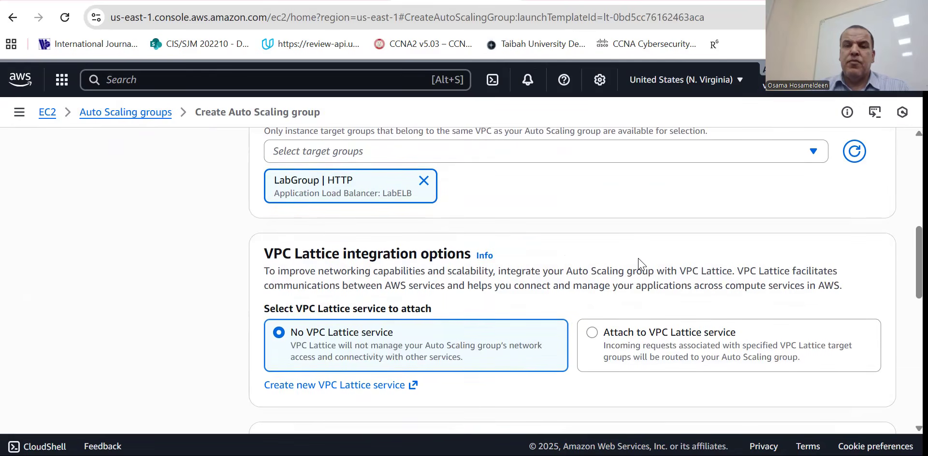
scroll(639, 260, "down", 3)
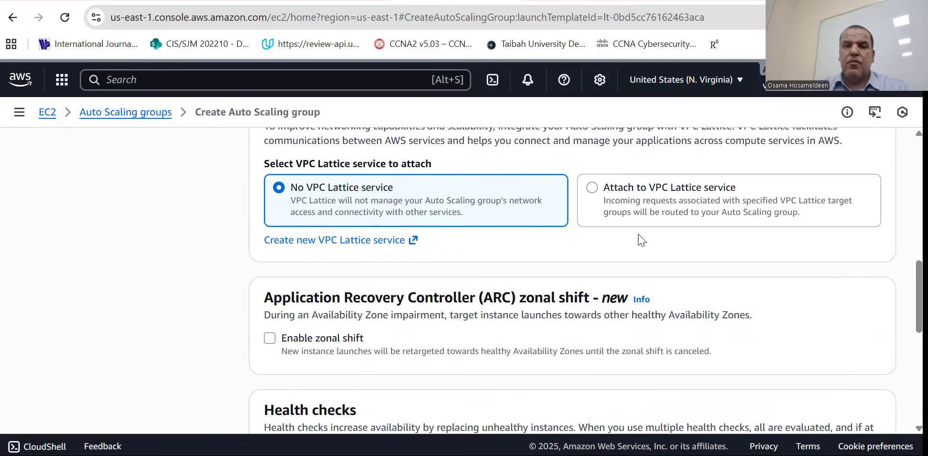
scroll(639, 240, "down", 3)
scroll(641, 239, "down", 5)
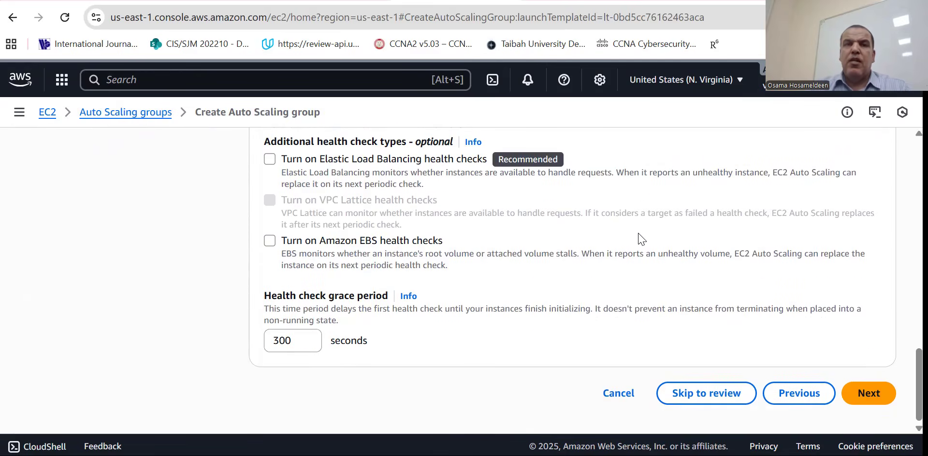
left_click(309, 3)
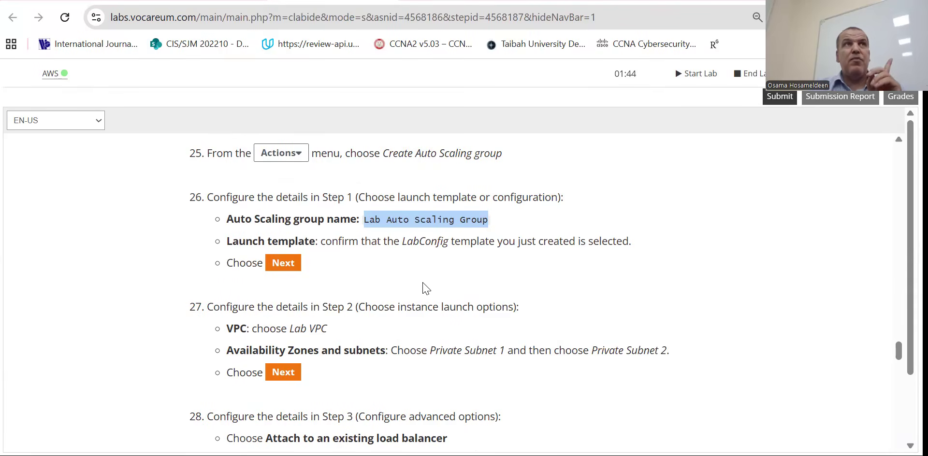
scroll(491, 280, "down", 1)
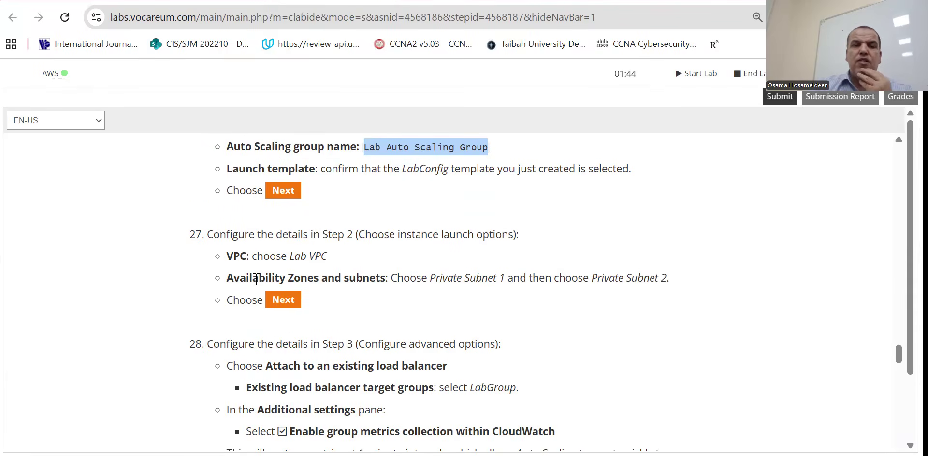
scroll(395, 277, "down", 2)
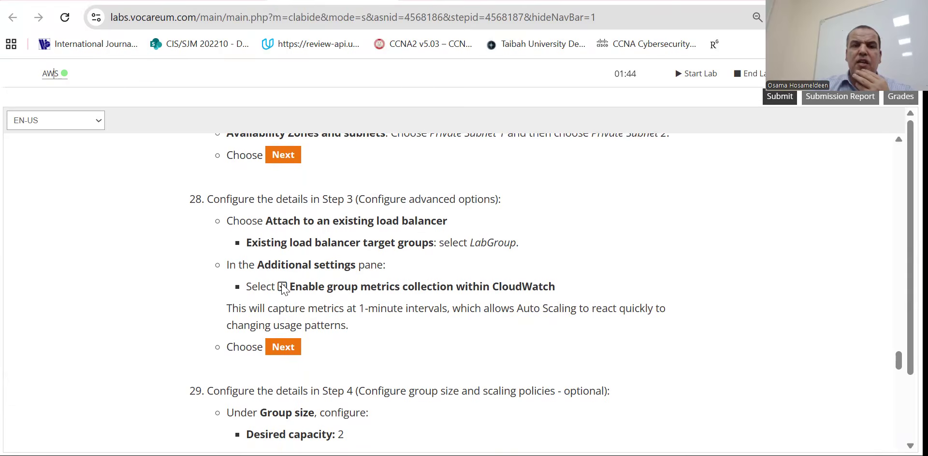
left_click(54, 73)
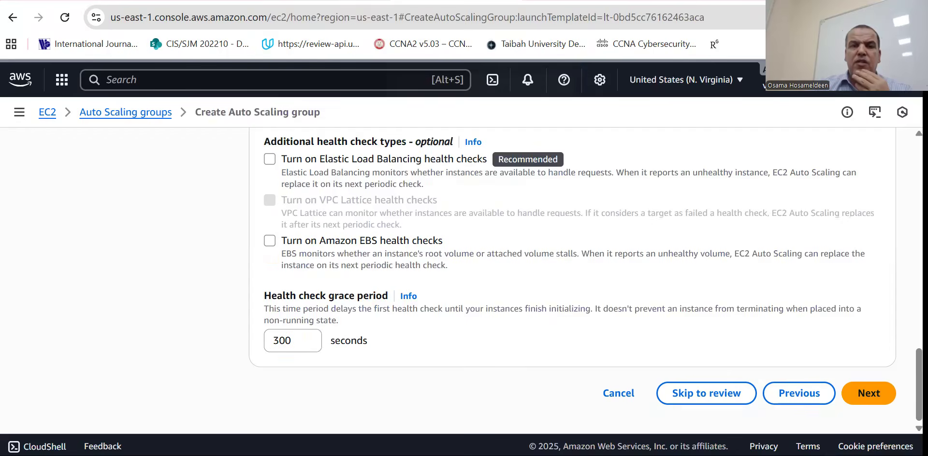
Recheck the health check options for the CloudWatch metrics setting and continue to the group size and scaling configuration.
scroll(670, 336, "up", 3)
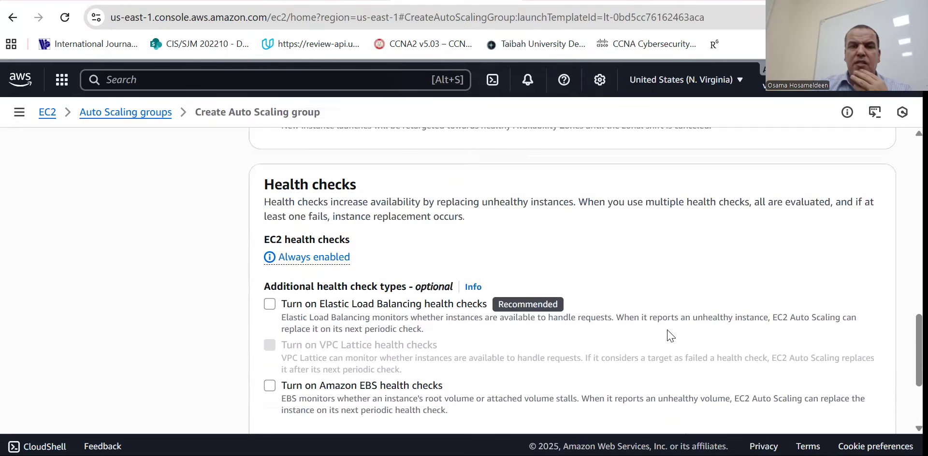
scroll(668, 334, "down", 2)
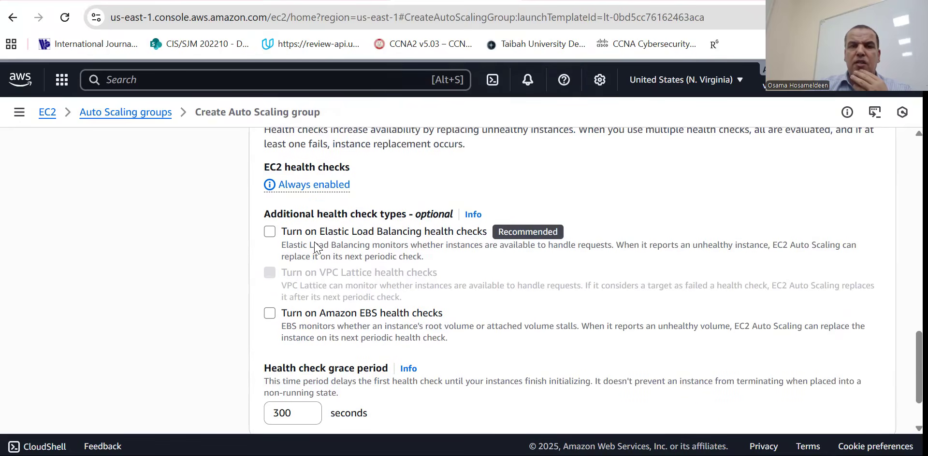
scroll(479, 261, "up", 8)
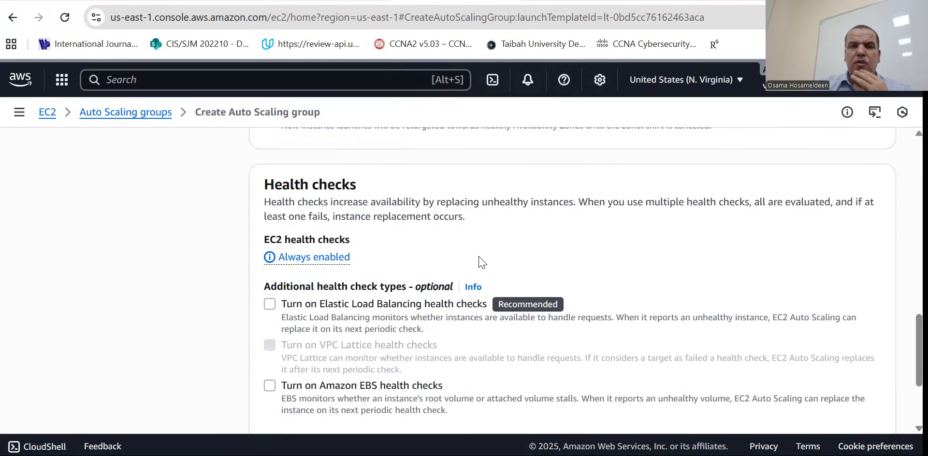
scroll(577, 230, "down", 8)
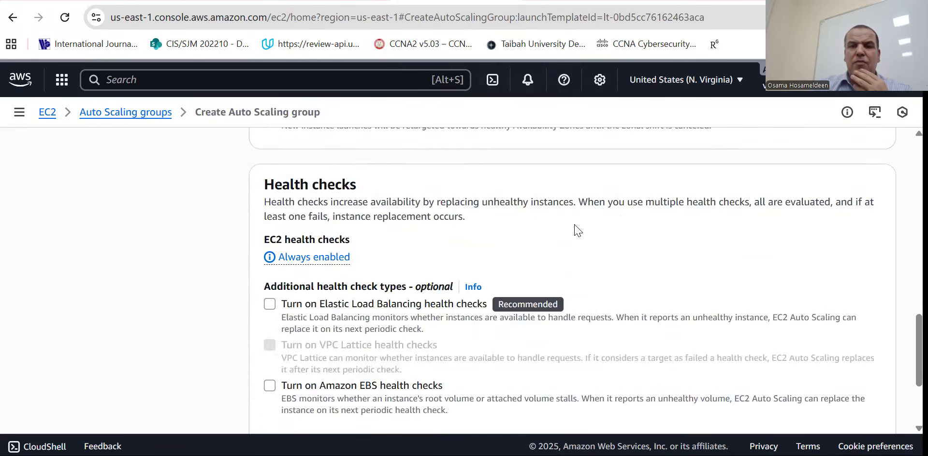
left_click(855, 394)
Enable group metrics collection within CloudWatch in the group's additional settings.
scroll(425, 247, "down", 15)
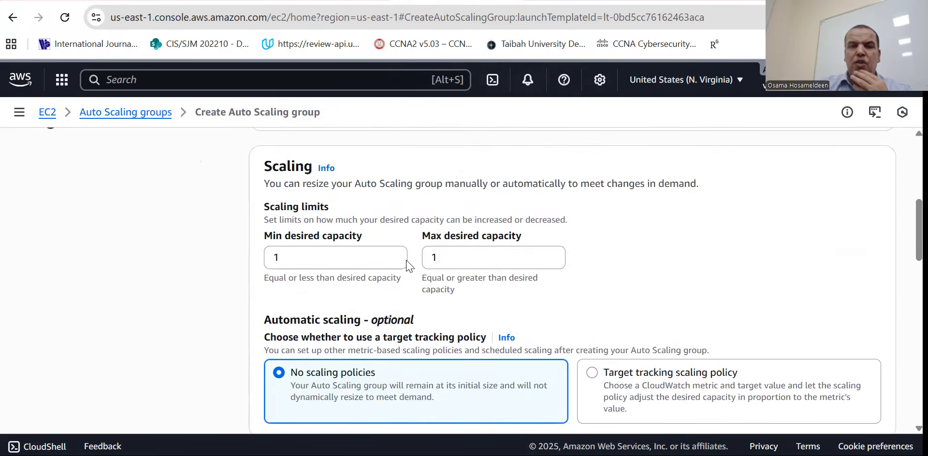
scroll(297, 292, "down", 5)
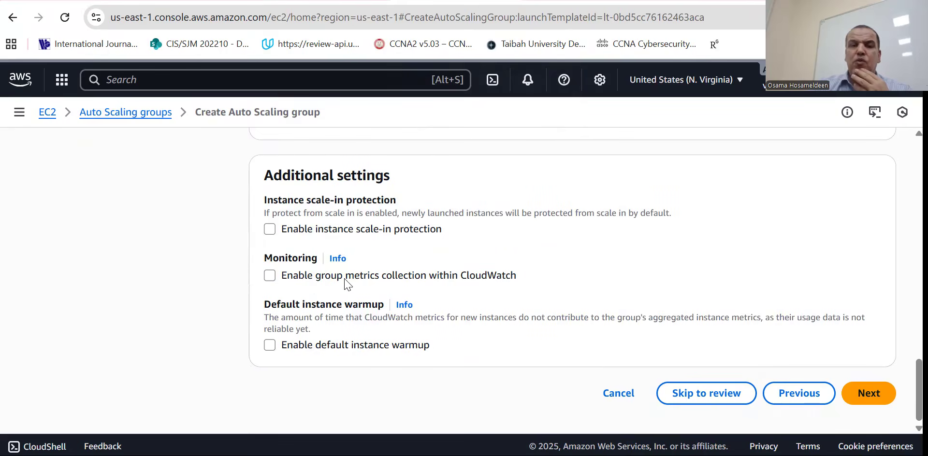
left_click(270, 276)
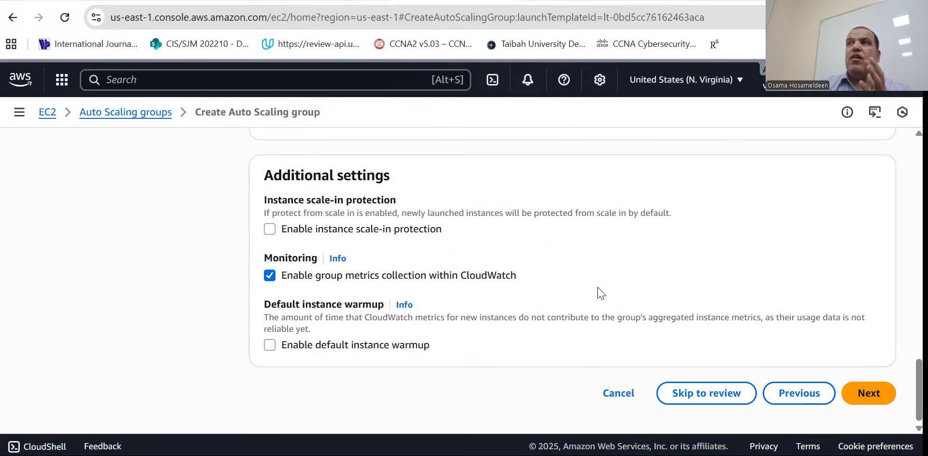
Set the Auto Scaling group's desired capacity to 2.
scroll(601, 294, "up", 15)
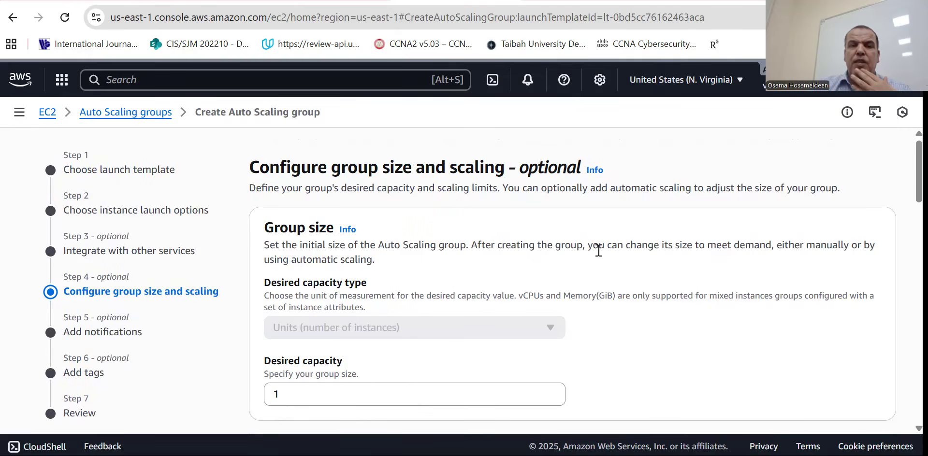
scroll(546, 249, "down", 3)
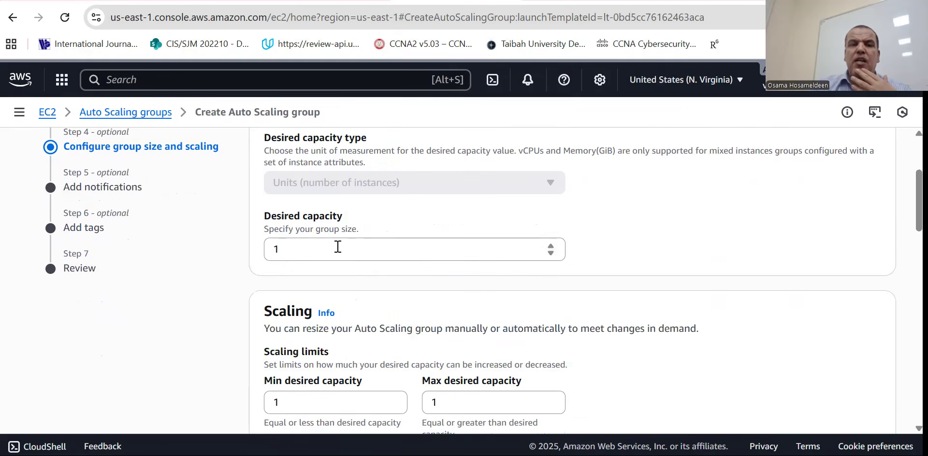
left_click(305, 247)
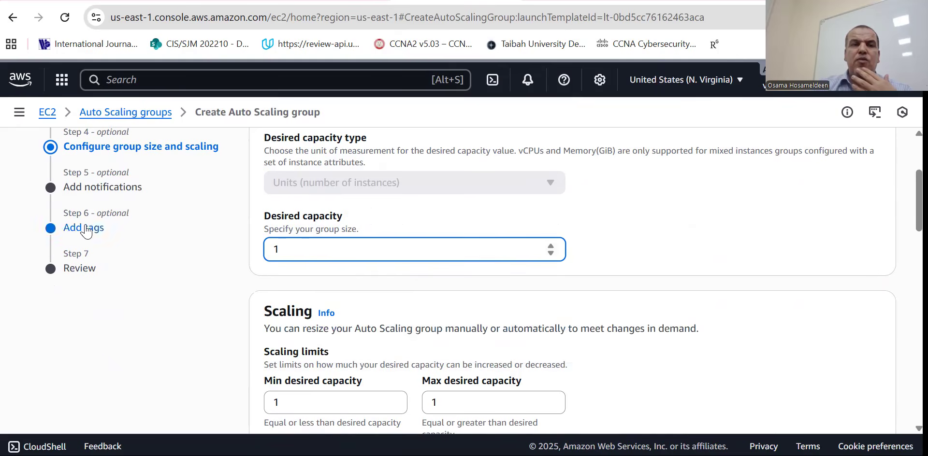
scroll(65, 199, "up", 1)
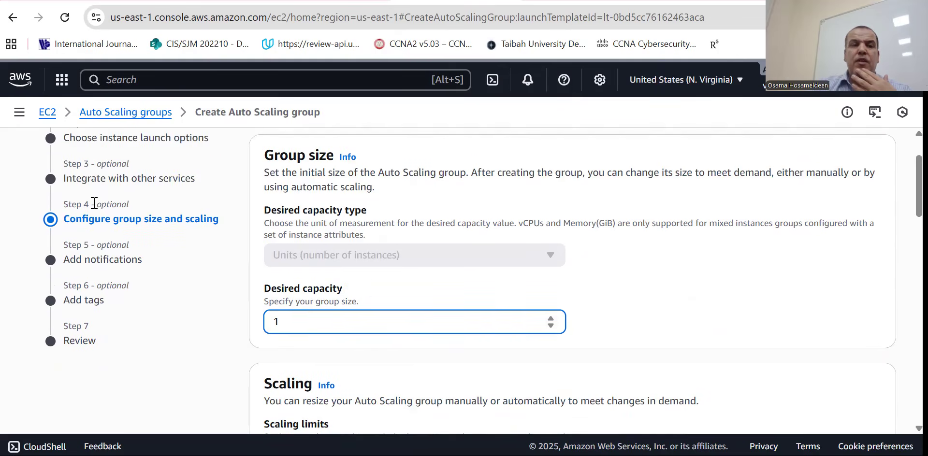
double_click(304, 319)
type("2")
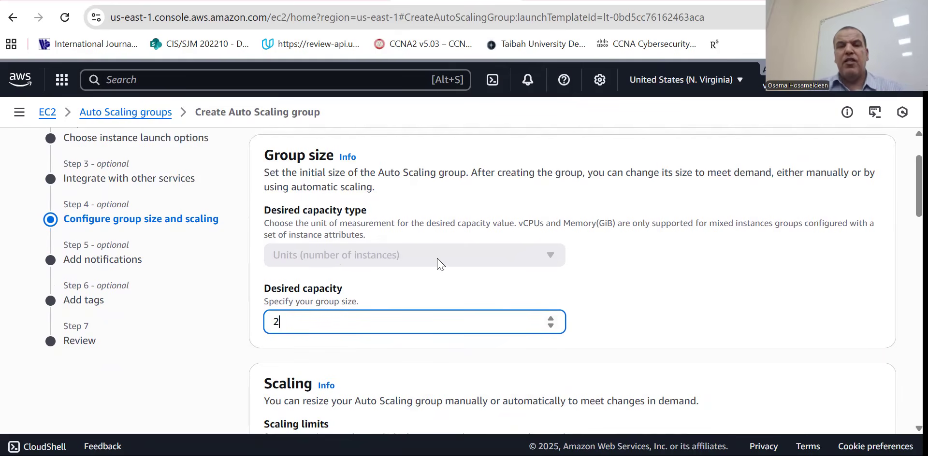
Set the scaling limits to a minimum desired capacity of 2 and a maximum of 6.
scroll(600, 232, "down", 4)
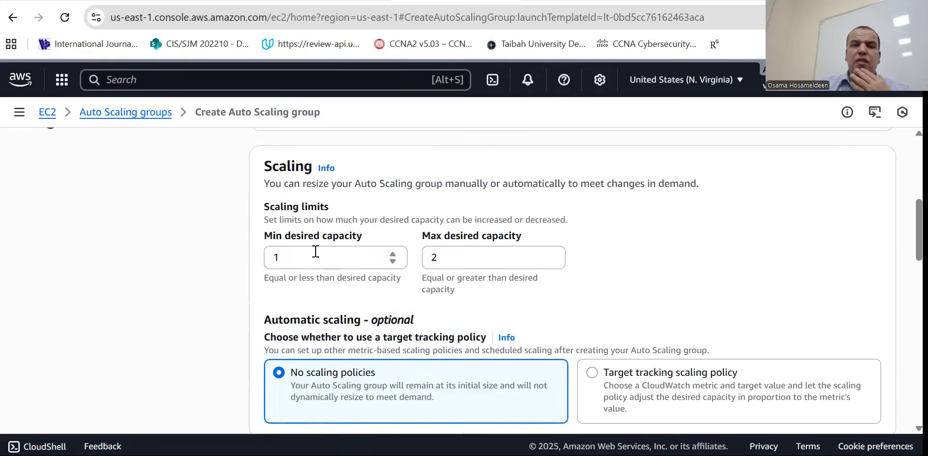
double_click(303, 255)
type("2")
double_click(468, 261)
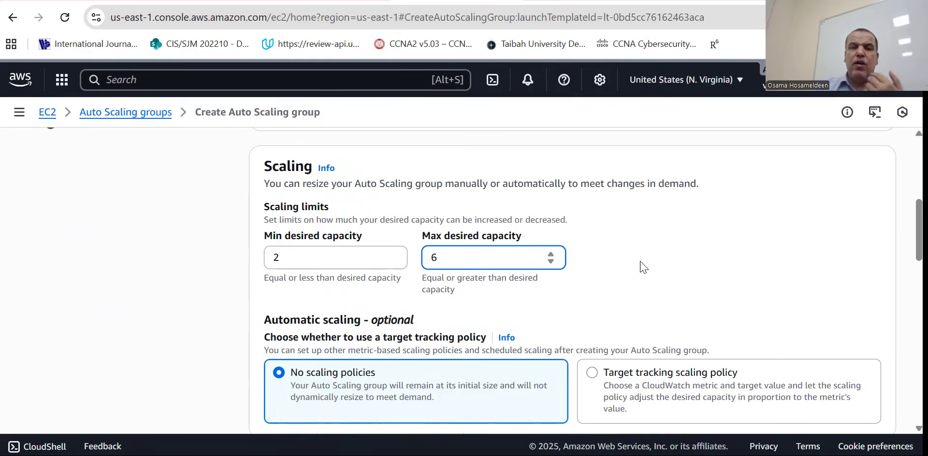
Choose the target tracking scaling policy for the group's automatic scaling.
scroll(610, 244, "down", 5)
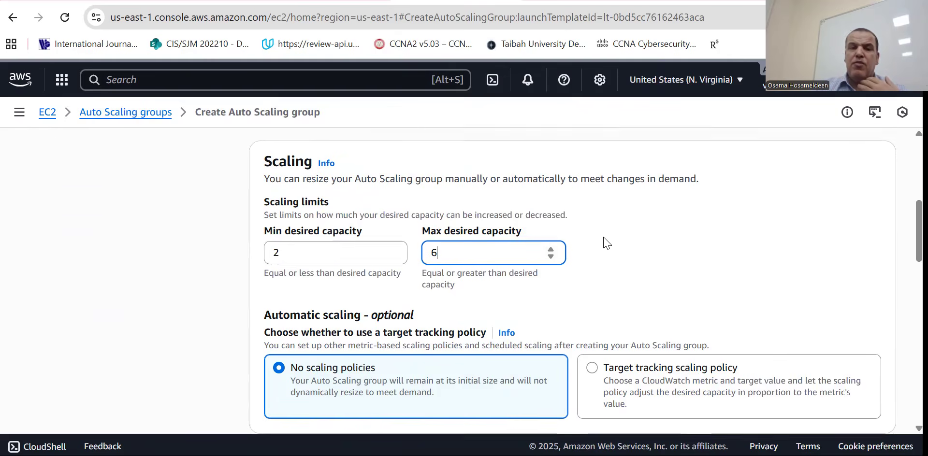
scroll(447, 200, "up", 2)
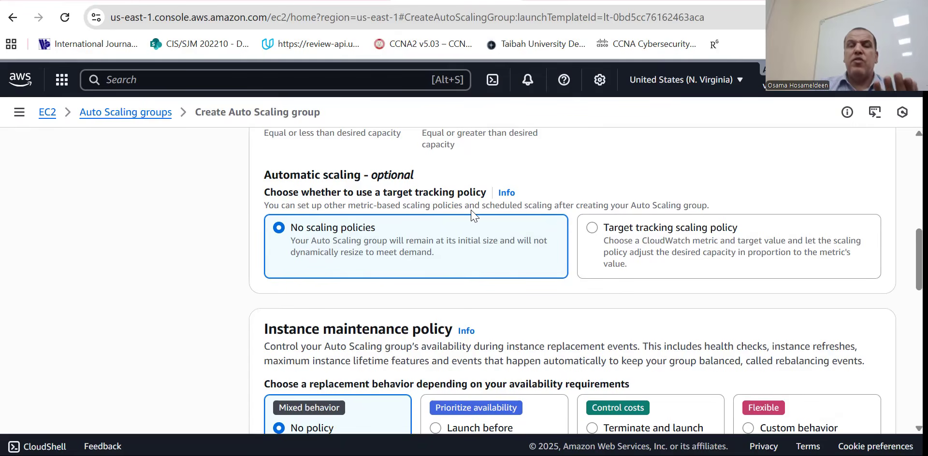
left_click(593, 229)
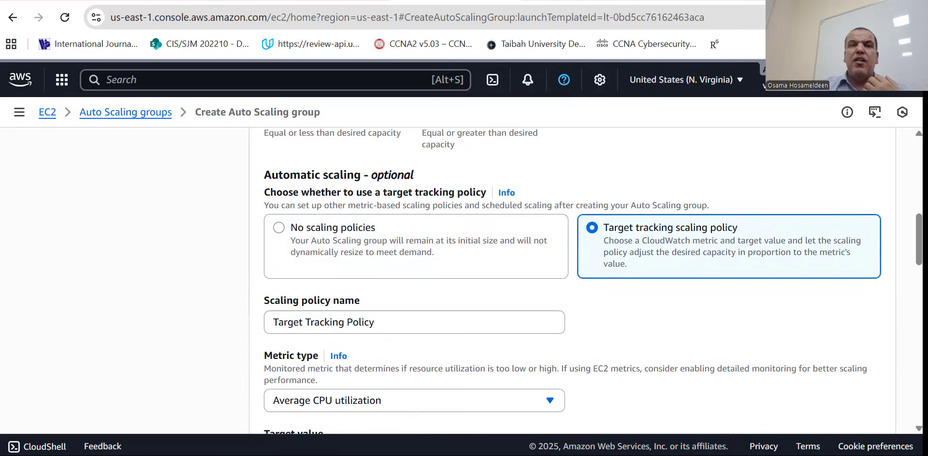
Copy the scaling policy name from the lab instructions and name the target tracking policy LabScalingPolicy.
left_click(338, 0)
scroll(391, 303, "down", 5)
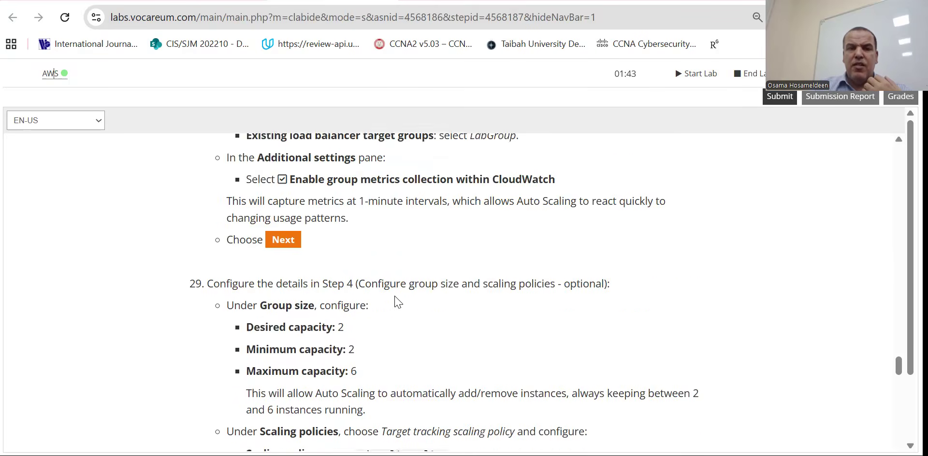
scroll(472, 287, "down", 3)
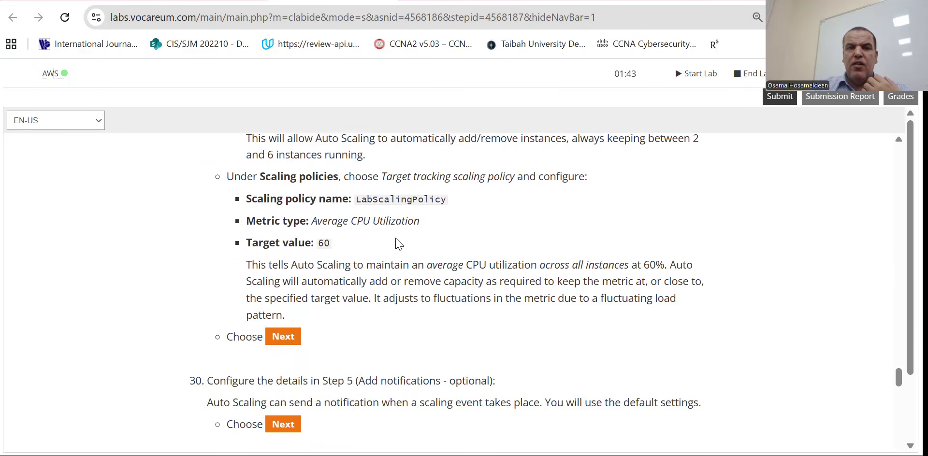
left_click_drag(356, 199, 464, 212)
key("ctrl+c")
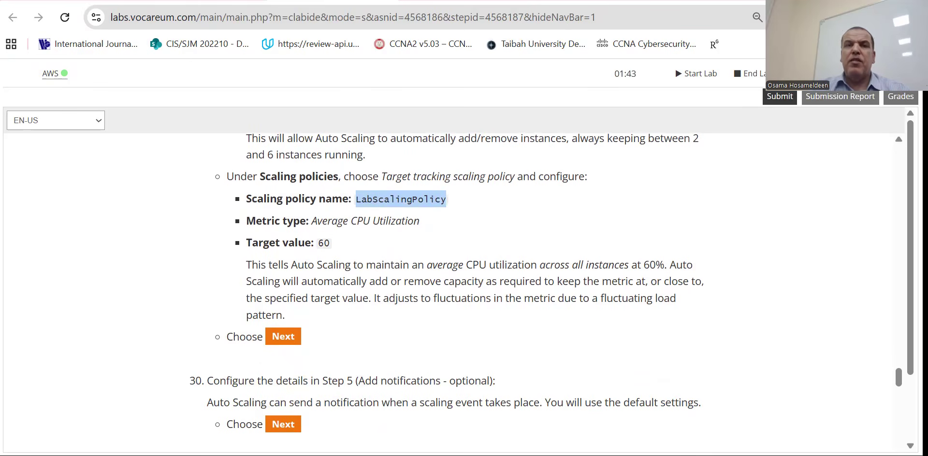
left_click(435, 2)
triple_click(432, 326)
key("ctrl+v")
Set the scaling policy's target value for average CPU utilization to 60.
scroll(453, 279, "down", 3)
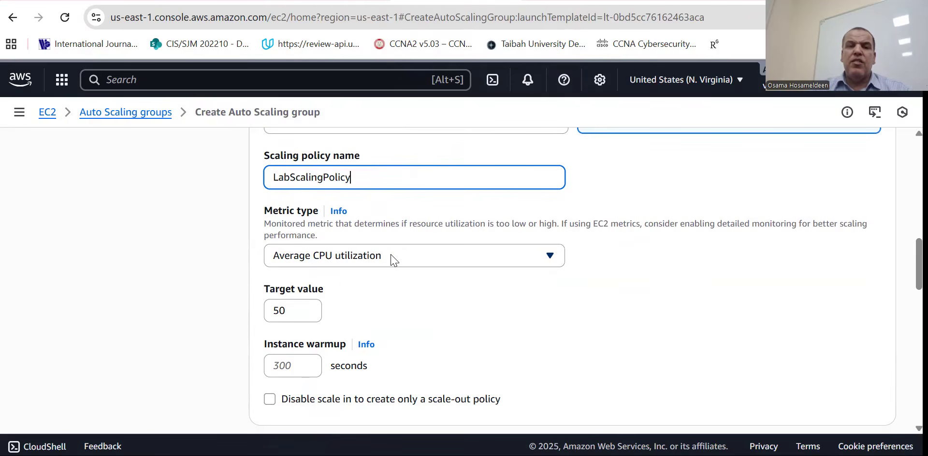
scroll(338, 285, "down", 2)
left_click(267, 241)
double_click(267, 240)
type("60")
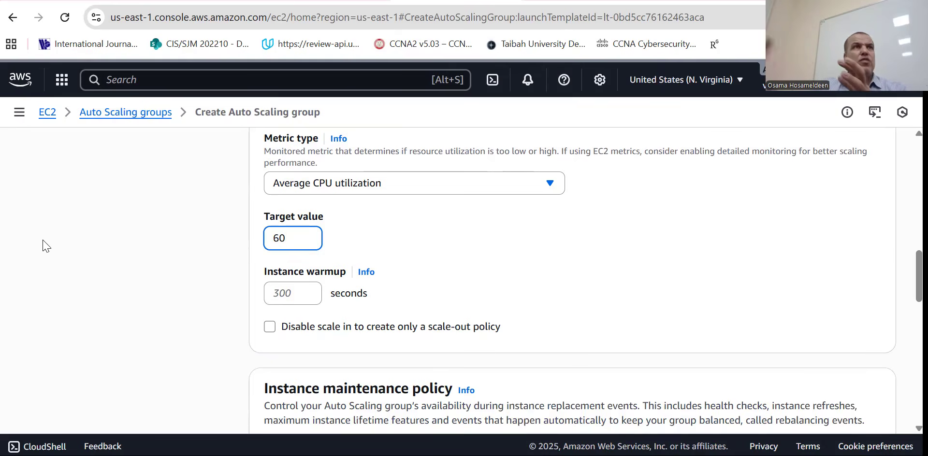
Review the remaining size and scaling settings and read the lab instructions for notifications and tags.
scroll(599, 256, "down", 5)
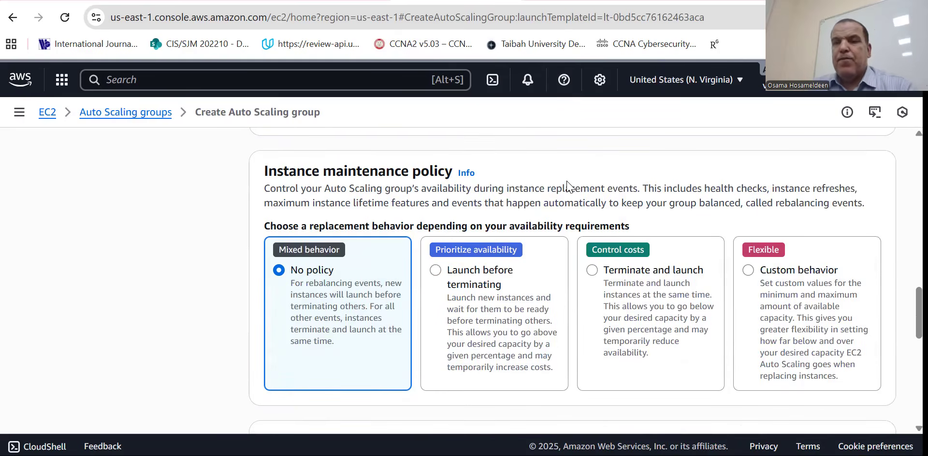
scroll(568, 186, "down", 3)
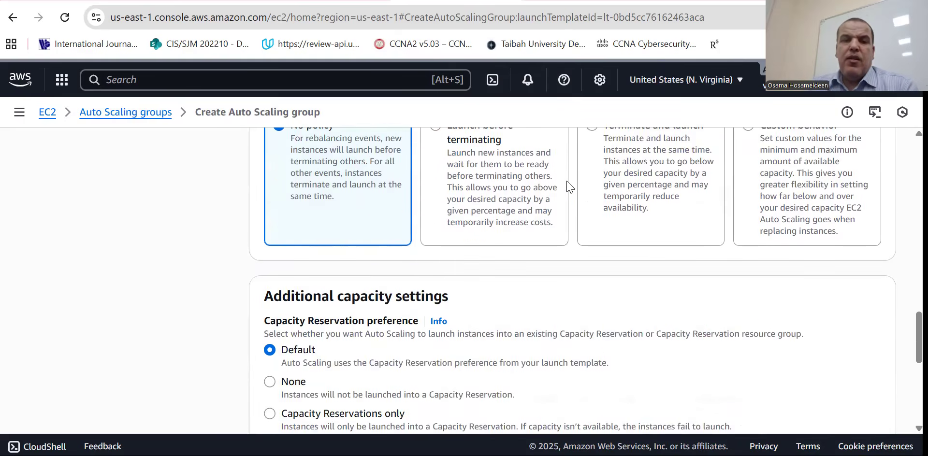
scroll(570, 186, "down", 7)
scroll(566, 185, "down", 1)
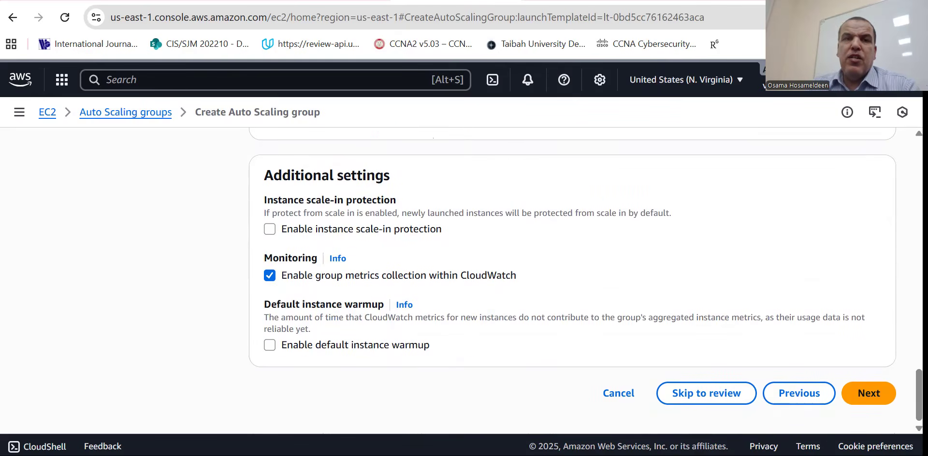
key("ctrl+Tab")
scroll(450, 235, "down", 2)
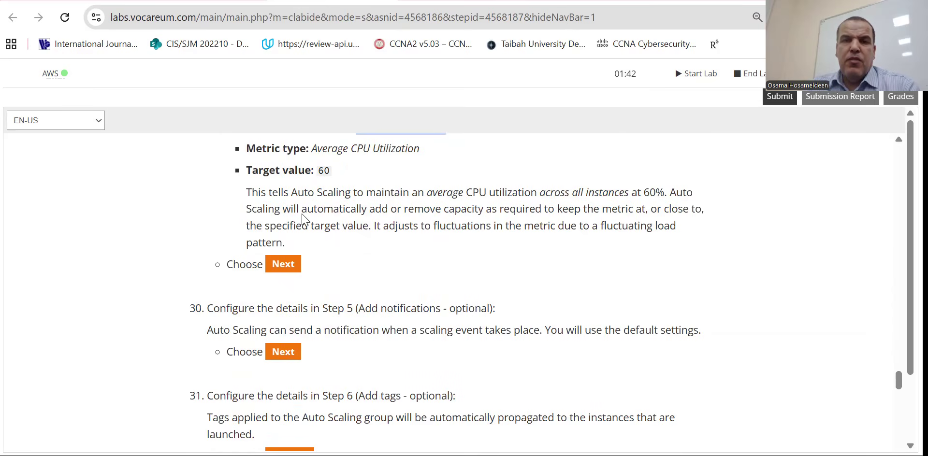
scroll(426, 259, "down", 2)
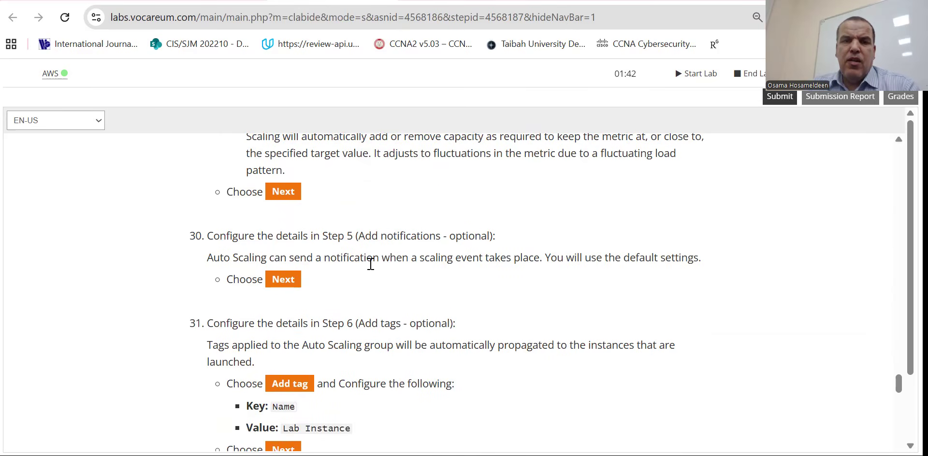
scroll(371, 263, "down", 2)
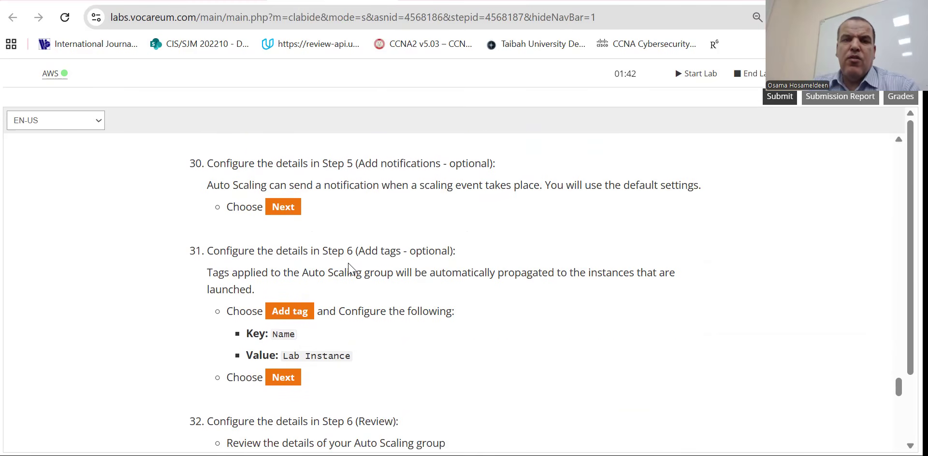
scroll(348, 269, "down", 3)
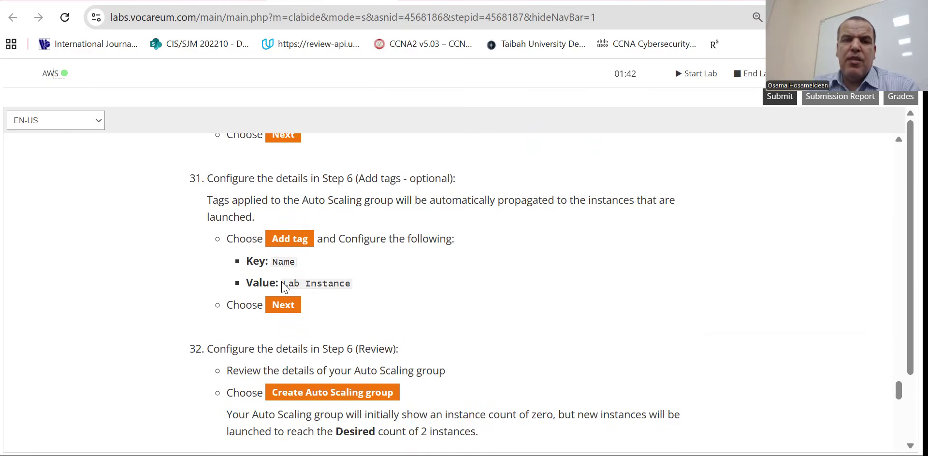
left_click_drag(284, 280, 424, 286)
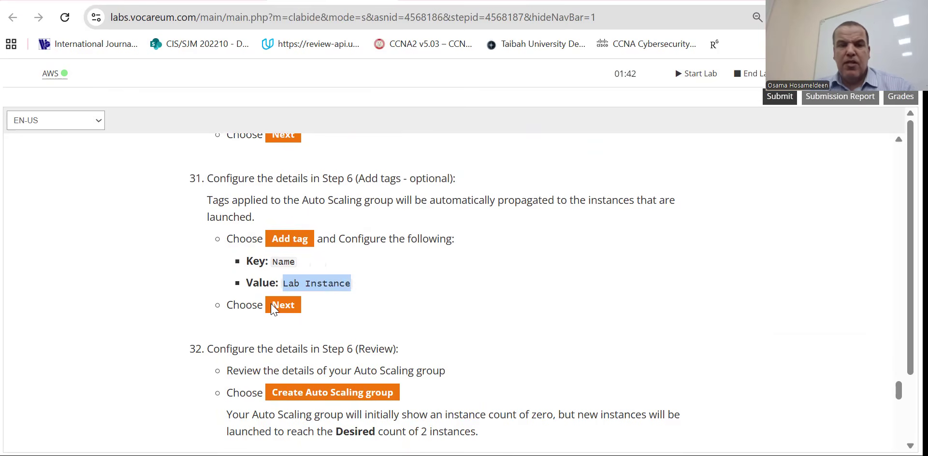
key("ctrl+Tab")
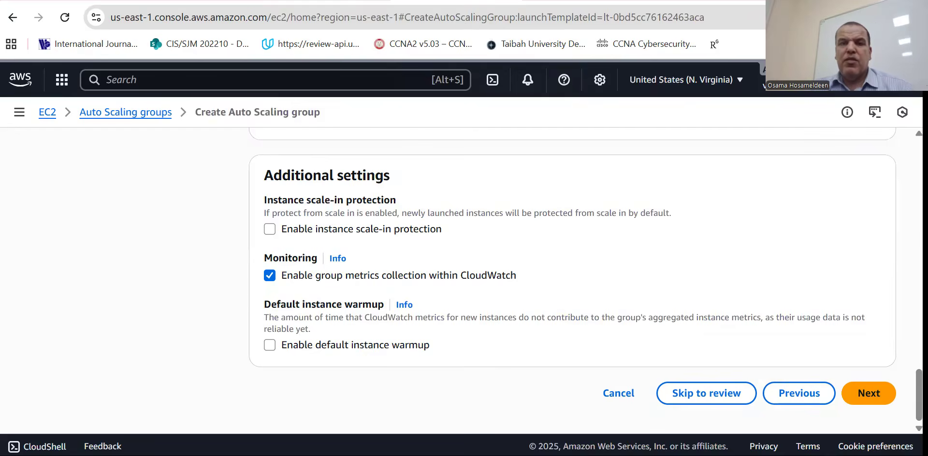
Accept the group size and scaling settings and continue to the tags step without adding notifications.
left_click(849, 401)
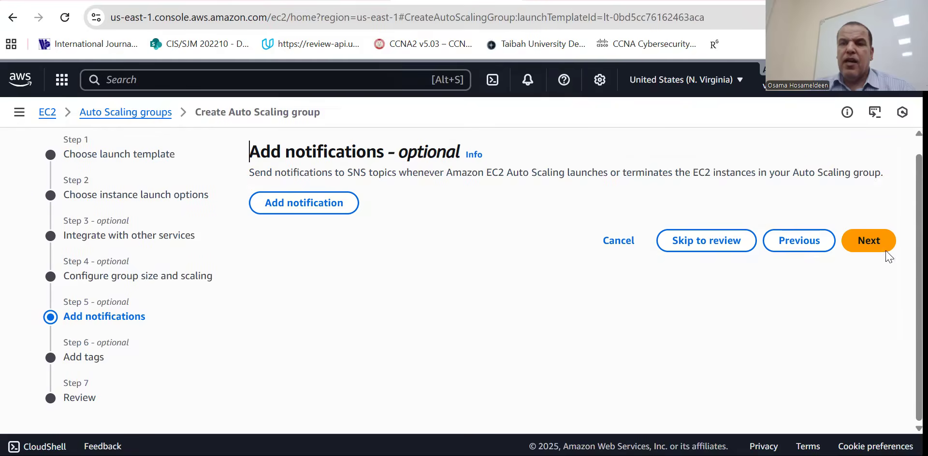
left_click(872, 244)
scroll(707, 293, "down", 1)
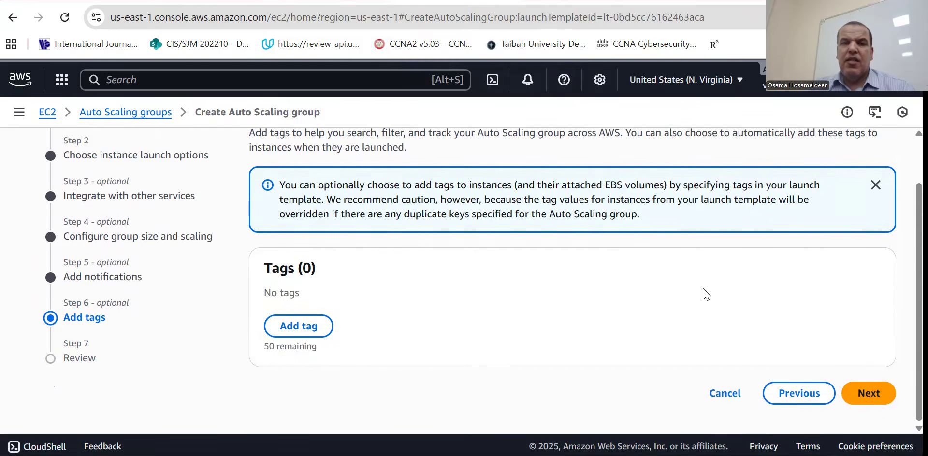
Add a tag with the key Name to the Auto Scaling group.
scroll(707, 294, "up", 1)
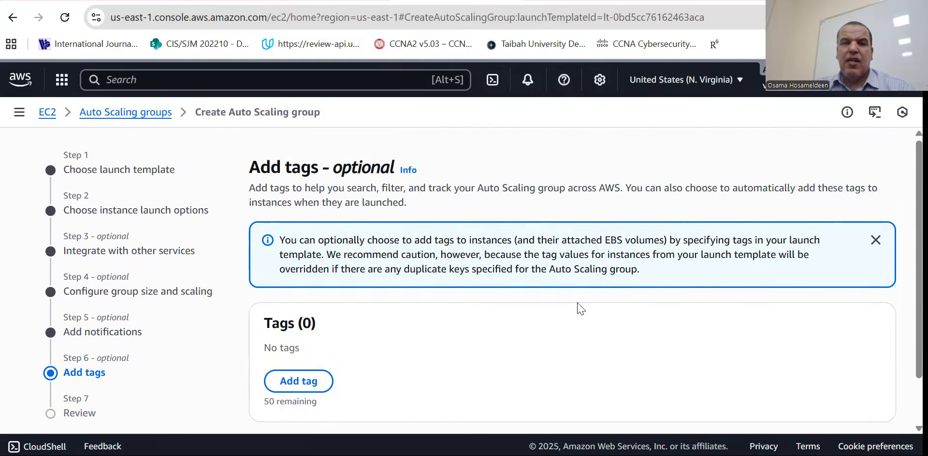
left_click(326, 373)
type("Nam")
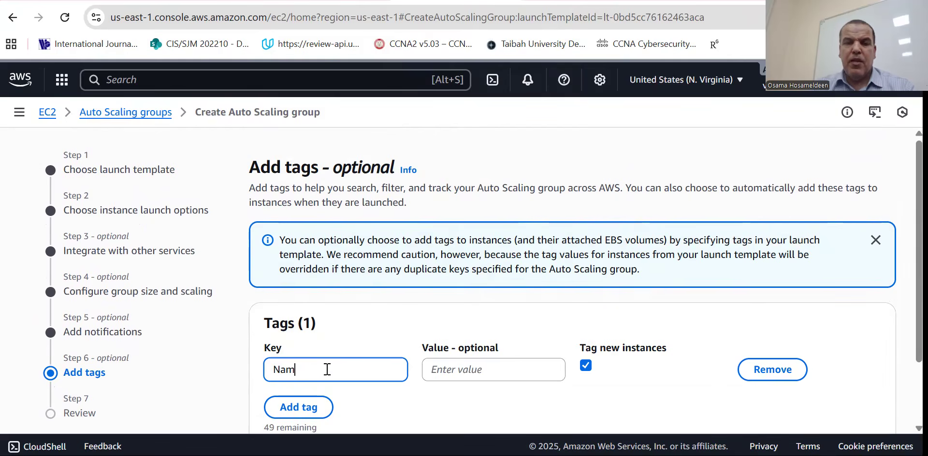
type("e")
left_click(501, 373)
key("ctrl+v")
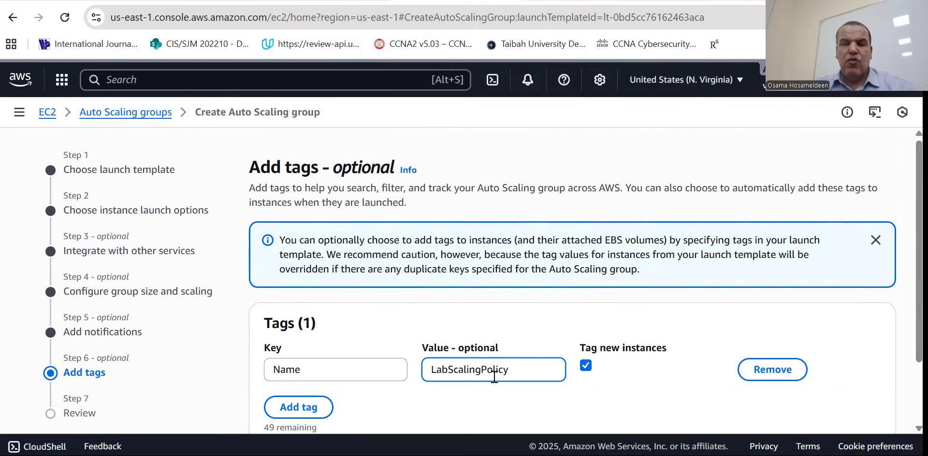
left_click_drag(522, 374, 284, 379)
key("BackSpace")
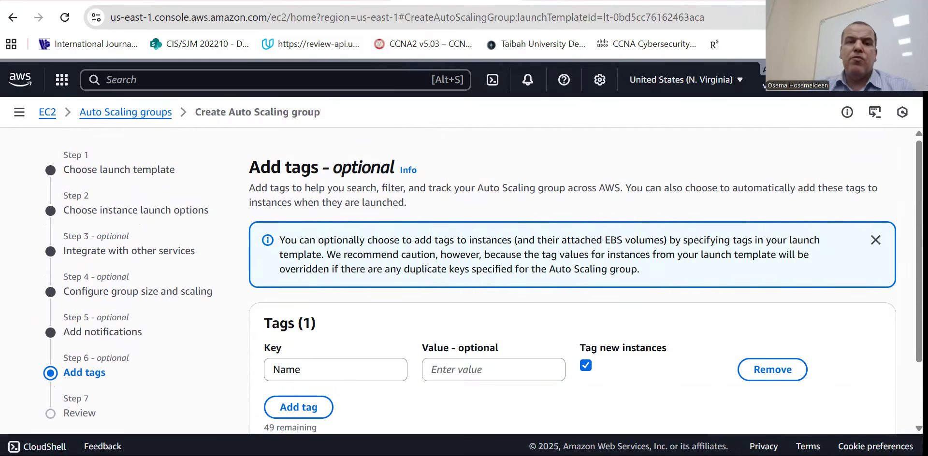
Copy the tag value from the lab instructions and set the Name tag's value to Lab Instance.
key("alt+Tab")
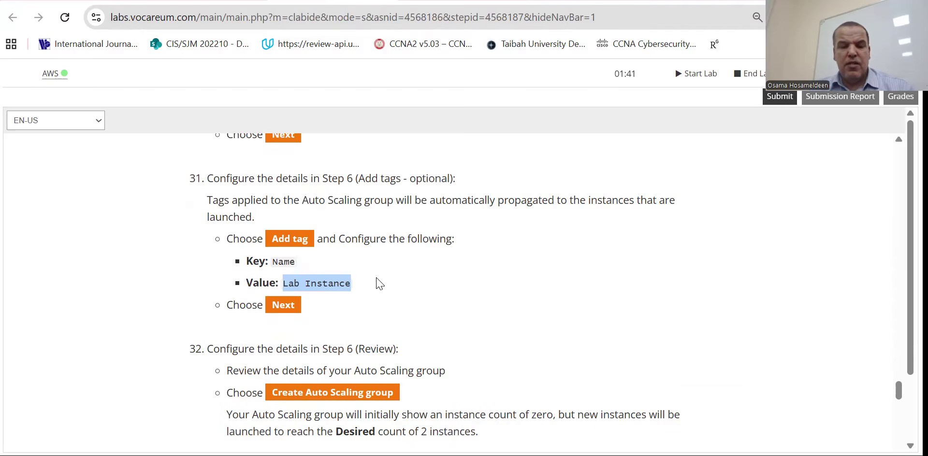
double_click(339, 284)
left_click(360, 288)
left_click_drag(360, 288, 283, 283)
key("ctrl+c")
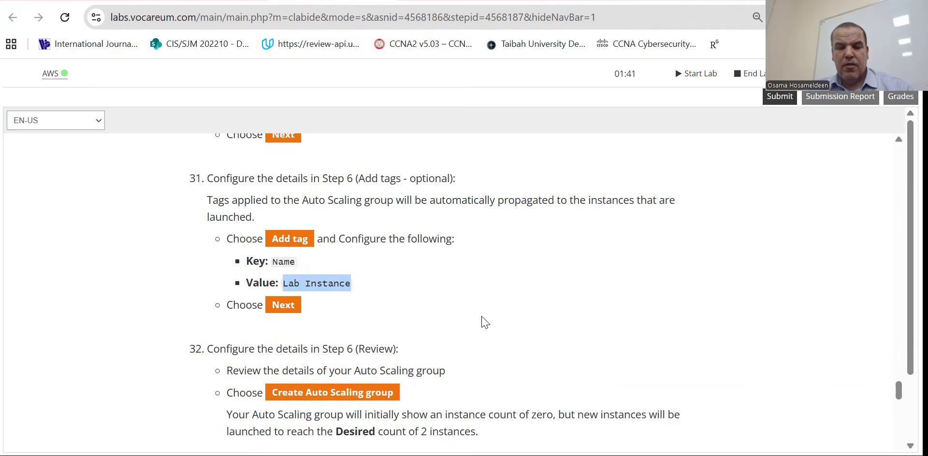
key("alt+Tab")
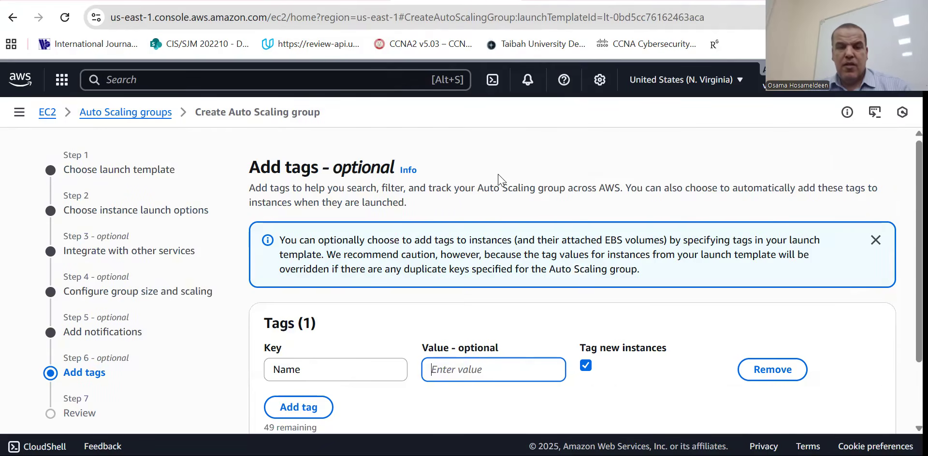
key("ctrl+v")
scroll(577, 222, "down", 2)
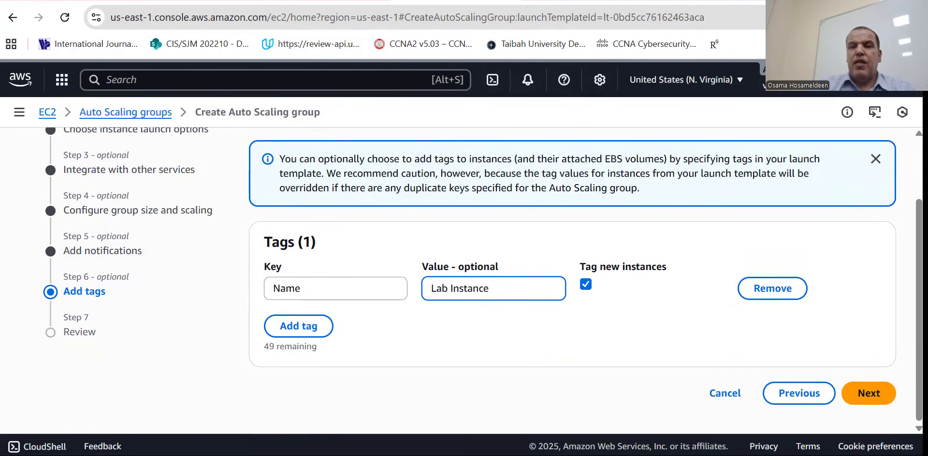
Continue to the review, look over the configuration and create the Auto Scaling group.
left_click(883, 395)
scroll(486, 259, "down", 15)
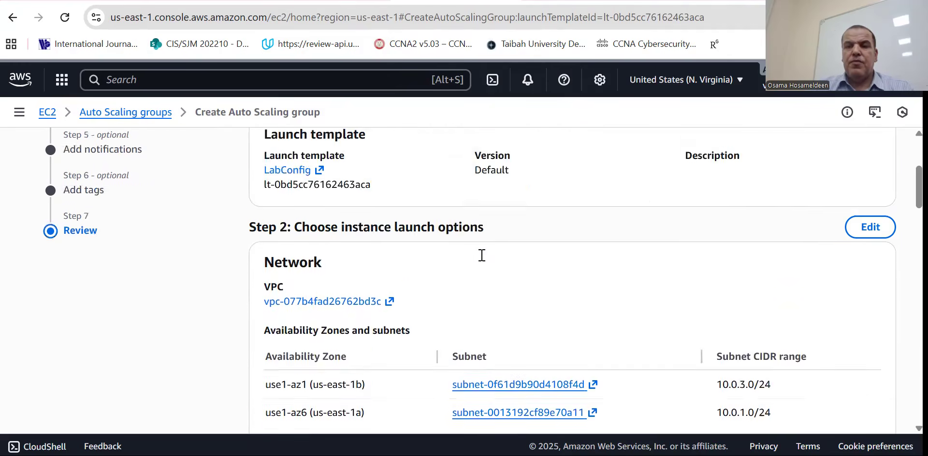
scroll(482, 256, "down", 15)
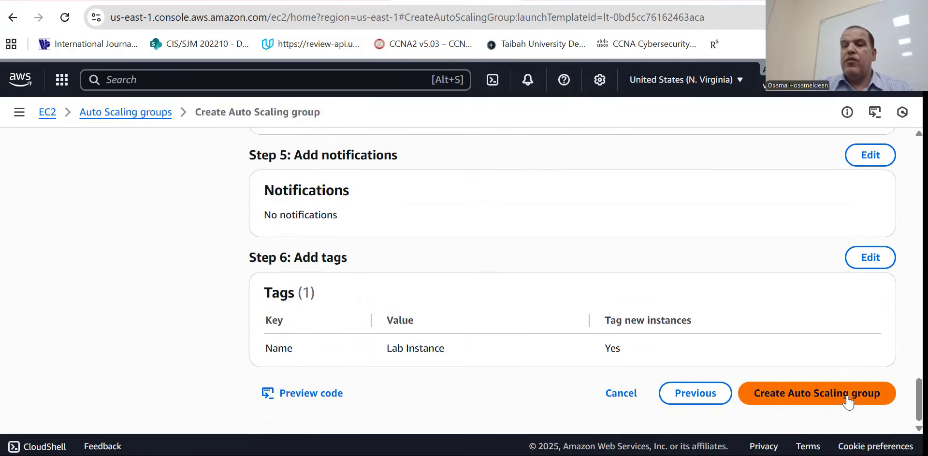
left_click(818, 396)
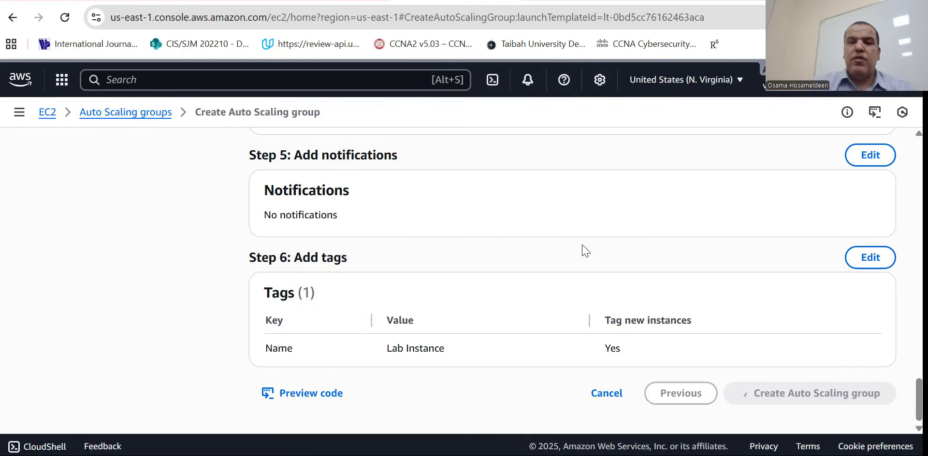
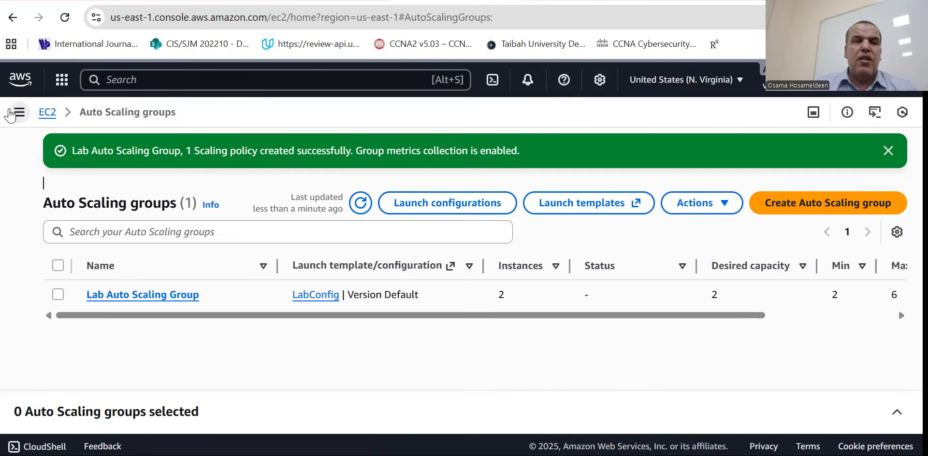
Open the details of the LabGroup target group under Load Balancing.
left_click(19, 113)
scroll(62, 272, "down", 10)
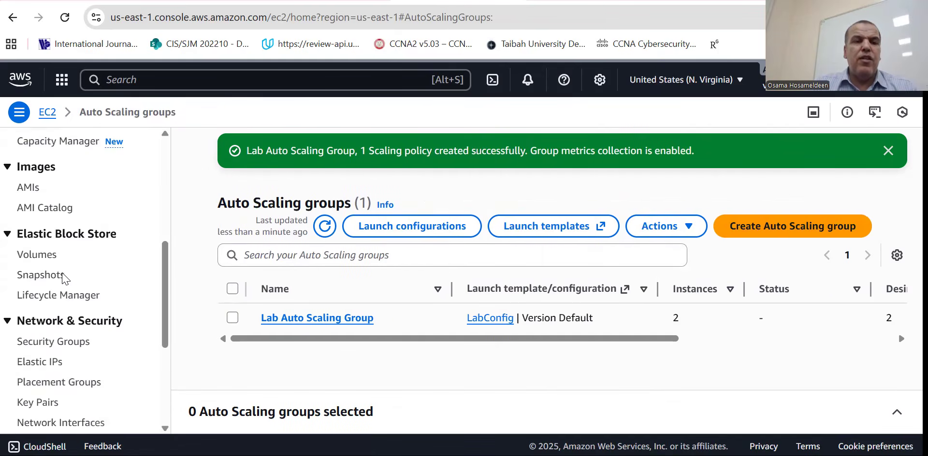
left_click(59, 283)
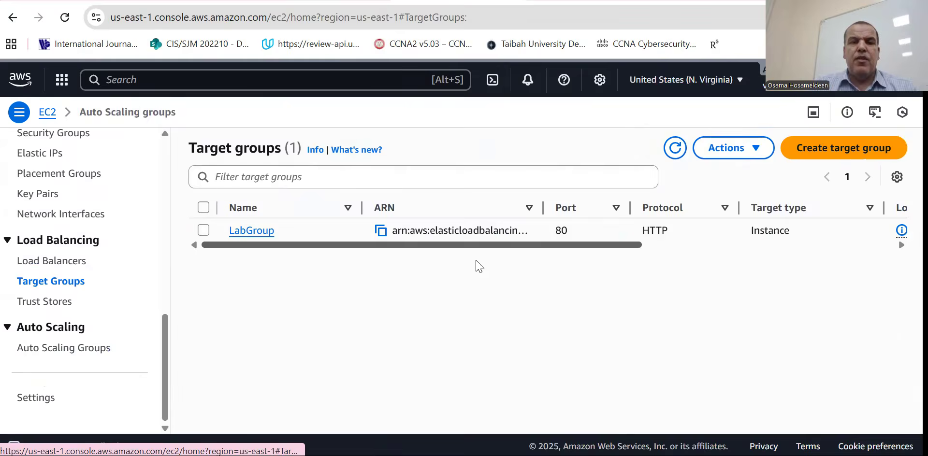
left_click(251, 230)
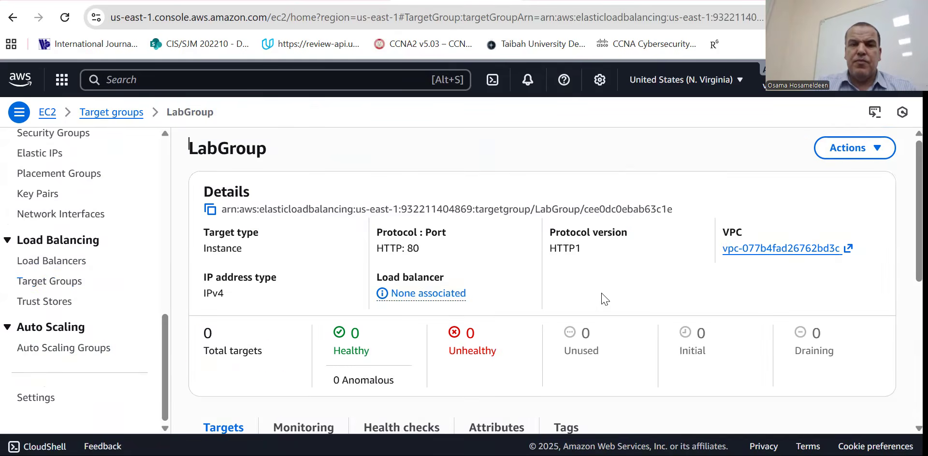
Examine LabGroup's registered targets, associated load balancer and target health counts.
scroll(602, 300, "down", 3)
scroll(603, 300, "down", 3)
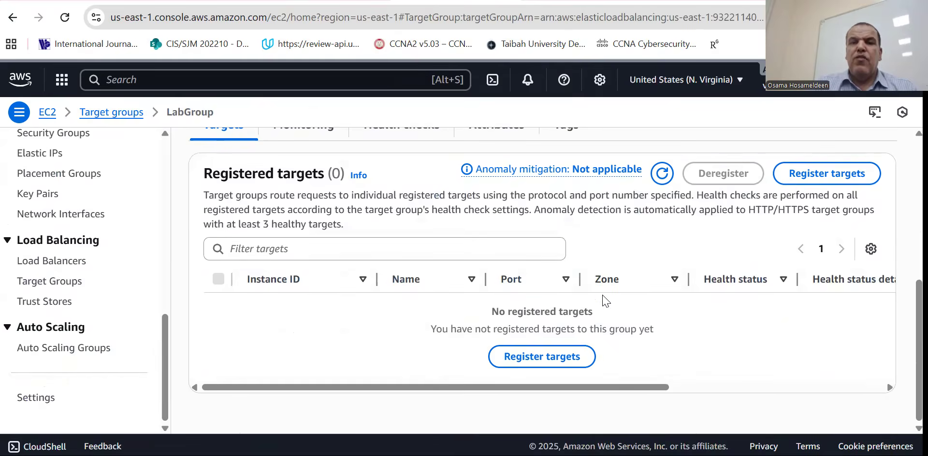
scroll(595, 321, "up", 3)
scroll(595, 322, "down", 3)
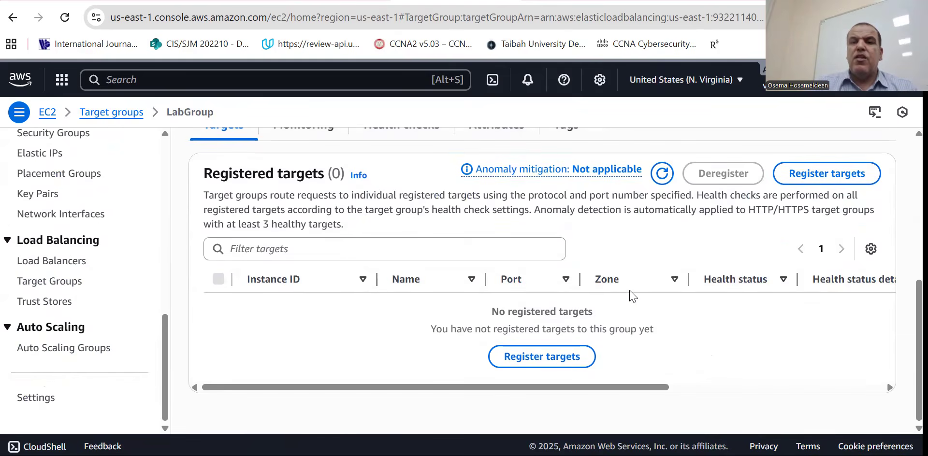
scroll(608, 322, "up", 2)
scroll(608, 323, "up", 4)
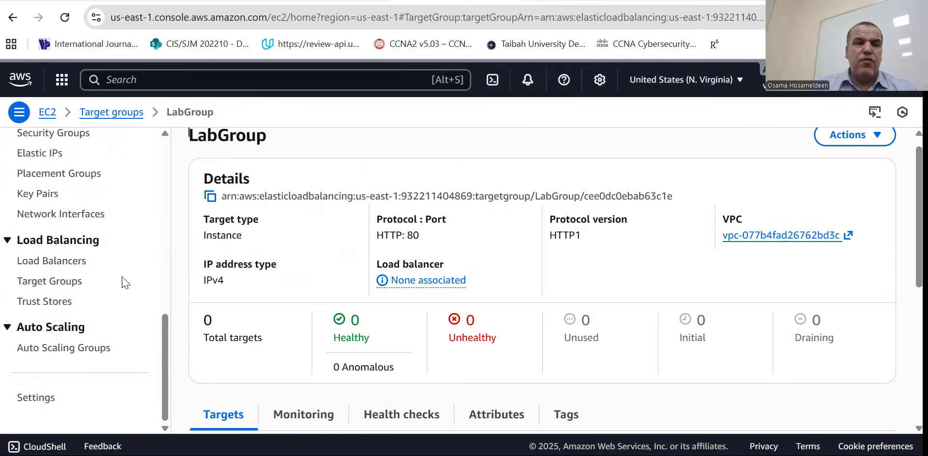
scroll(122, 277, "up", 3)
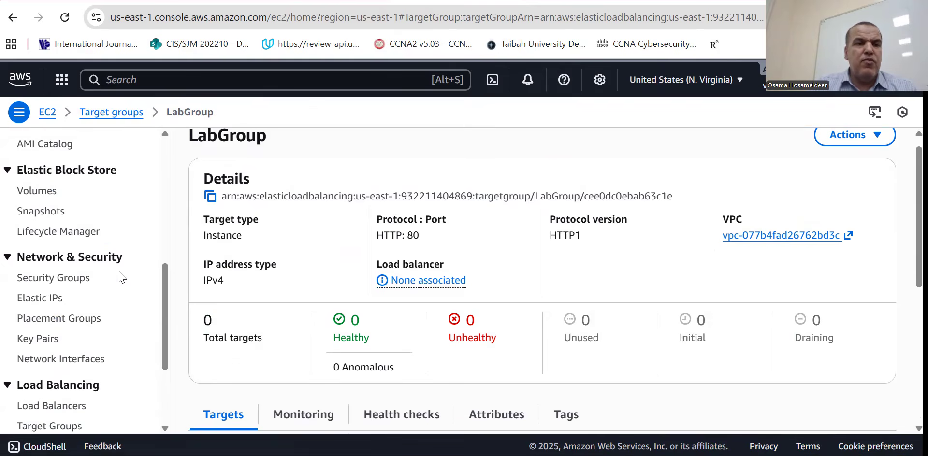
Open the LabELB load balancer's details and copy its DNS name without the A Record suffix.
scroll(122, 277, "up", 2)
scroll(122, 277, "down", 4)
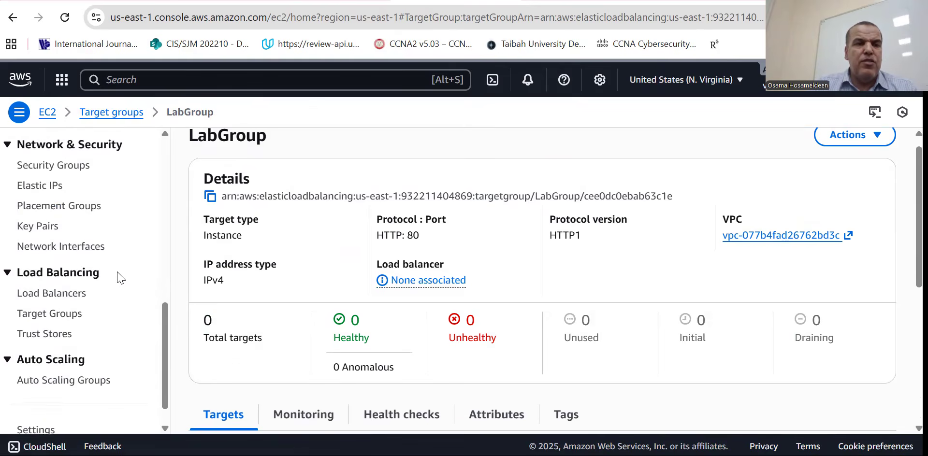
scroll(119, 276, "down", 1)
left_click(57, 261)
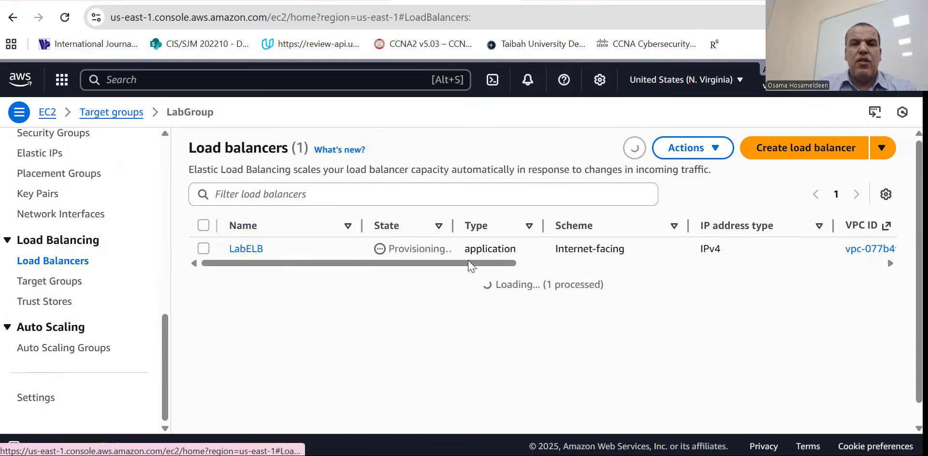
left_click(247, 249)
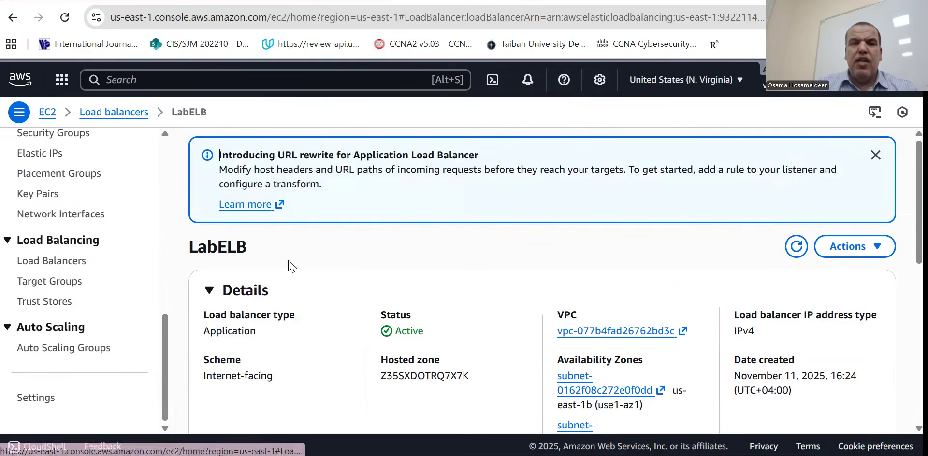
scroll(528, 292, "down", 3)
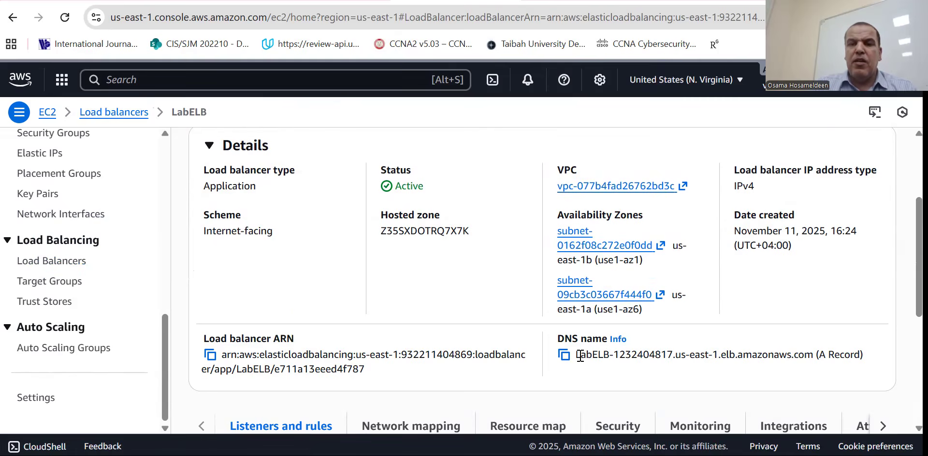
left_click_drag(579, 357, 816, 368)
key("ctrl+c")
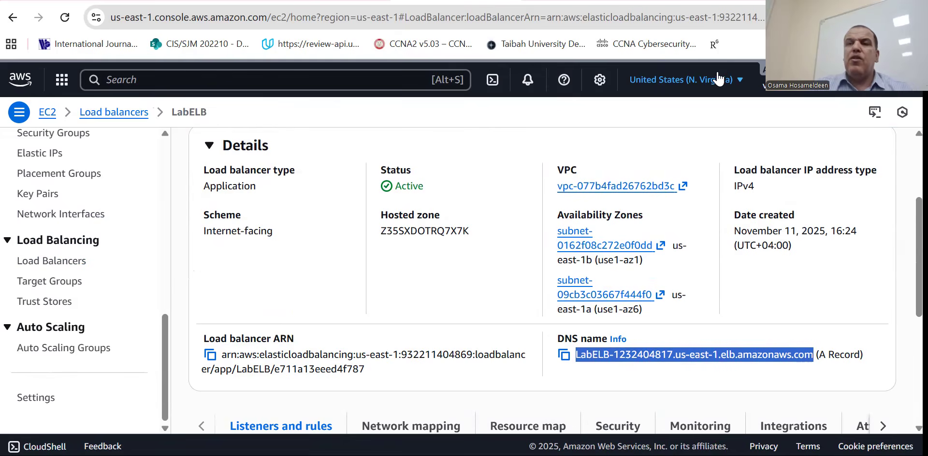
Load the copied LabELB DNS name in a new incognito window and continue to the site past the HTTPS warning.
left_click(910, 17)
left_click(760, 90)
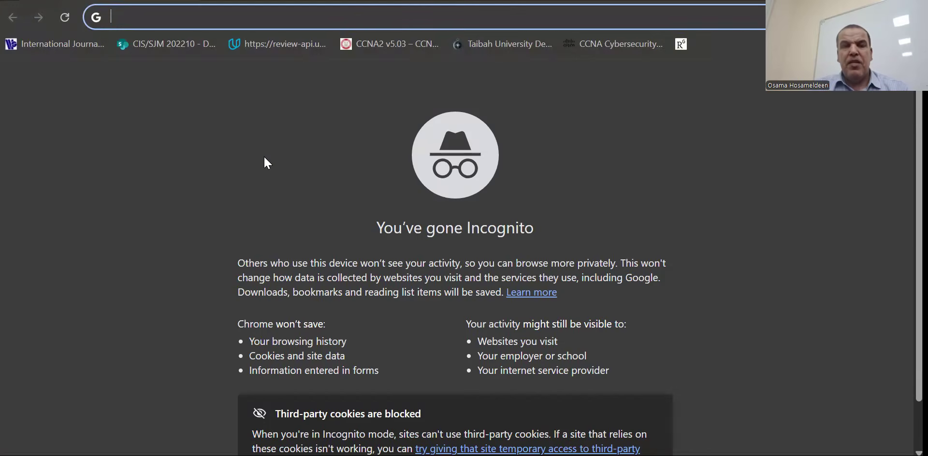
key("ctrl+v")
key("Return")
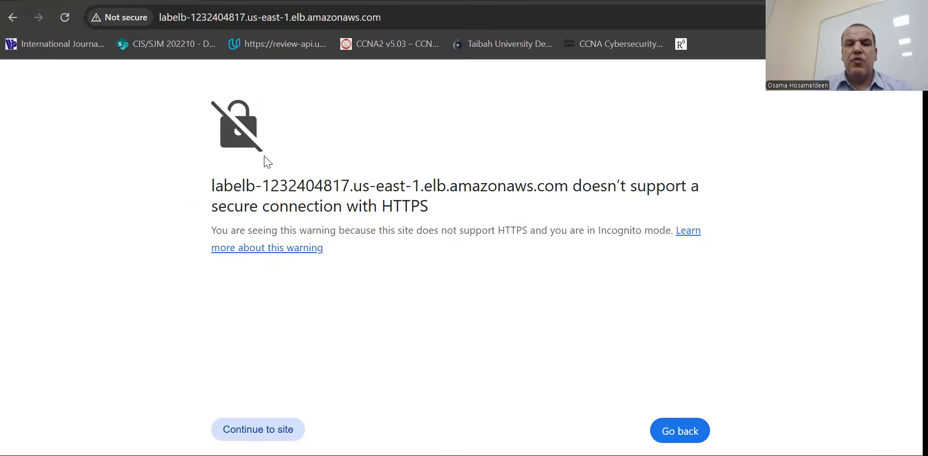
left_click(273, 430)
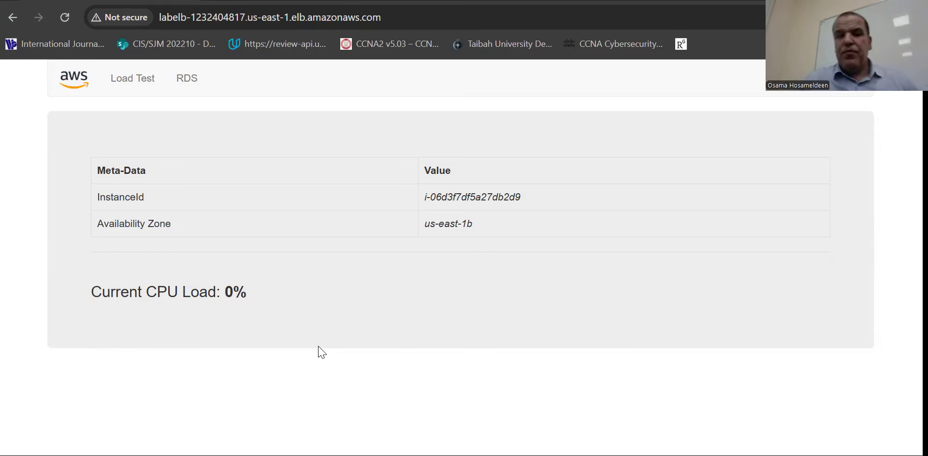
Return to the EC2 console, refresh LabGroup's registered targets and compare them with the instance ID on the load-balanced page.
mouse_move(462, 428)
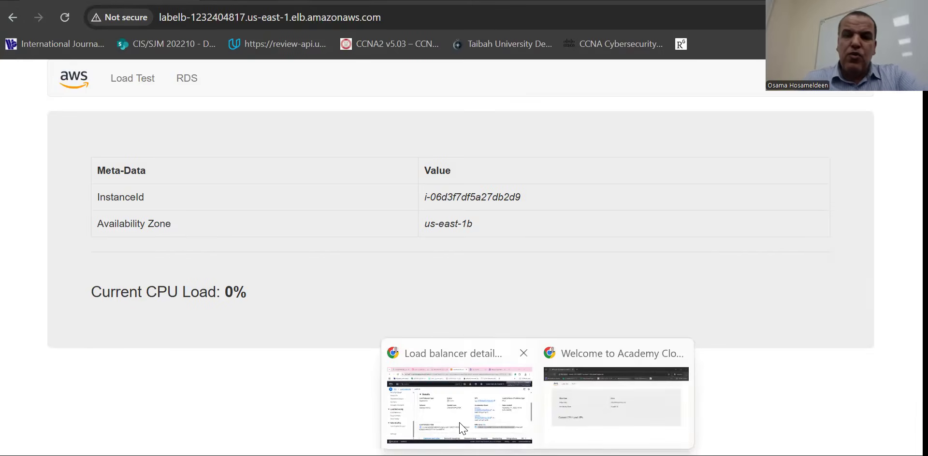
left_click(472, 348)
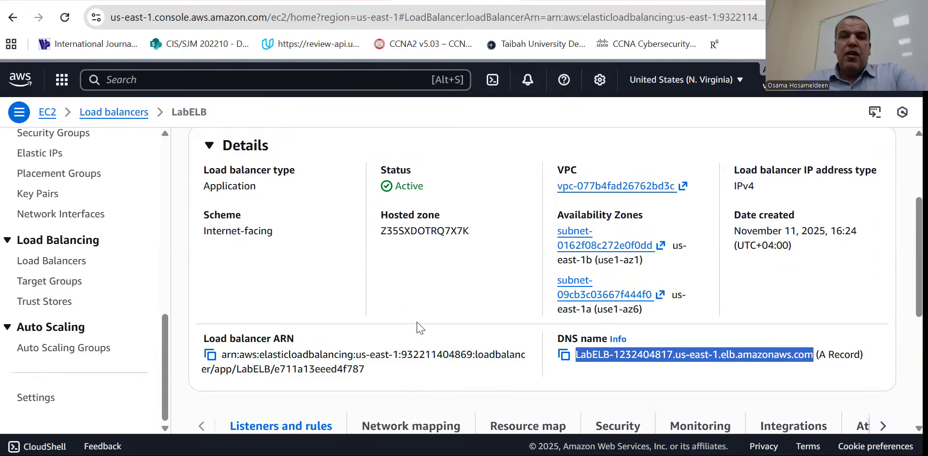
scroll(417, 328, "up", 3)
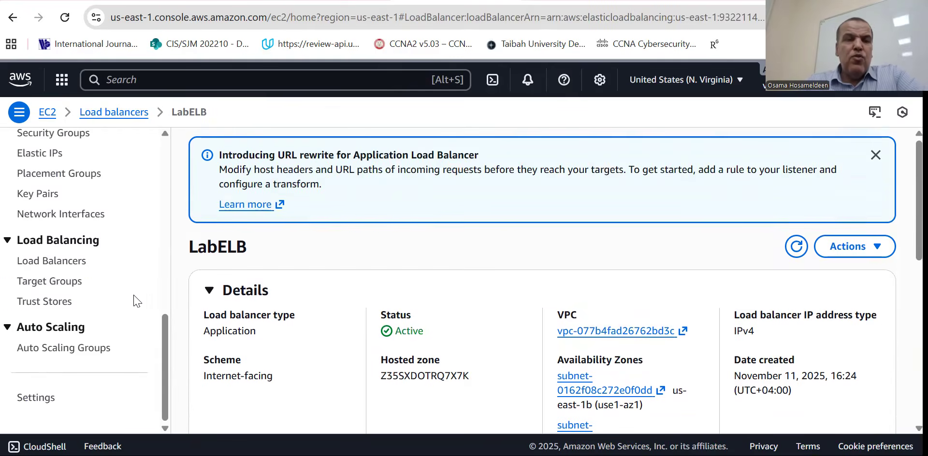
left_click(44, 281)
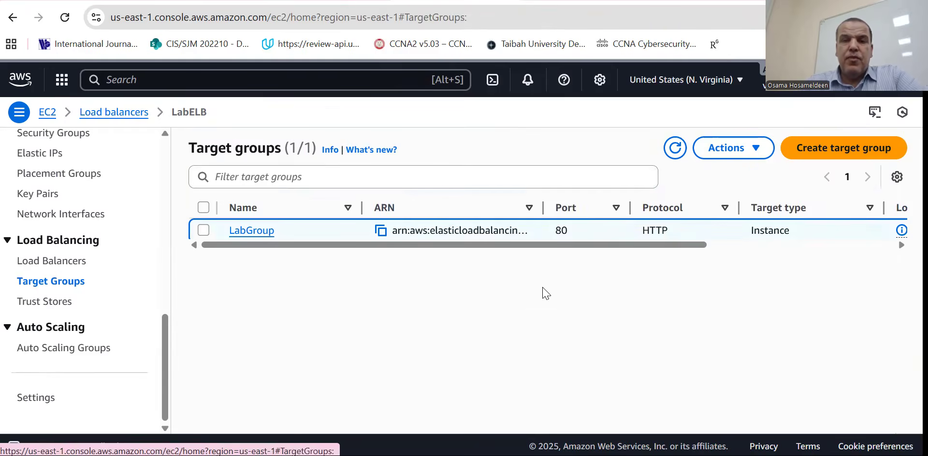
left_click(252, 231)
scroll(607, 302, "down", 6)
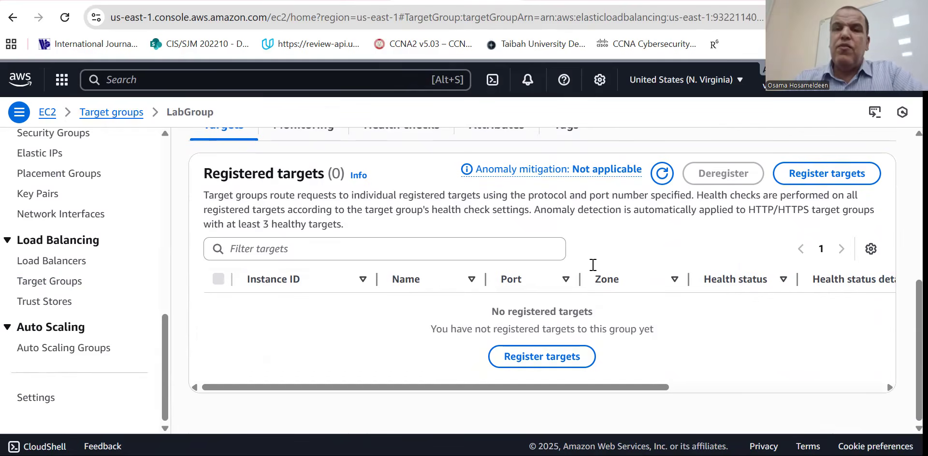
left_click(661, 173)
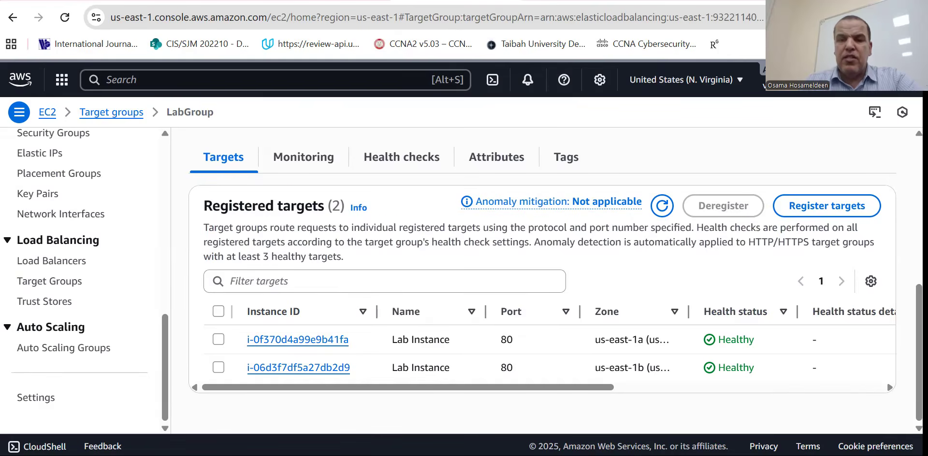
left_click(570, 421)
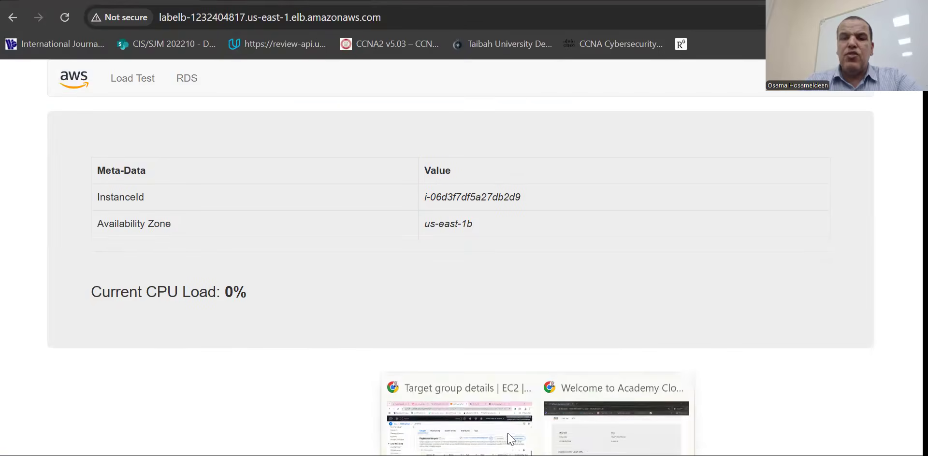
left_click(485, 418)
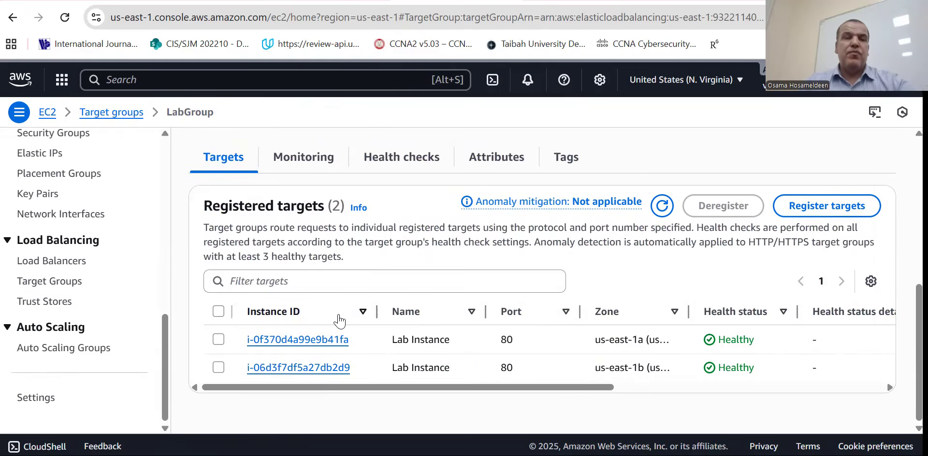
Open the EC2 Dashboard in a new browser tab and switch to it.
scroll(125, 258, "up", 10)
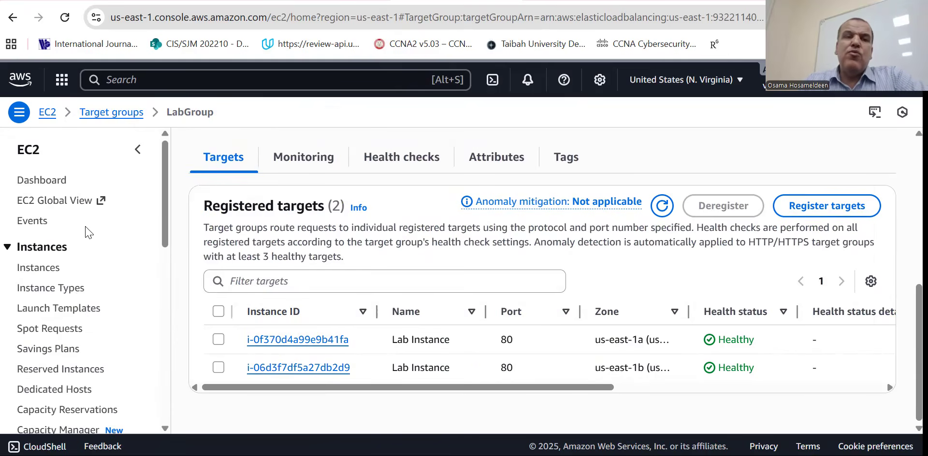
right_click(51, 179)
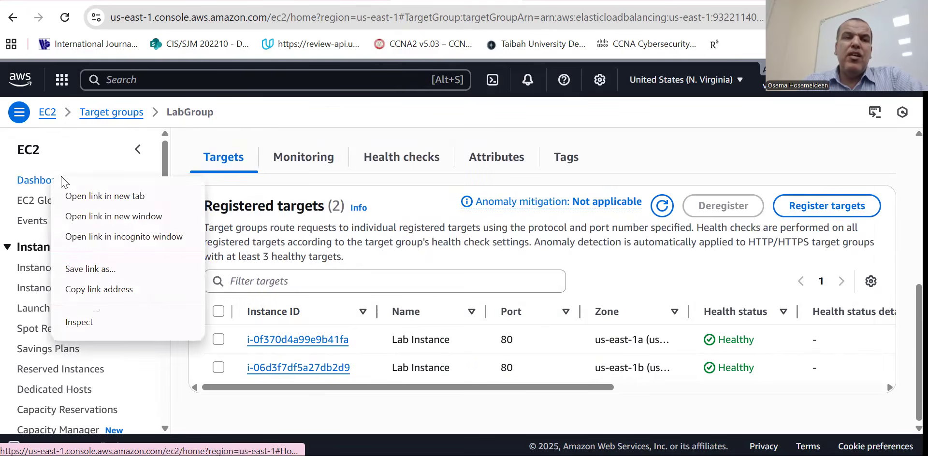
left_click(99, 196)
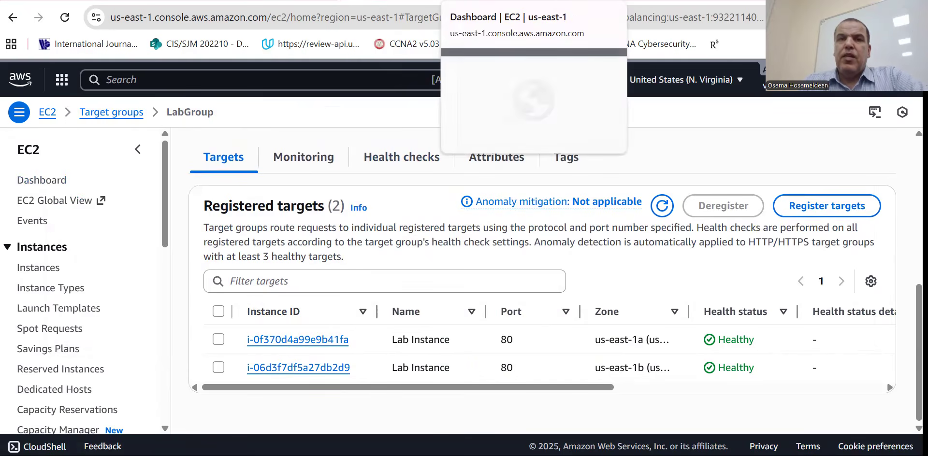
left_click(498, 1)
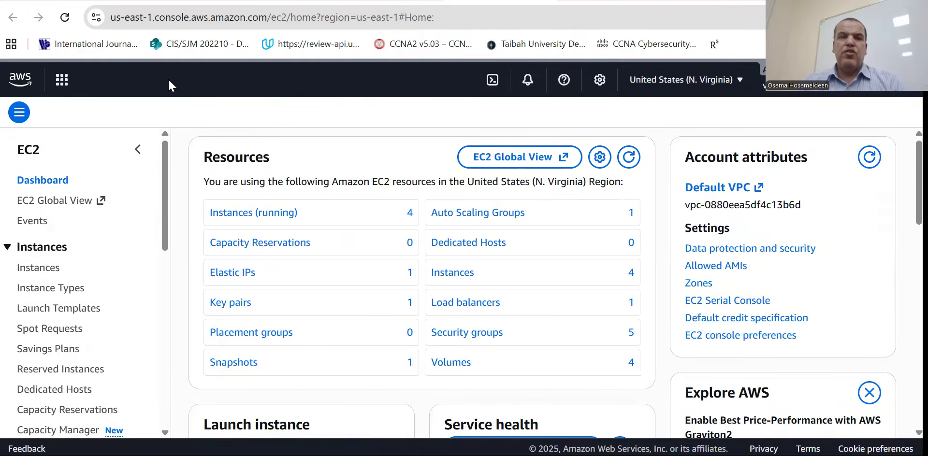
Search the AWS services for Cloudwatch and open the CloudWatch console.
left_click(172, 81)
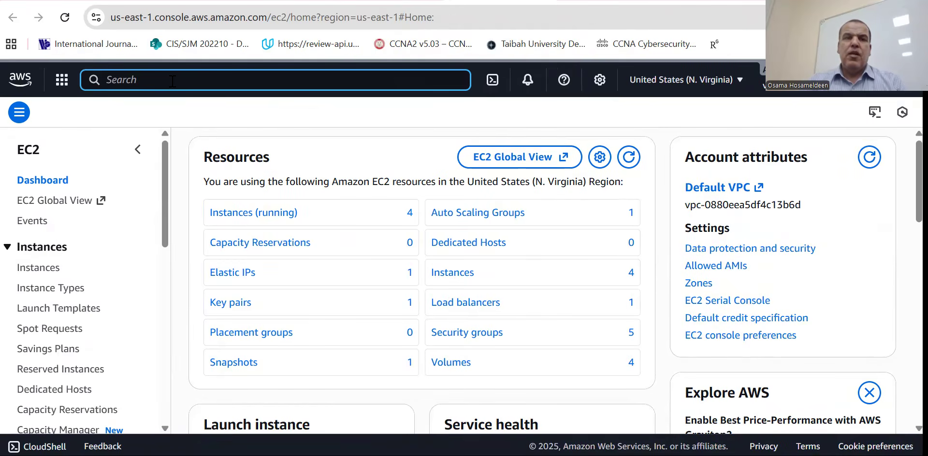
type("Cloud Wa")
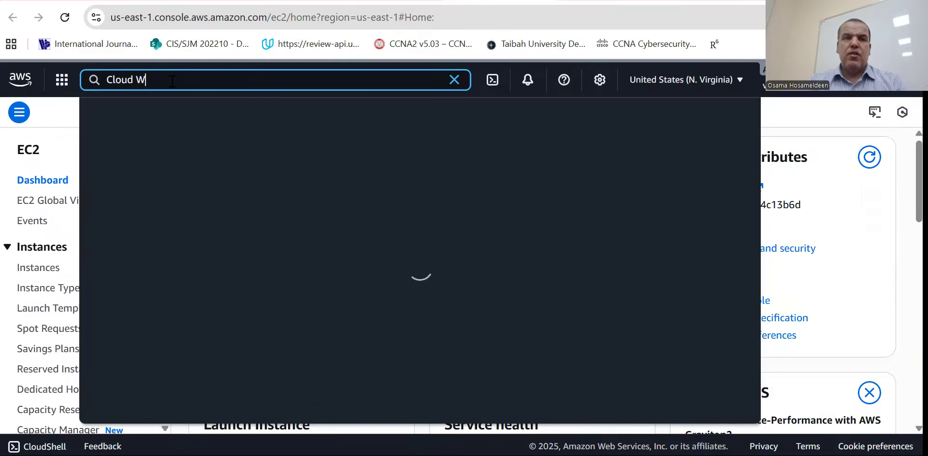
key("BackSpace")
key("BackSpace")
key("BackSpace")
type("watch")
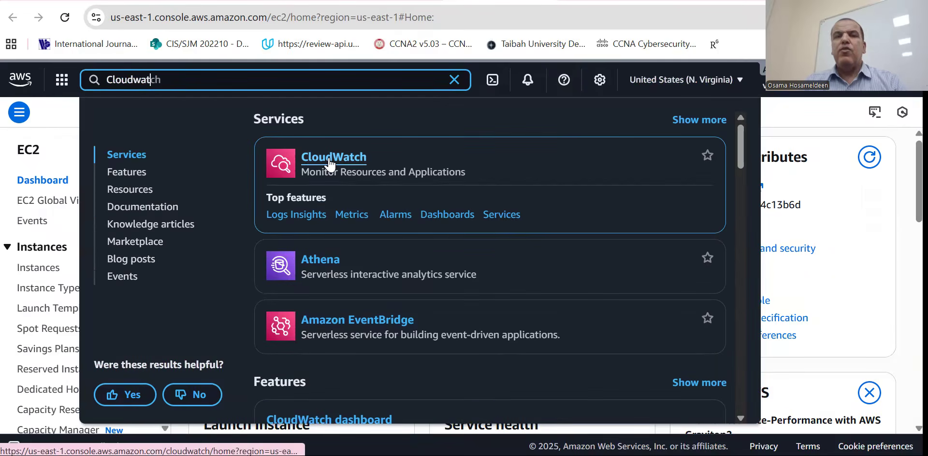
left_click(328, 158)
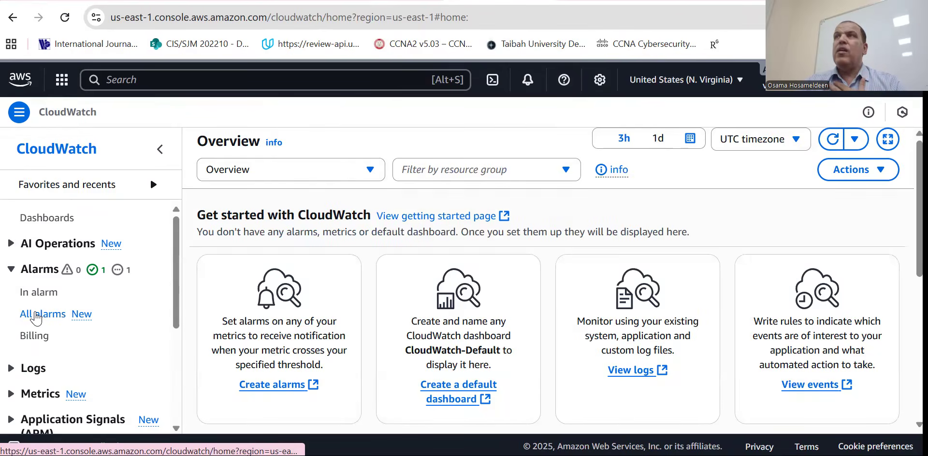
List all CloudWatch alarms and examine the CPUUtilization condition of the Lab Auto Scaling Group's AlarmHigh alarm.
left_click(37, 317)
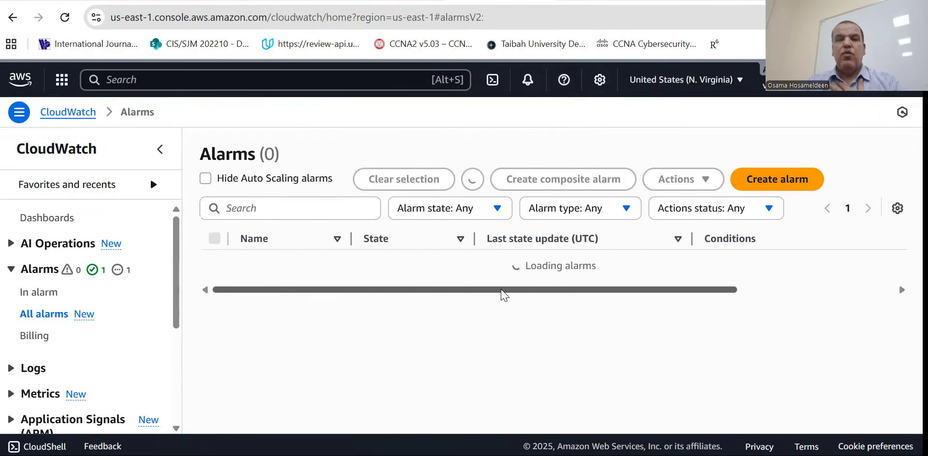
scroll(400, 364, "down", 2)
scroll(400, 364, "up", 2)
mouse_move(797, 283)
left_mouse_down()
mouse_move(792, 303)
mouse_move(797, 286)
left_mouse_up()
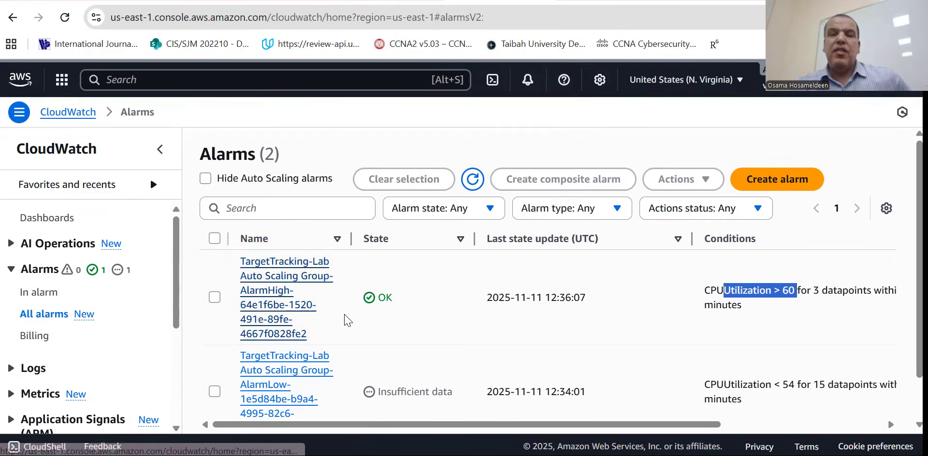
left_click(694, 295)
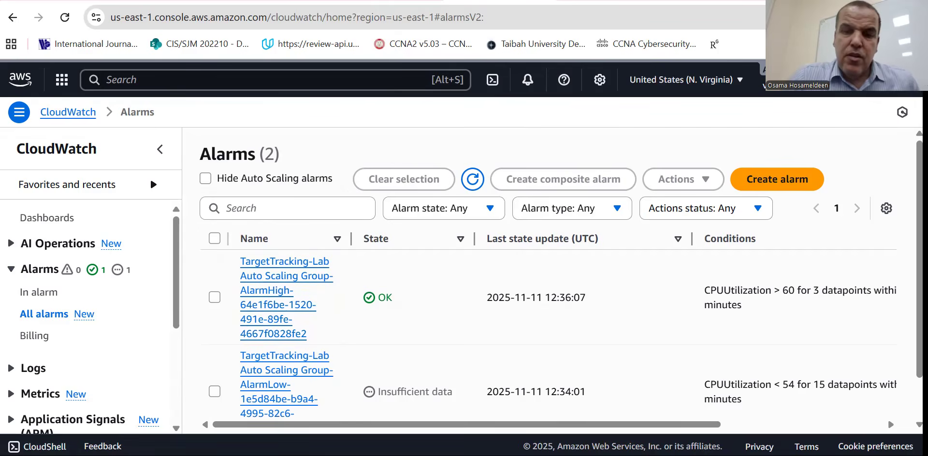
Switch to the load-balanced web application in the incognito window and start its Load Test.
mouse_move(538, 454)
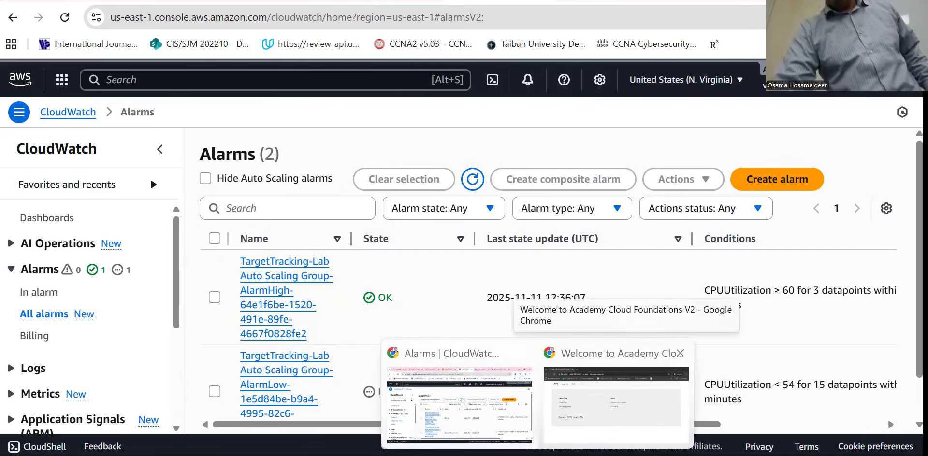
left_click(628, 406)
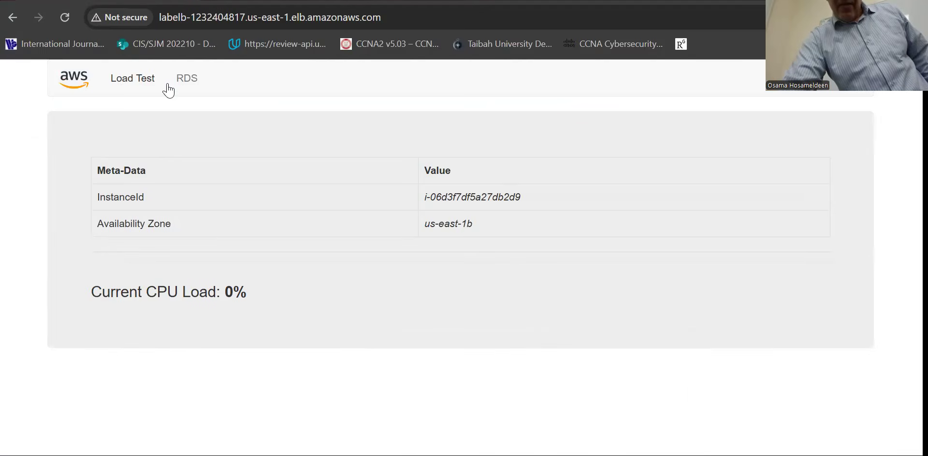
left_click(128, 79)
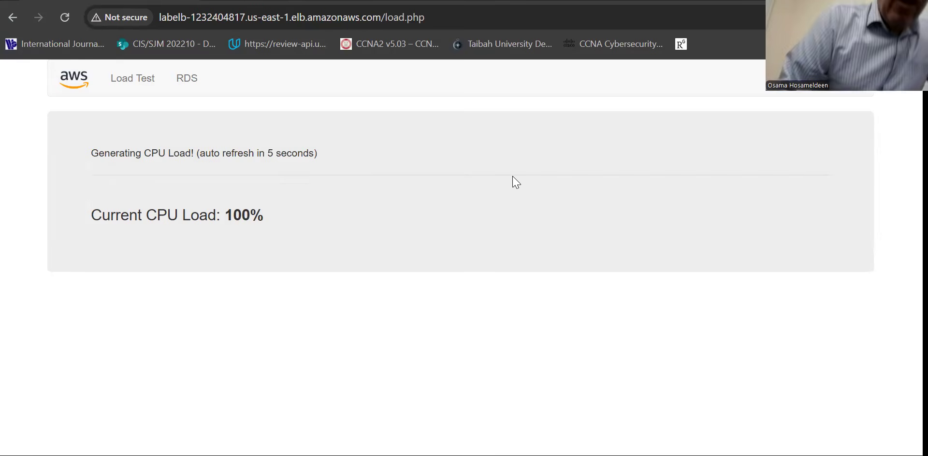
Return to the AWS console, check LabGroup's registered targets and refresh the CloudWatch alarms list.
mouse_move(543, 426)
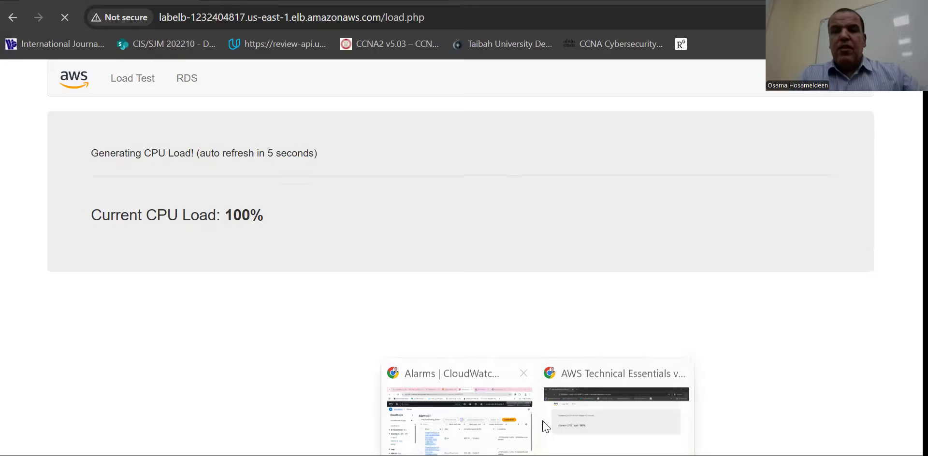
left_click(500, 405)
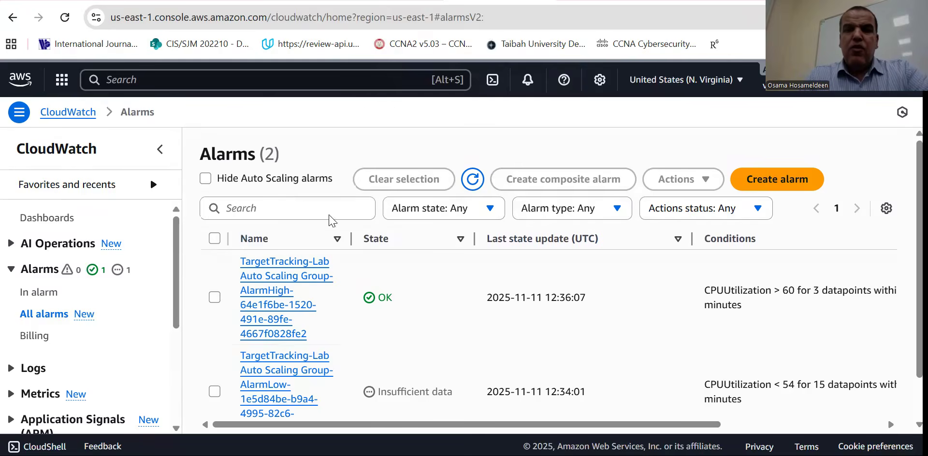
left_click(389, 1)
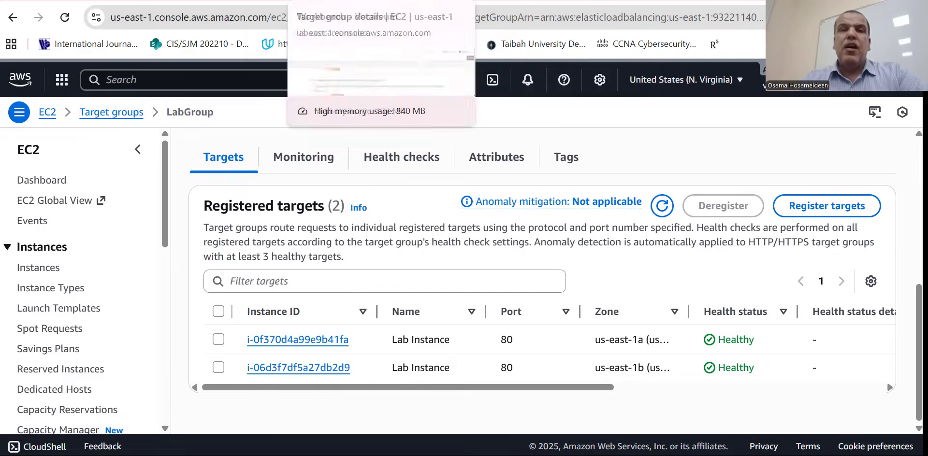
key("ctrl+Tab")
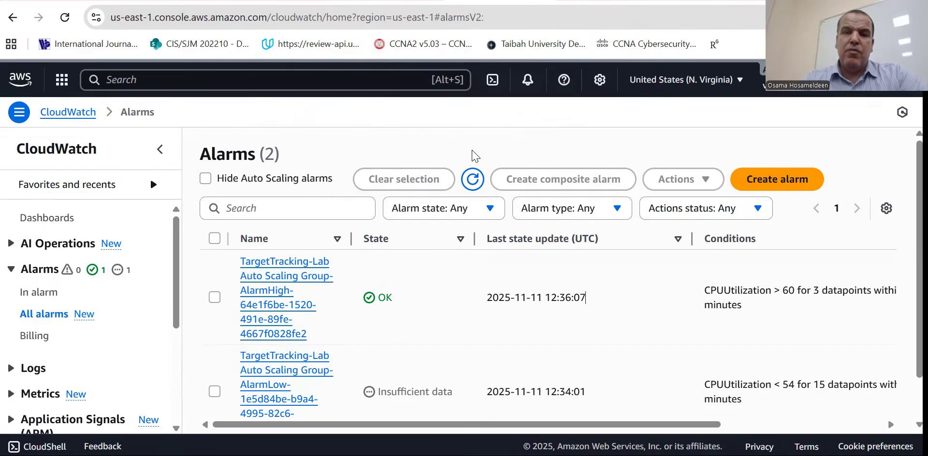
left_click(472, 180)
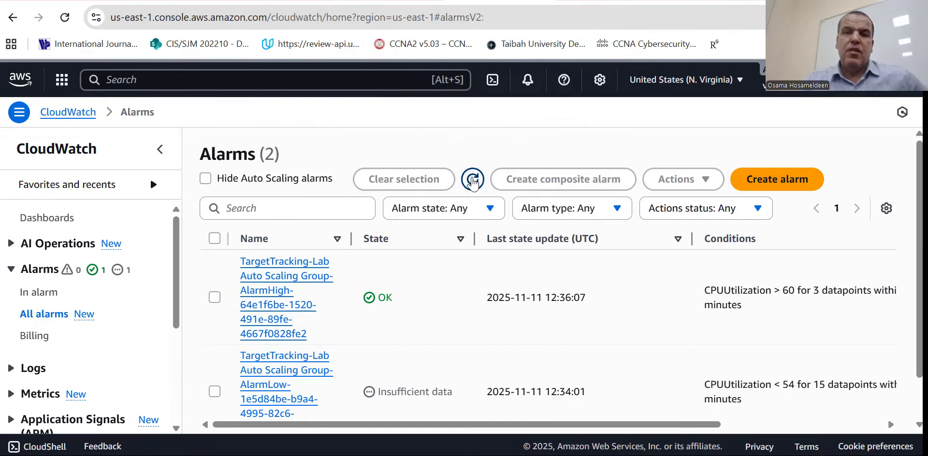
Refresh the CloudWatch alarms list and check the state of the Lab Auto Scaling Group's AlarmHigh alarm.
left_click(473, 181)
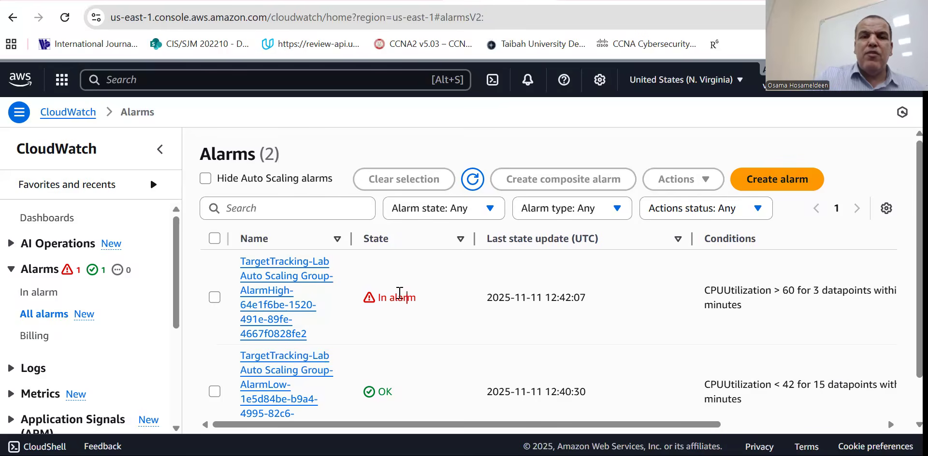
left_click_drag(407, 298, 372, 295)
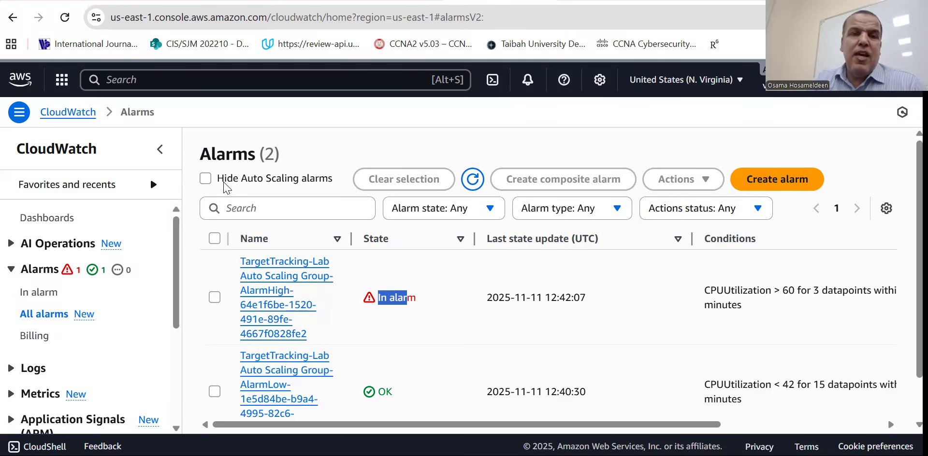
left_click(411, 293)
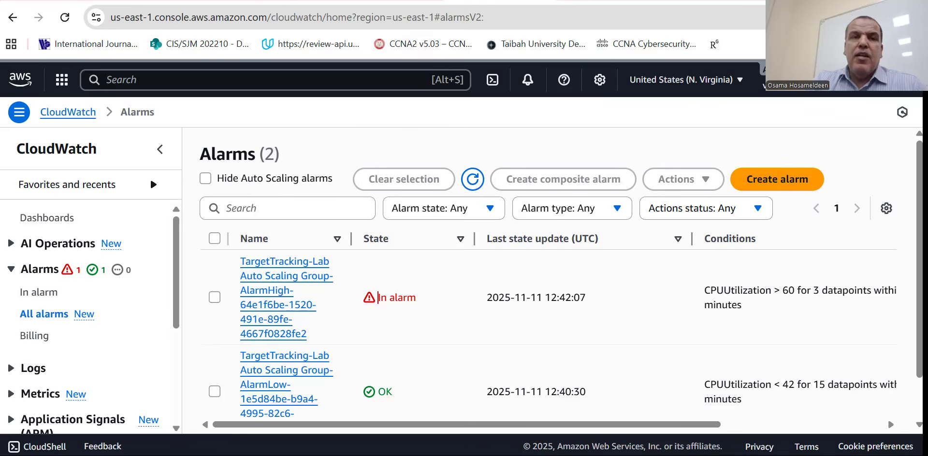
Switch to the LabGroup target group page and refresh its registered targets repeatedly to check for newly added instances.
left_click(382, 2)
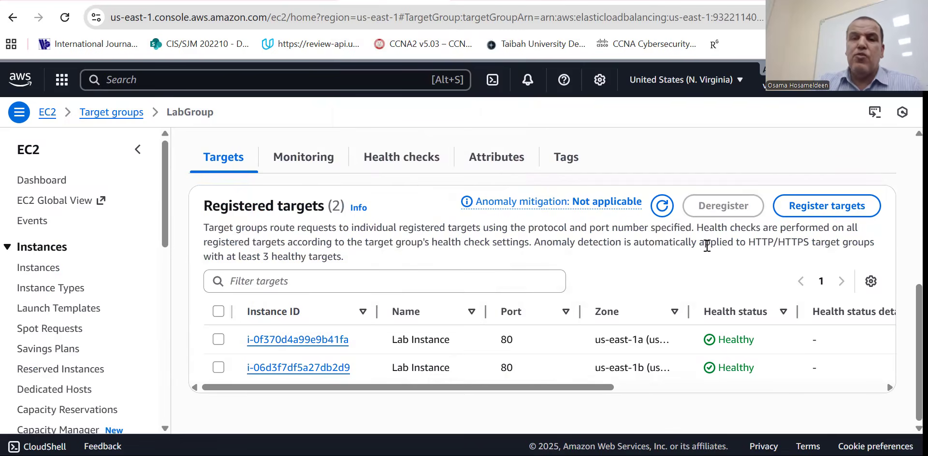
left_click(662, 206)
scroll(514, 240, "down", 1)
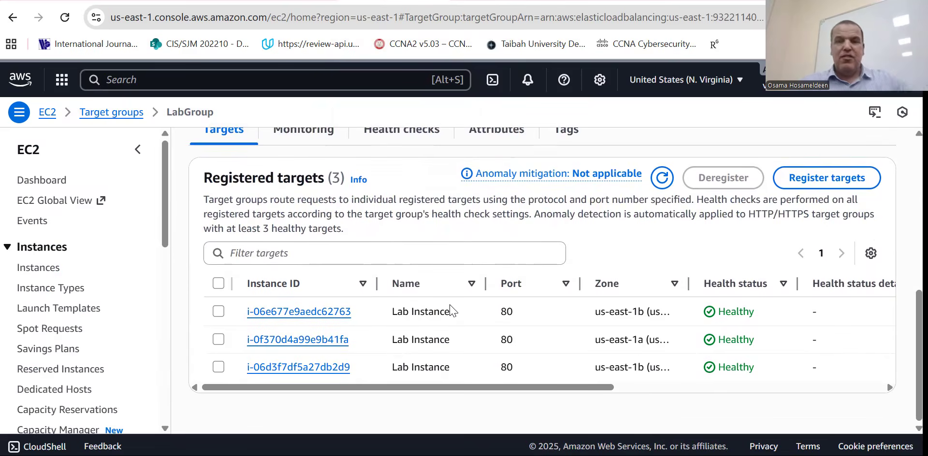
left_click(661, 178)
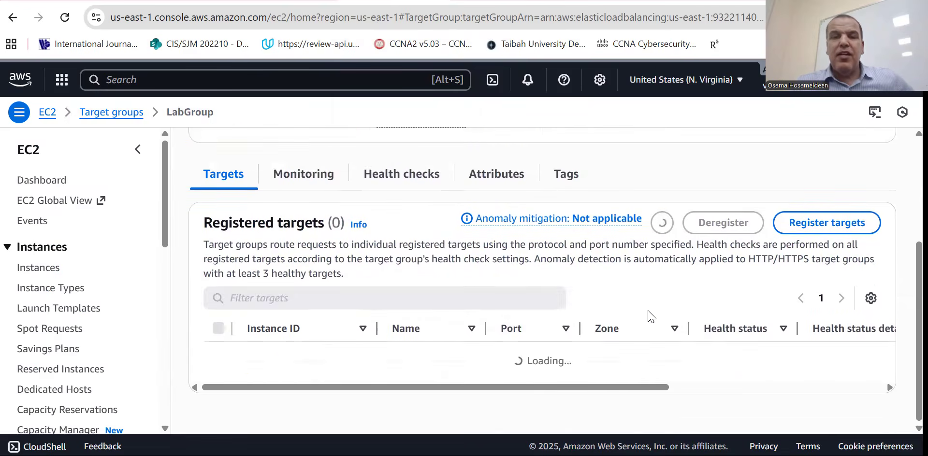
left_click(662, 179)
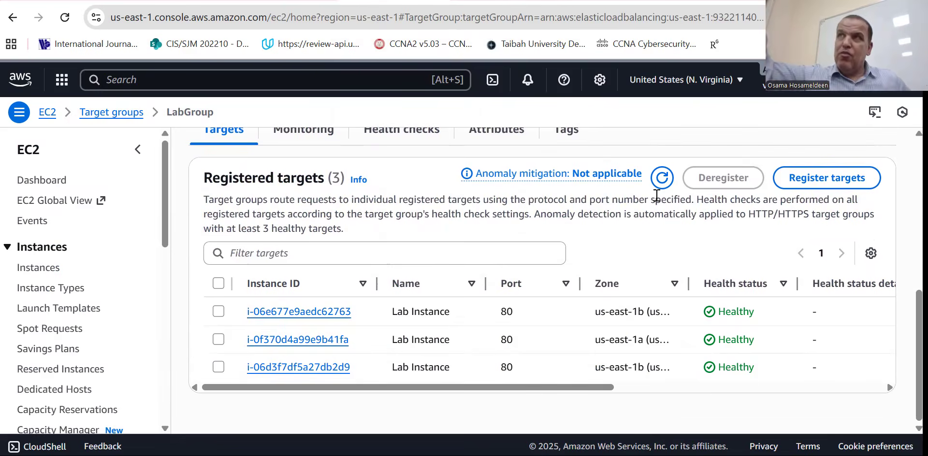
left_click(662, 178)
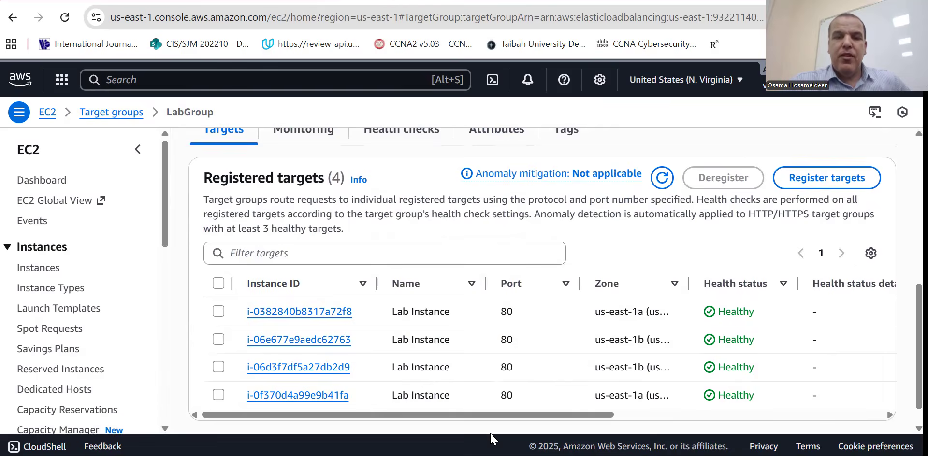
Check the current CPU load on the incognito window's load test page, then return to LabGroup and refresh its registered targets.
left_click(614, 421)
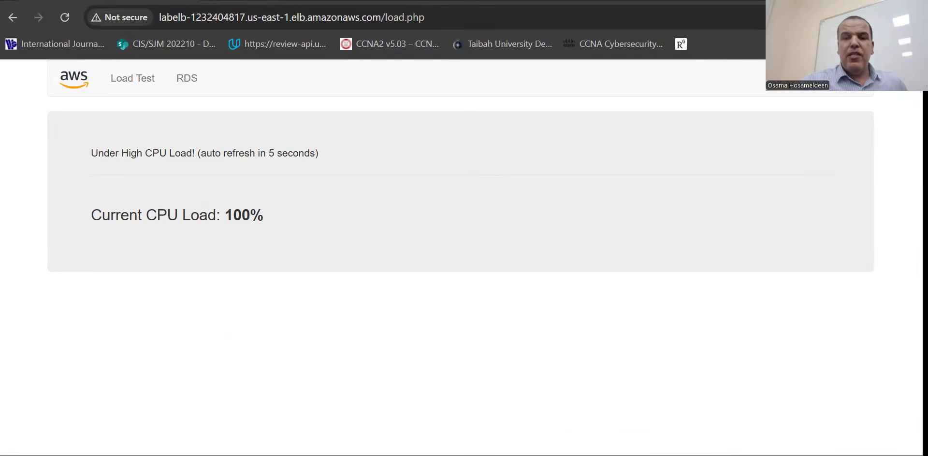
left_click(503, 414)
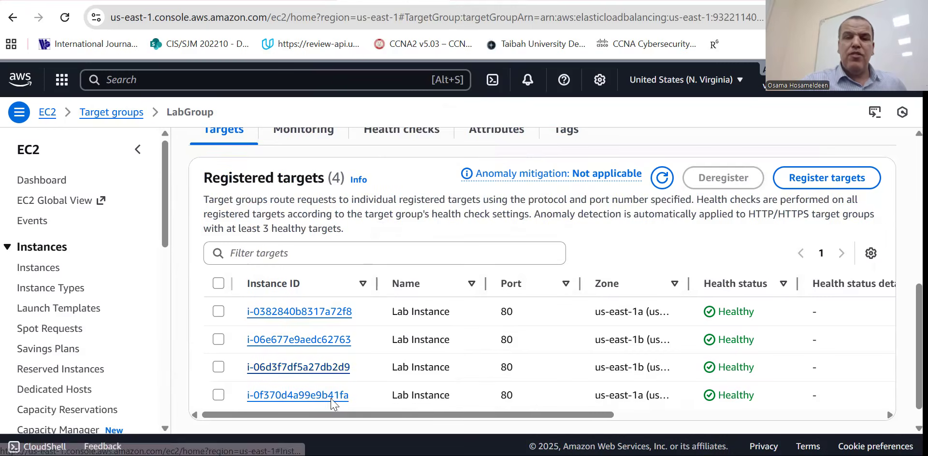
left_click(662, 178)
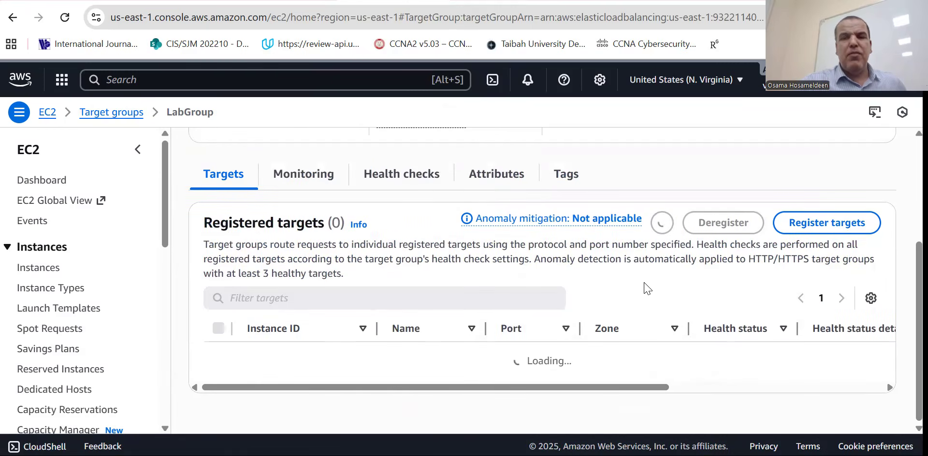